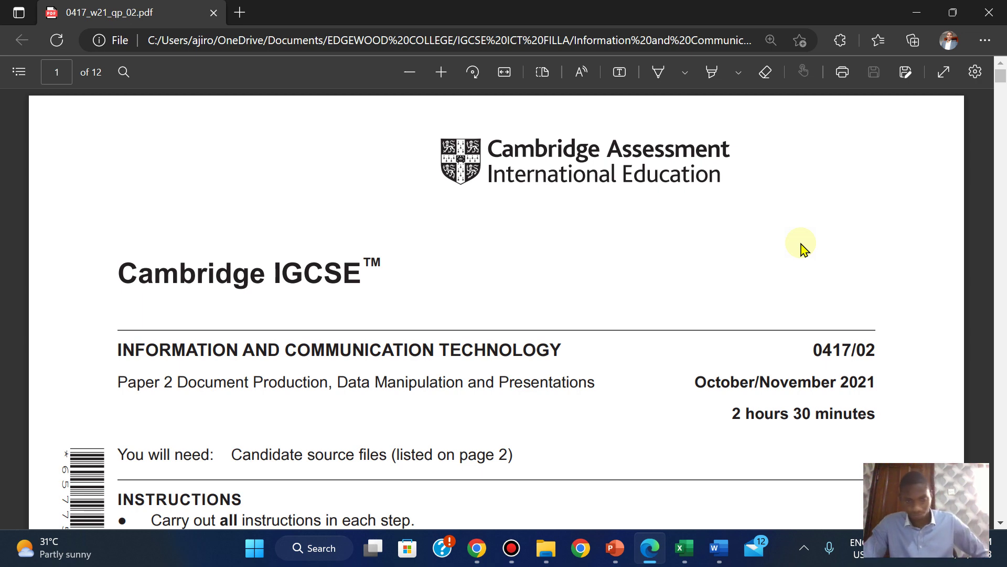
Step: Scroll the exam paper down to page 12's table question, then back to Task 6 on page 11
scroll(802, 247, down, 10)
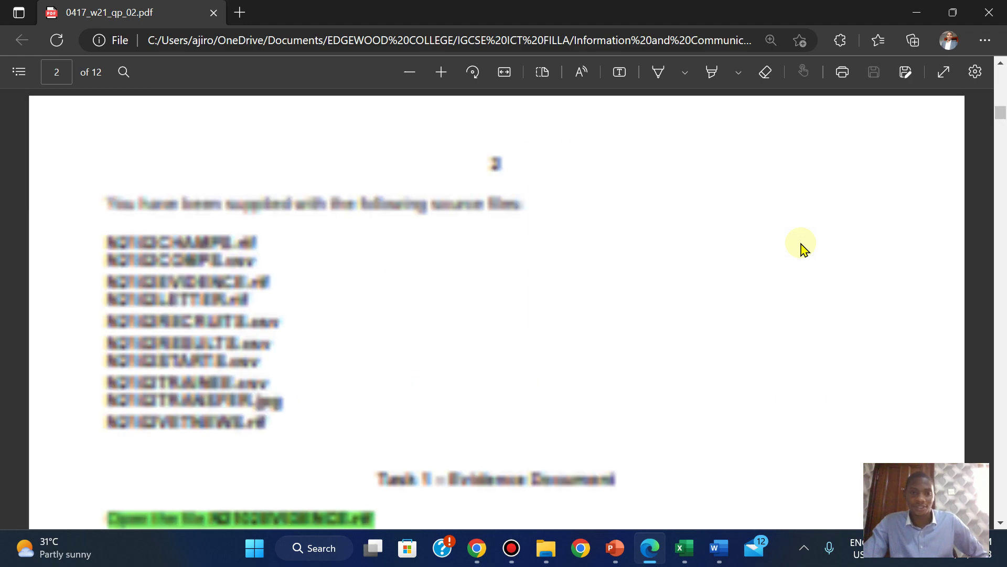
scroll(803, 246, down, 10)
scroll(803, 246, down, 20)
scroll(802, 247, down, 20)
scroll(803, 247, down, 10)
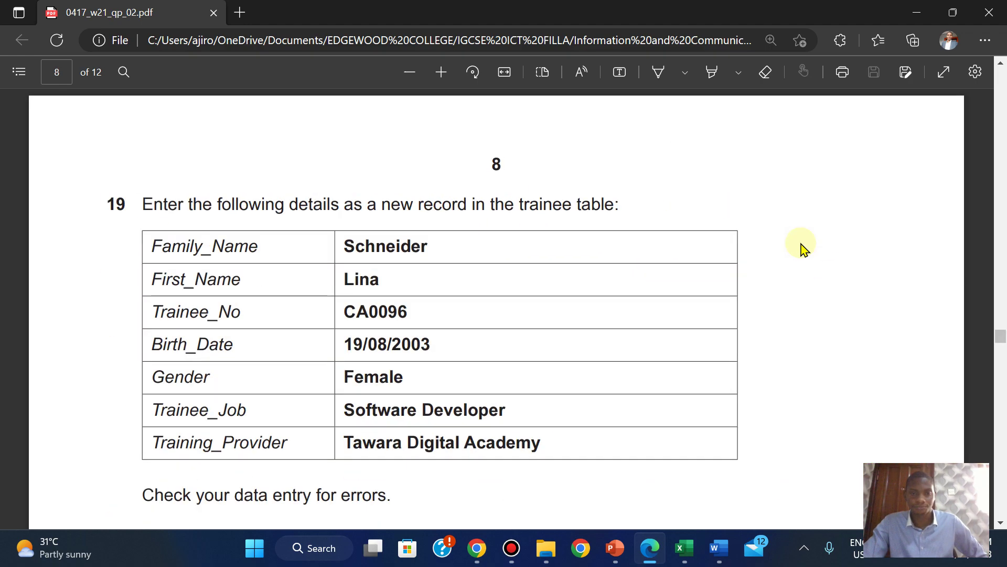
scroll(803, 246, down, 10)
scroll(802, 247, down, 20)
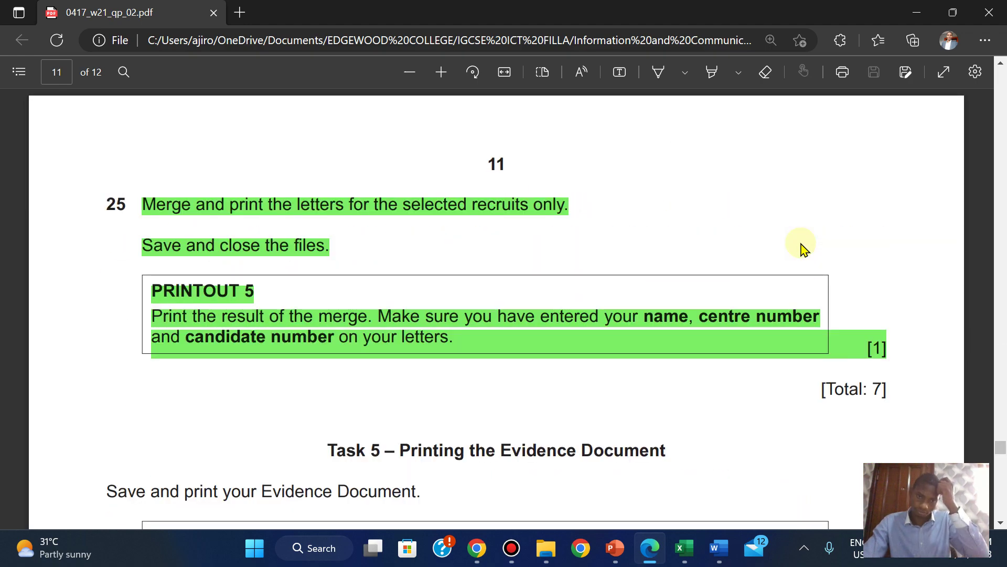
scroll(803, 246, down, 10)
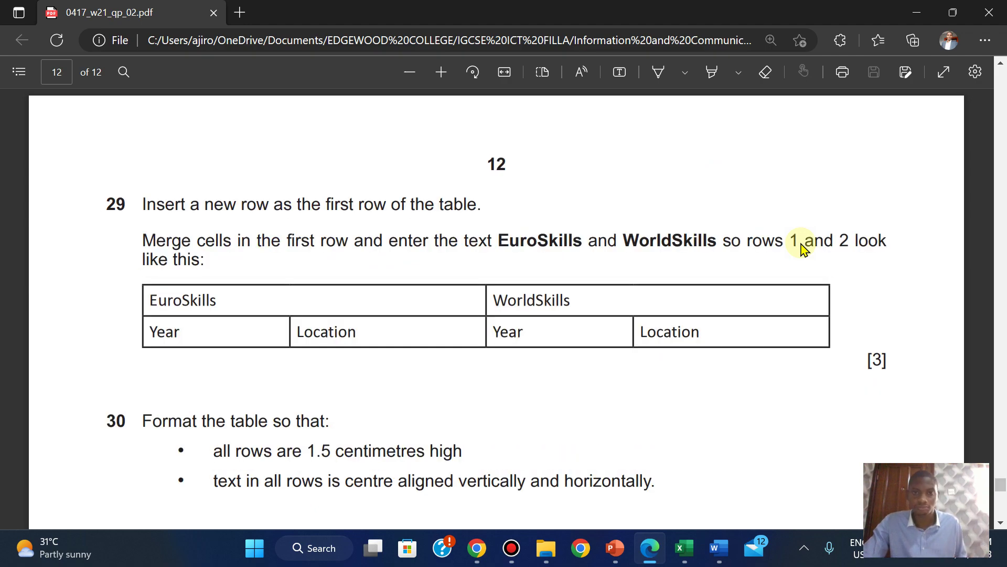
scroll(803, 247, up, 10)
scroll(803, 247, down, 1)
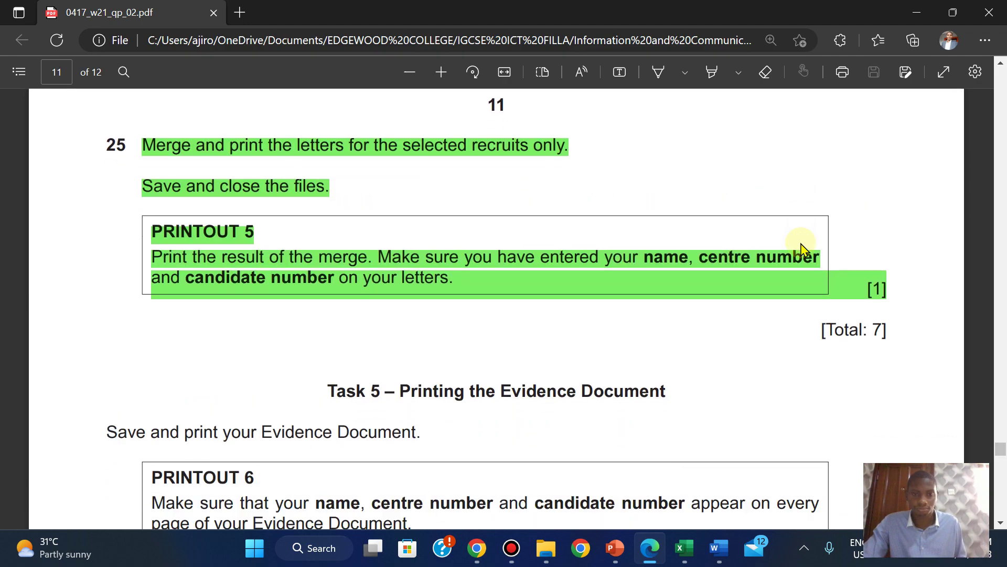
scroll(803, 246, down, 5)
scroll(803, 247, down, 3)
scroll(802, 246, down, 2)
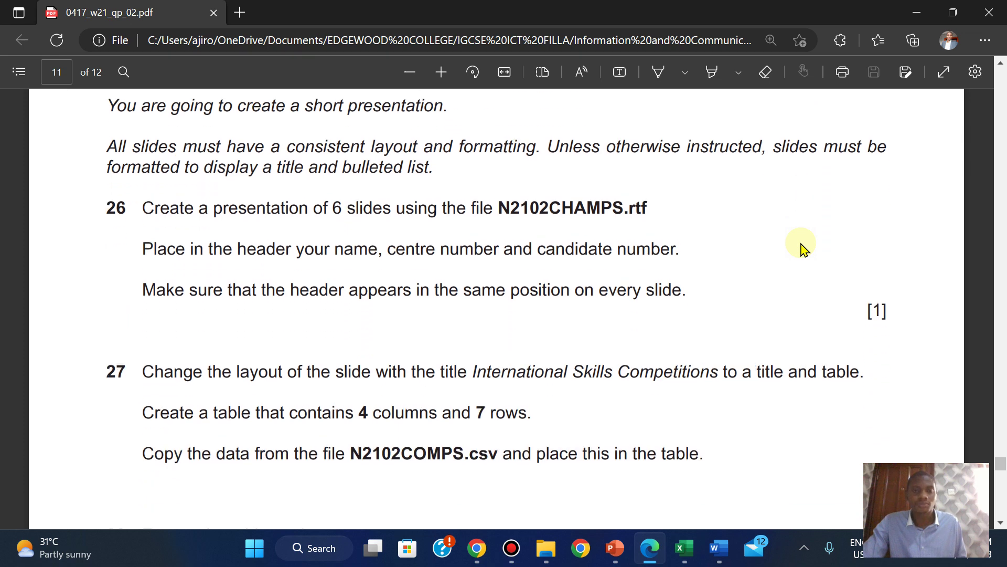
scroll(803, 247, up, 1)
scroll(803, 247, up, 2)
scroll(803, 246, down, 1)
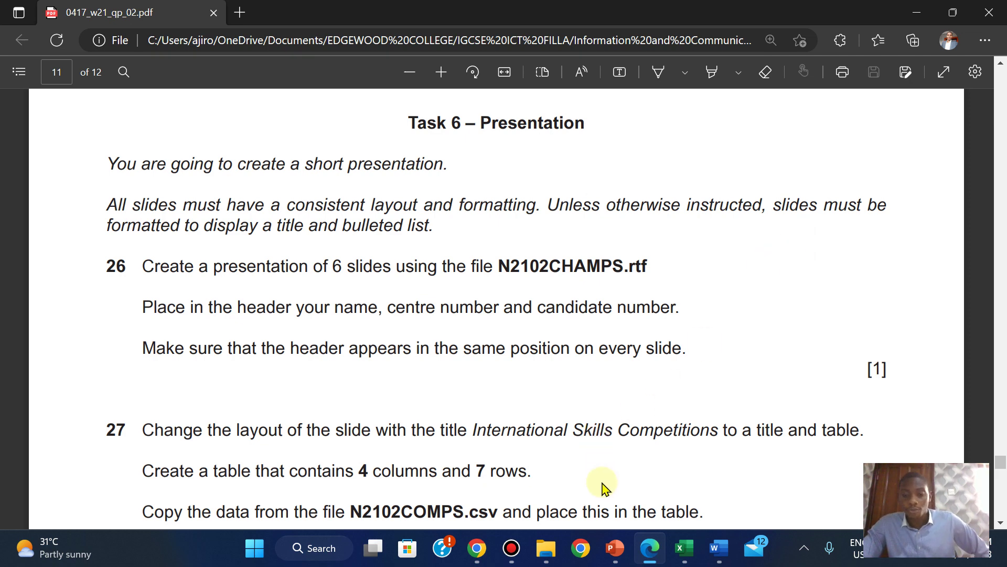
Step: Close the Designer pane and start opening a file from the recent source files folders
click(615, 547)
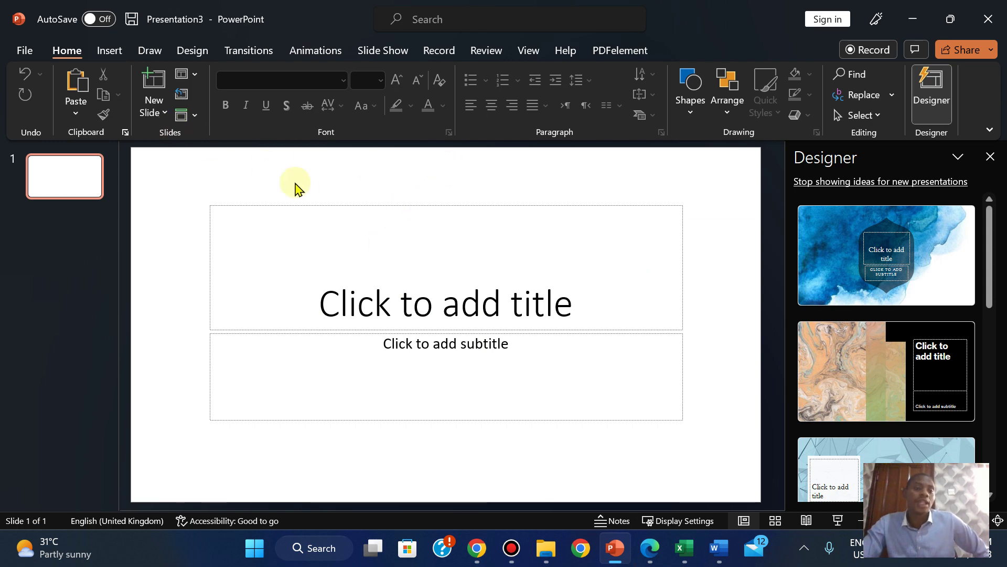
click(990, 156)
click(24, 51)
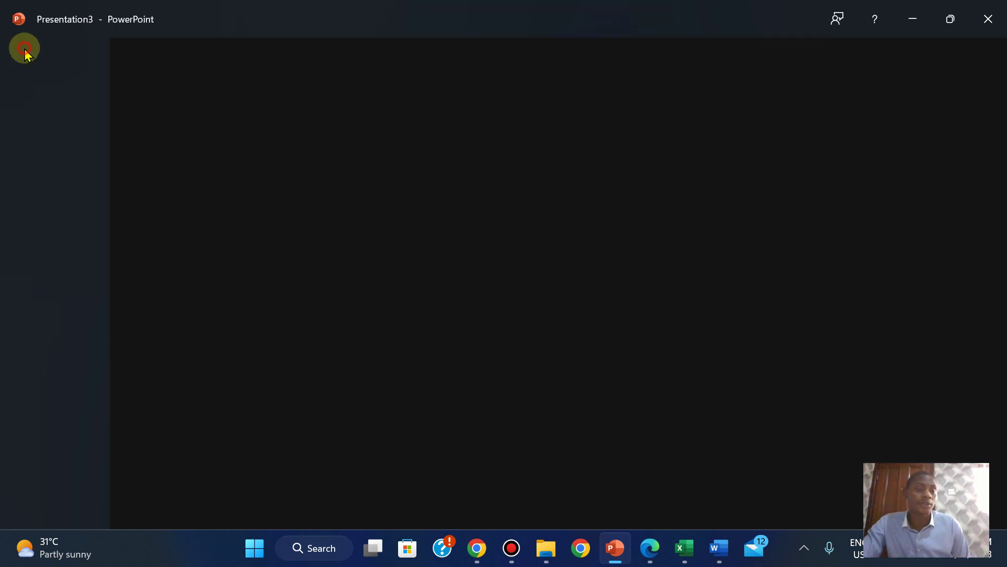
click(45, 153)
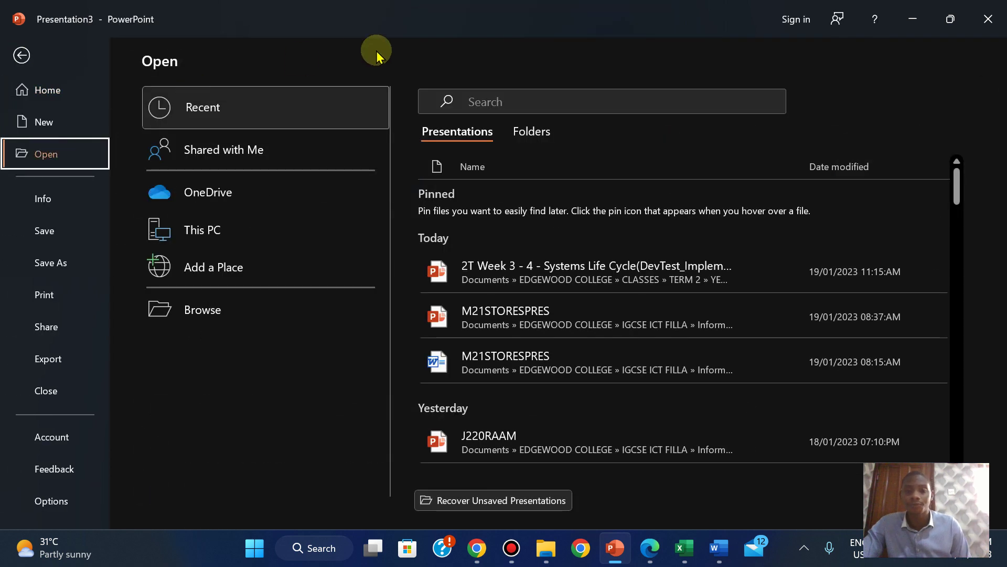
click(532, 135)
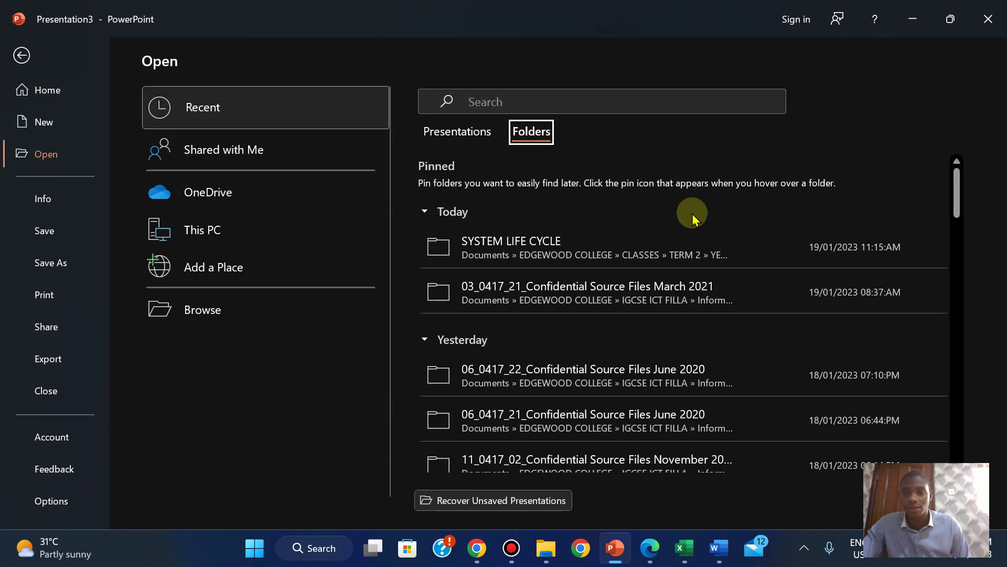
mouse_move(681, 293)
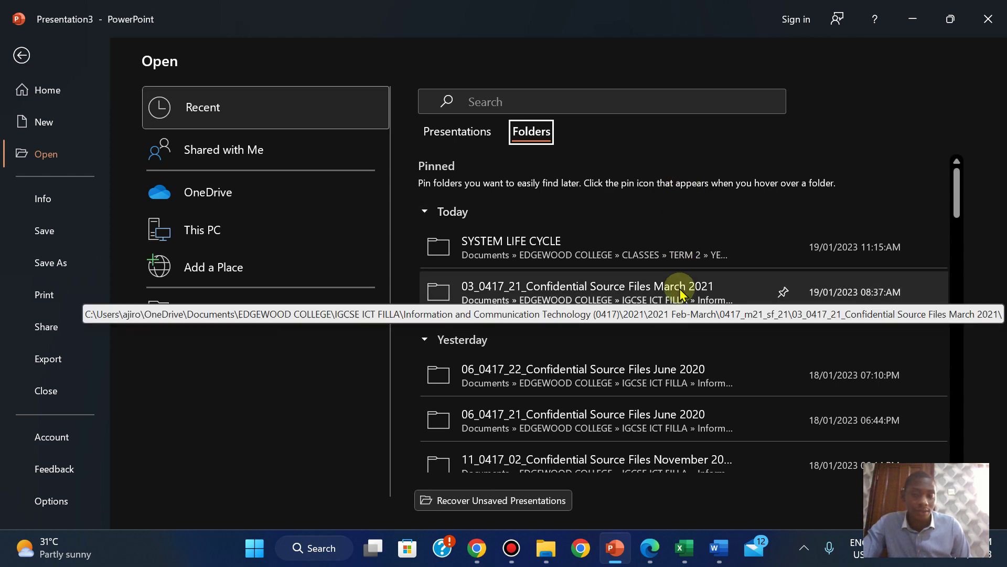
click(681, 294)
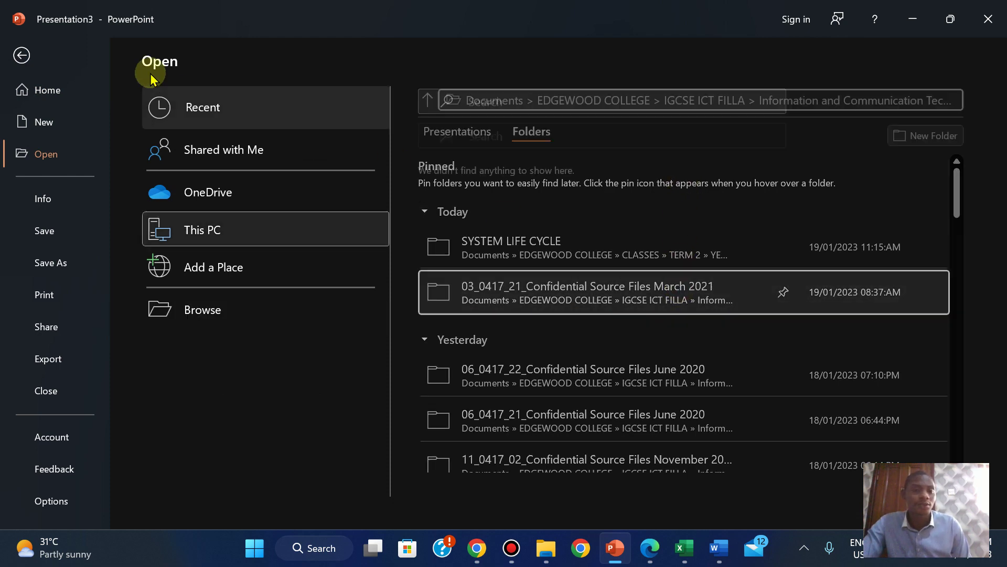
click(829, 100)
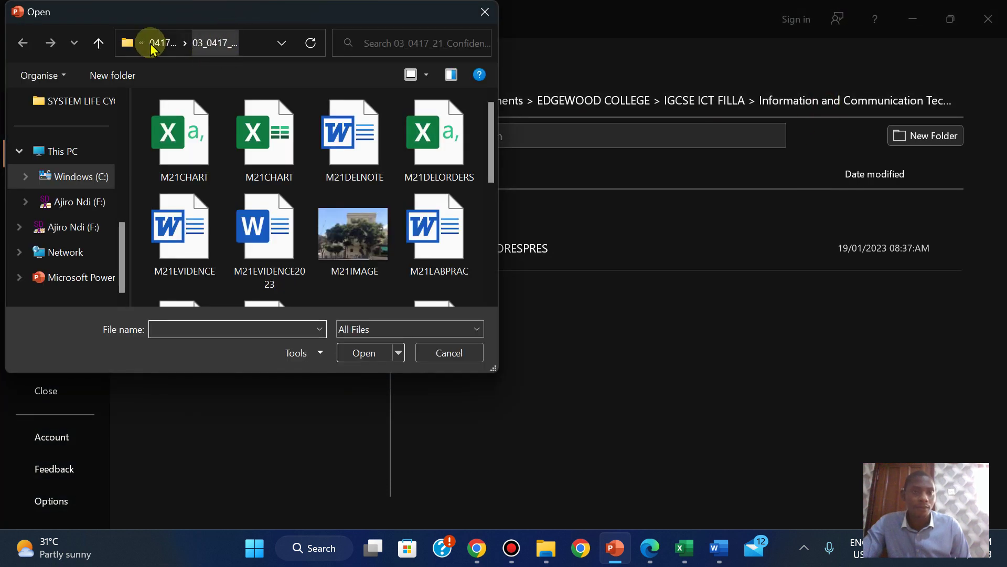
Step: Navigate up to the 2021 folder, then into Oct Nov > 0417_w21_sf_02 > November 2021 source files
click(151, 43)
click(150, 44)
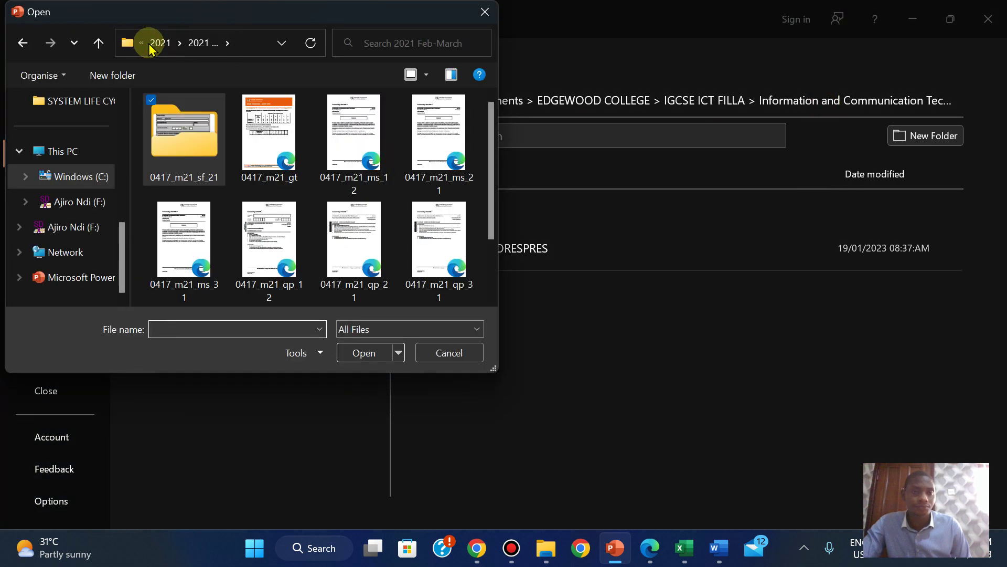
click(150, 44)
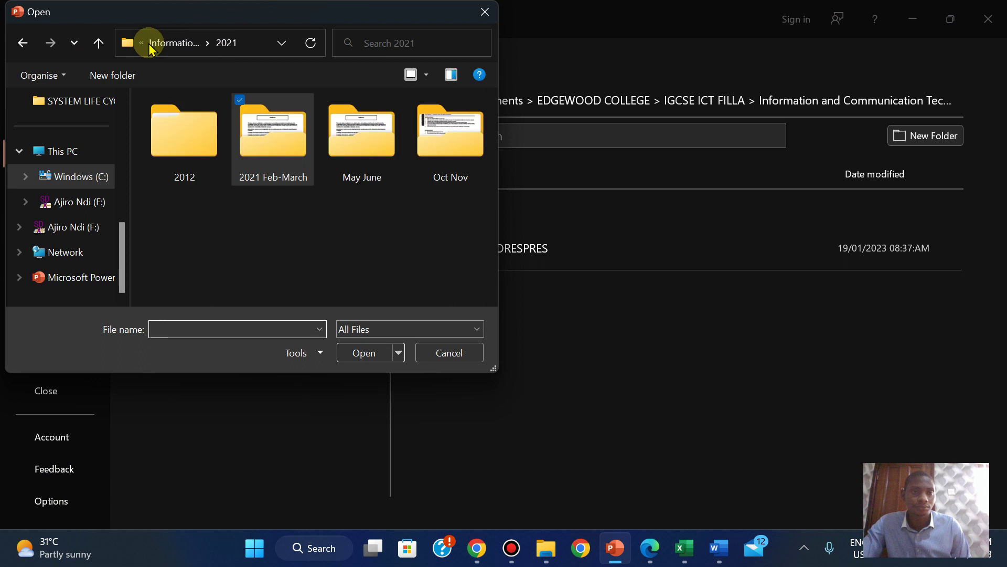
click(466, 134)
double_click(467, 133)
double_click(199, 173)
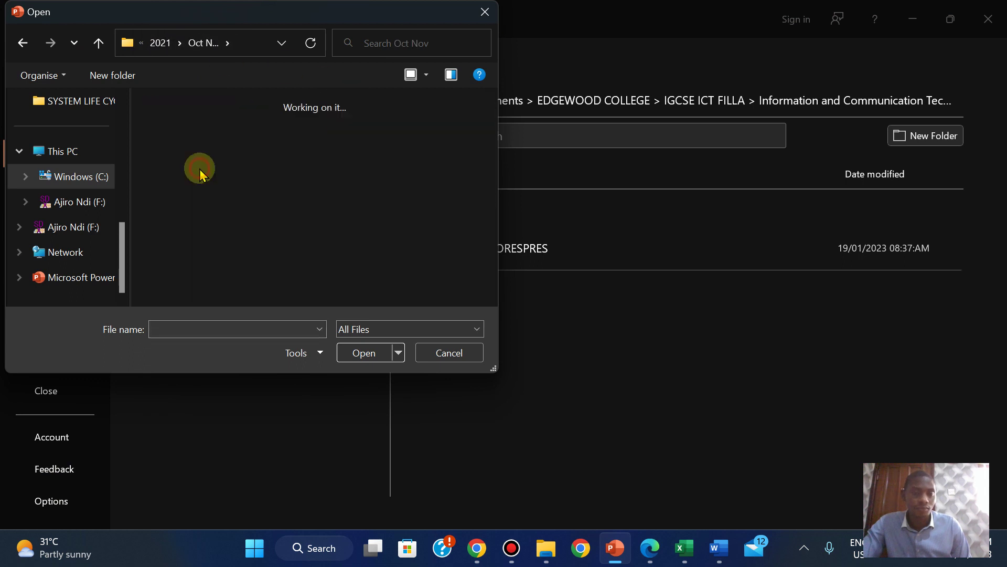
double_click(201, 173)
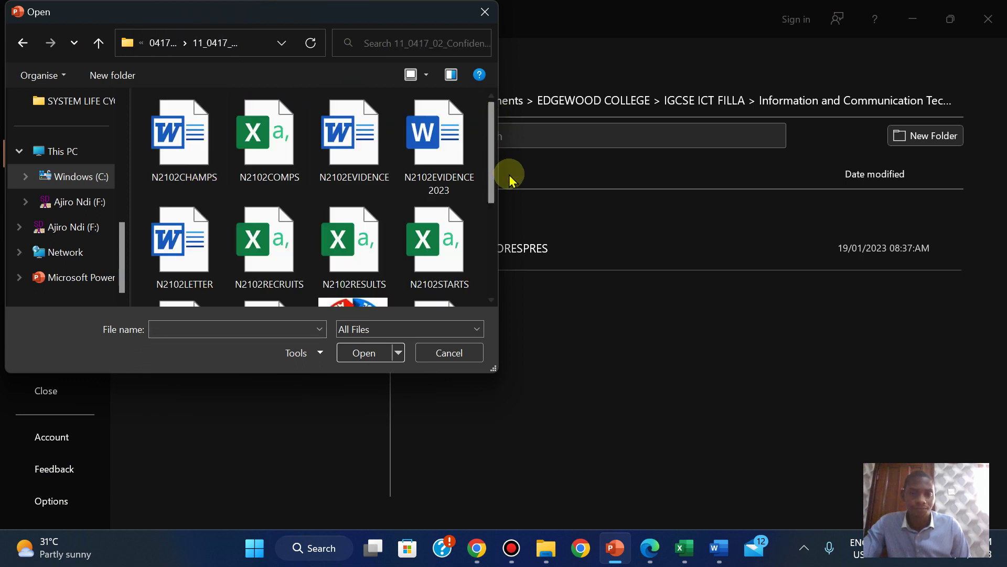
Step: Open N2102CHAMPS from the November 2021 source files folder
click(651, 549)
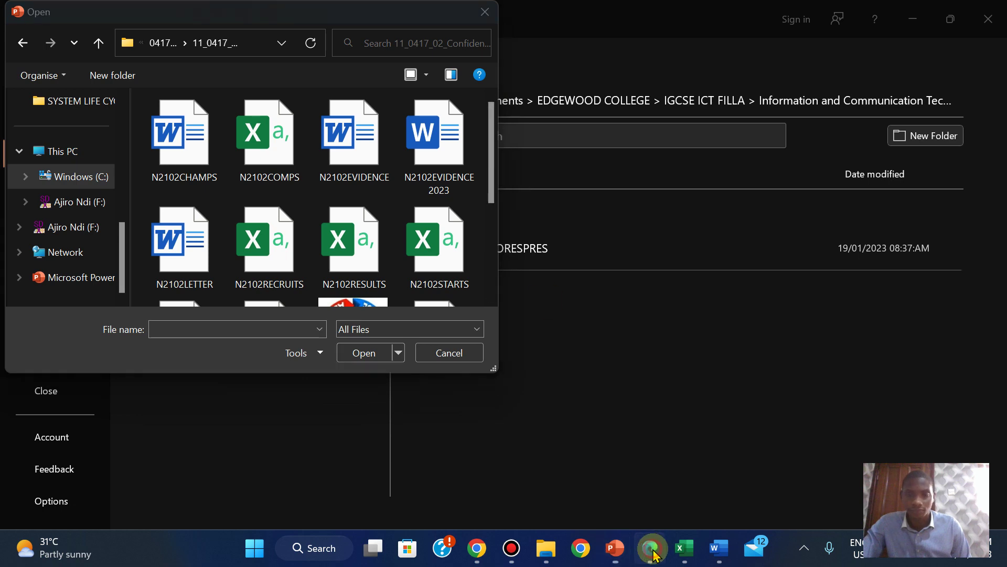
click(653, 554)
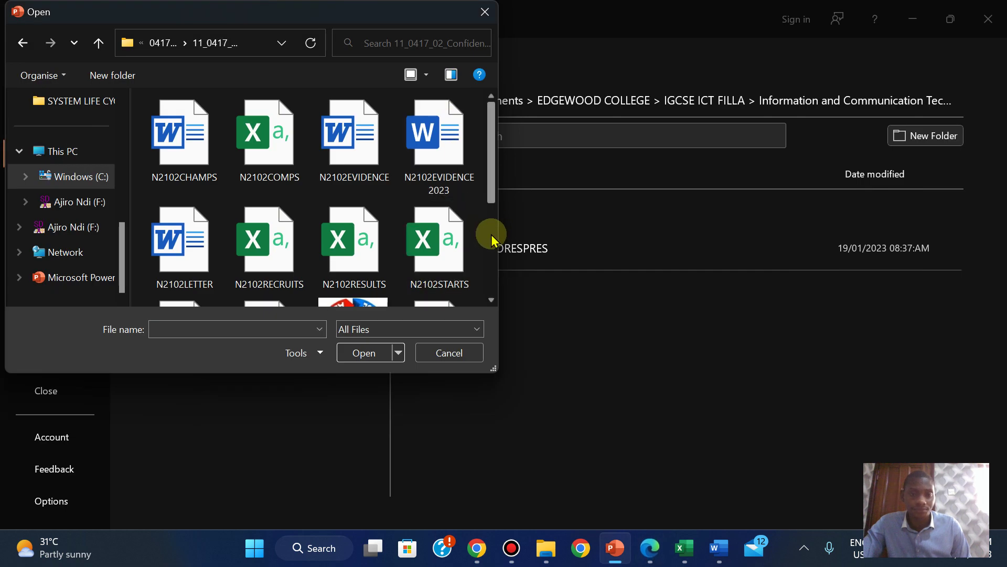
scroll(497, 247, down, 3)
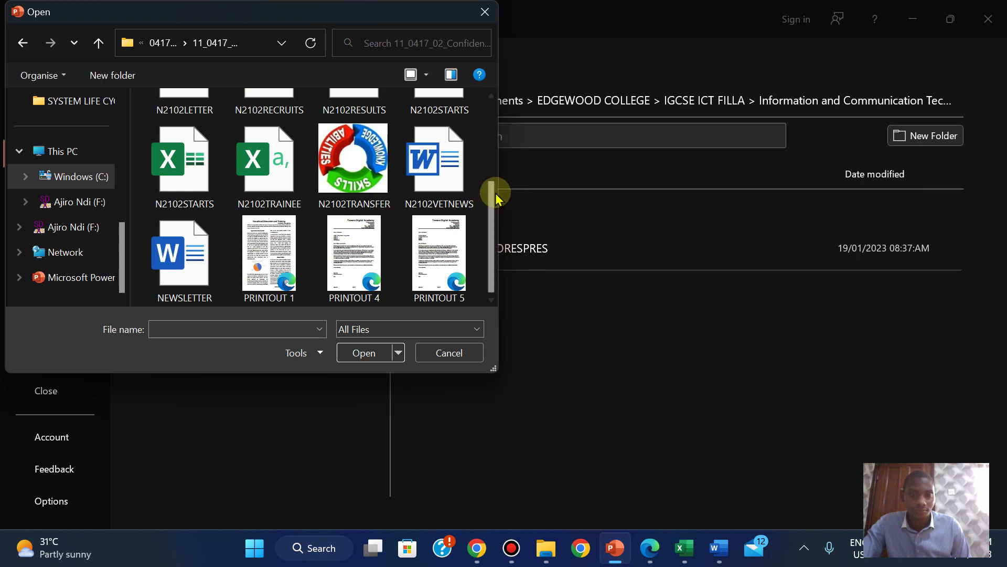
drag(492, 210, 490, 84)
click(192, 124)
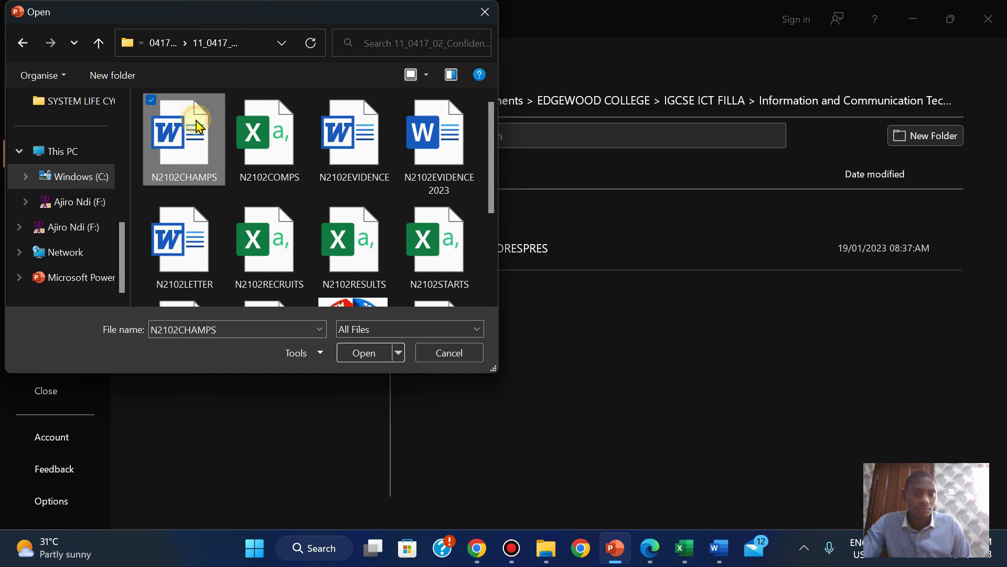
click(385, 361)
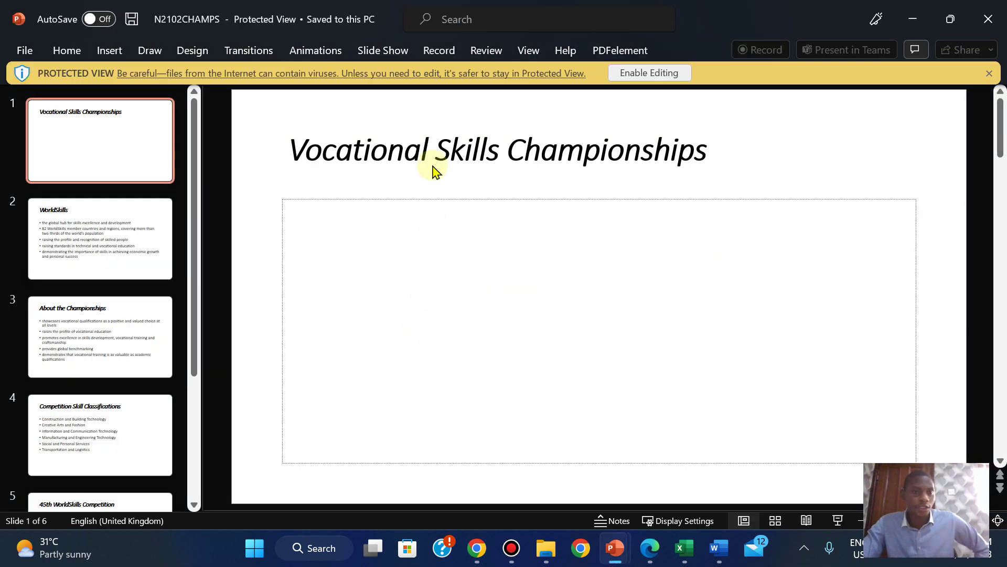
Step: Enable editing of N2102CHAMPS, then bring the exam paper in Edge back to the front
click(681, 72)
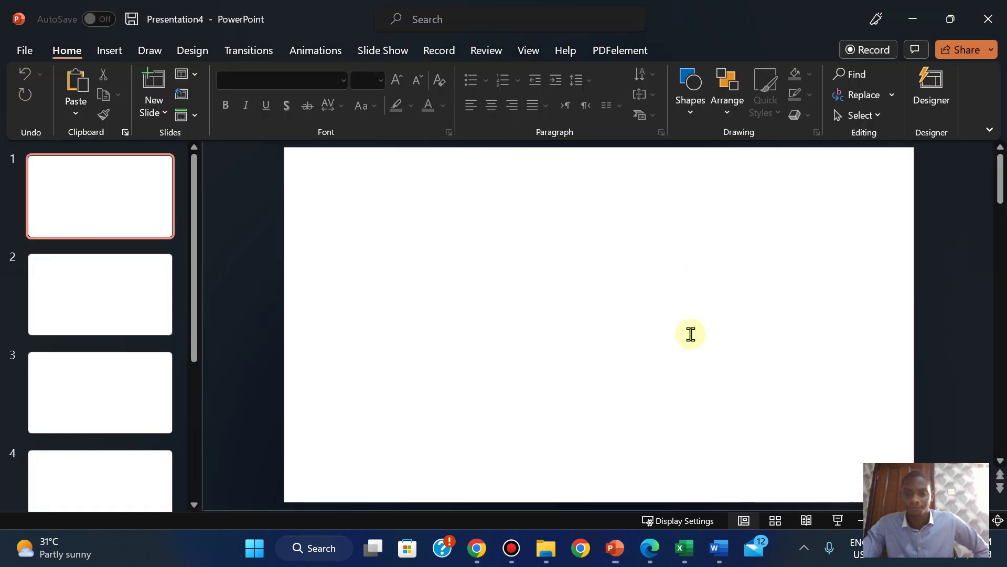
click(651, 551)
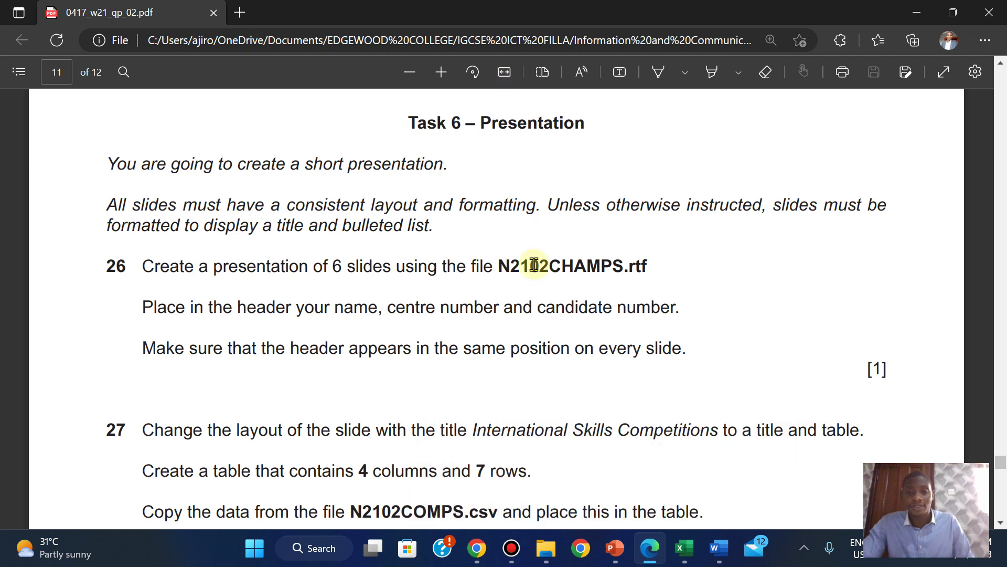
Step: Copy the file name N2102CHAMPS from the exam paper
drag(498, 266, 624, 263)
click(503, 268)
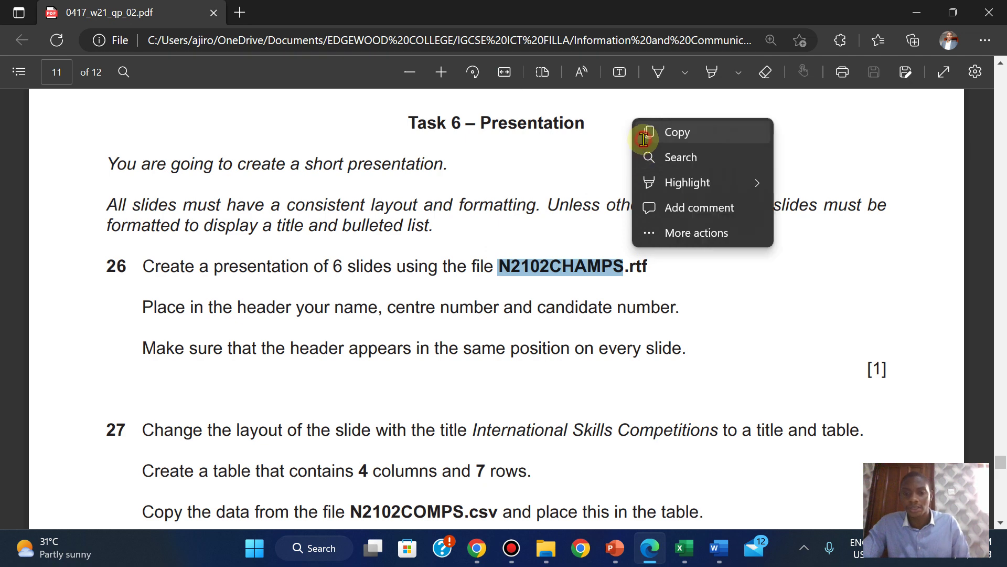
click(644, 138)
mouse_move(615, 547)
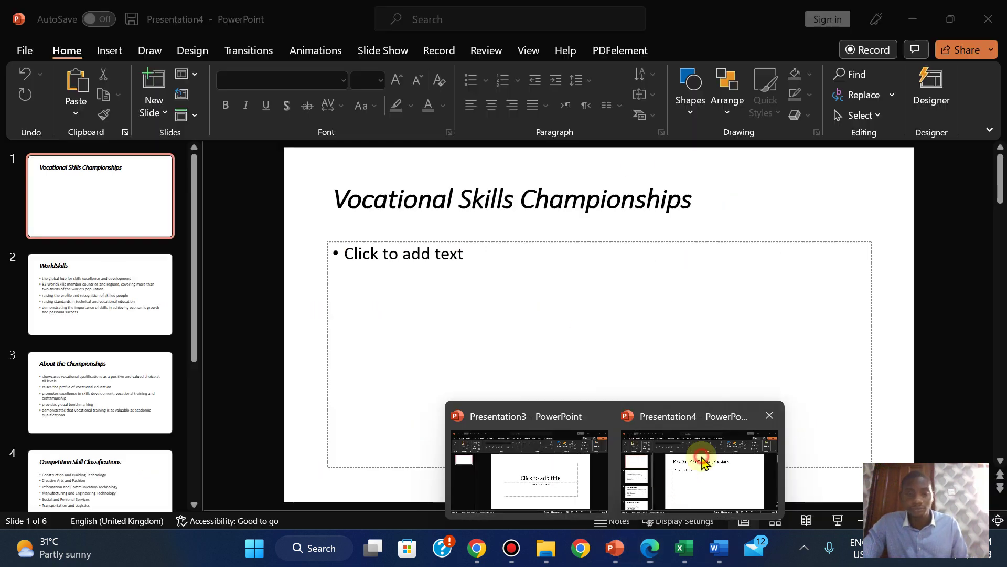
Step: Save the presentation as N2102CHAMPS in the November 2021 source files folder
click(697, 465)
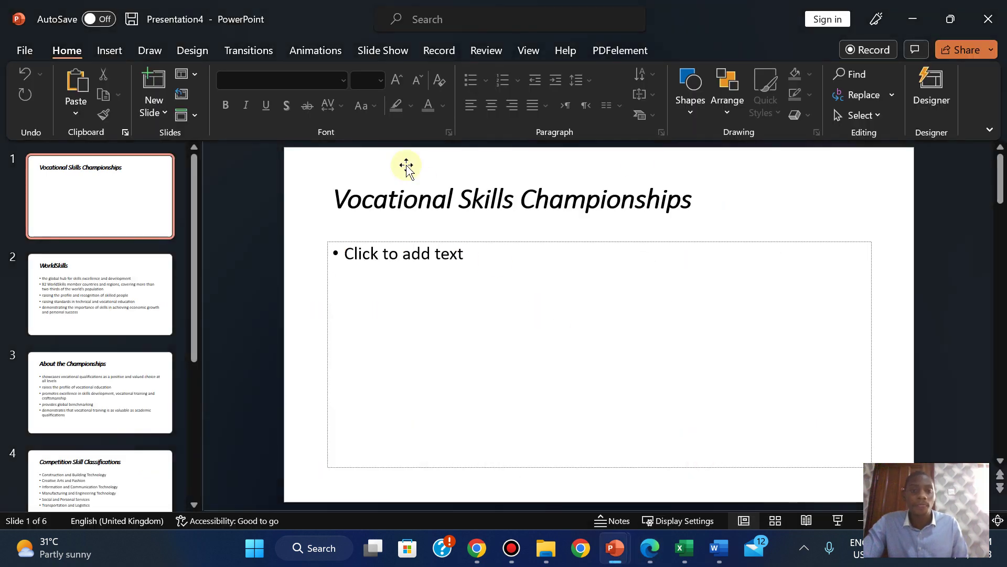
click(24, 53)
click(42, 270)
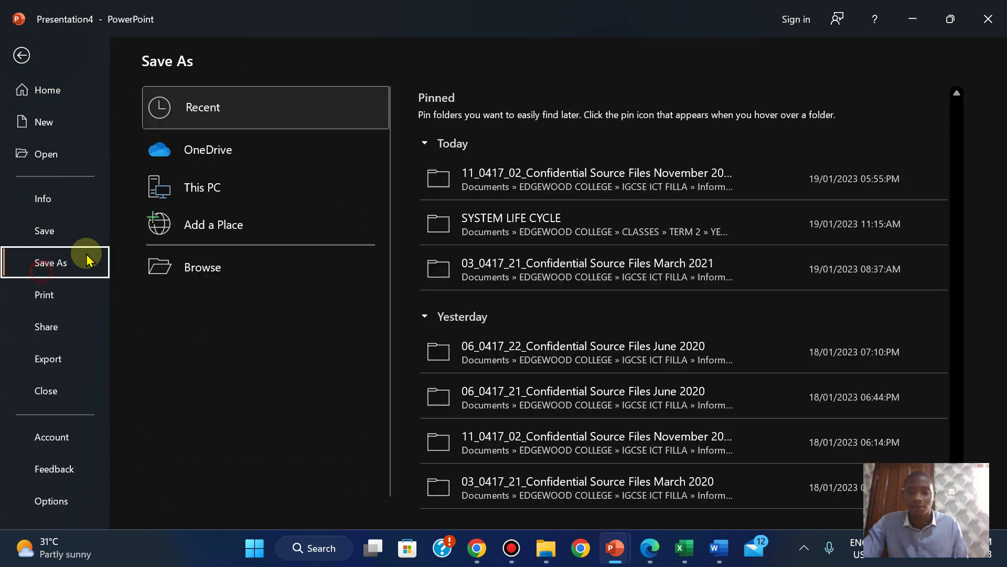
click(591, 174)
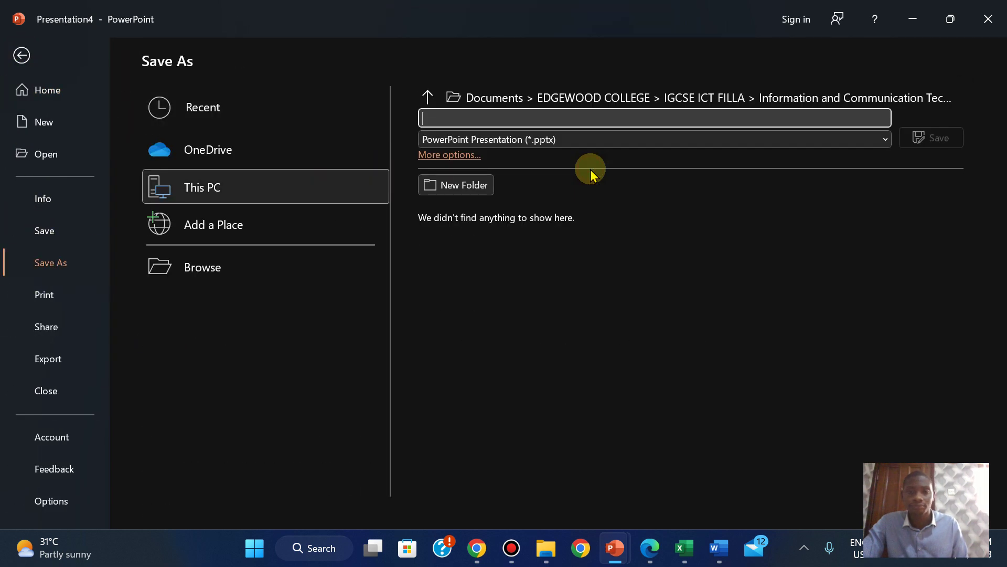
right_click(475, 117)
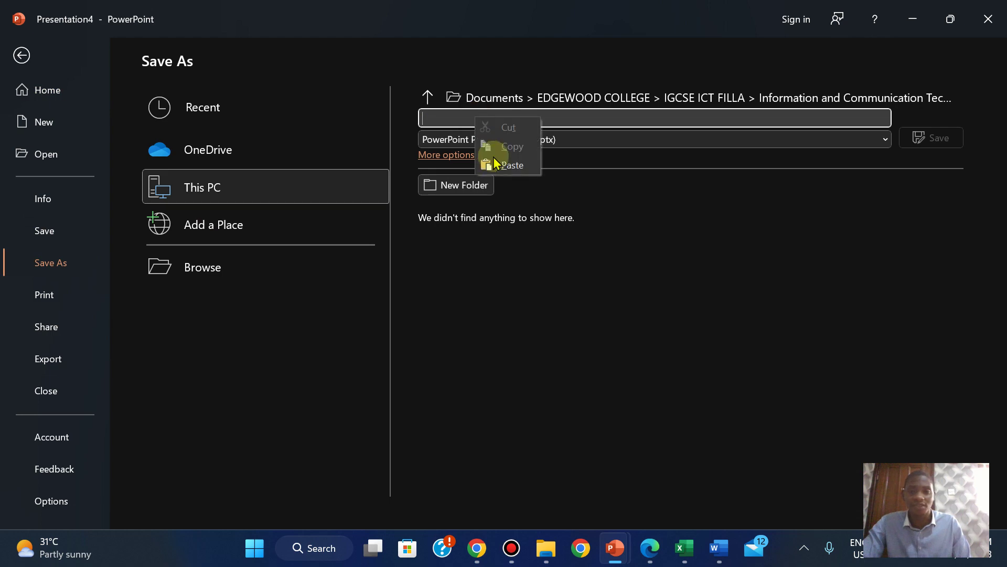
click(496, 164)
click(938, 135)
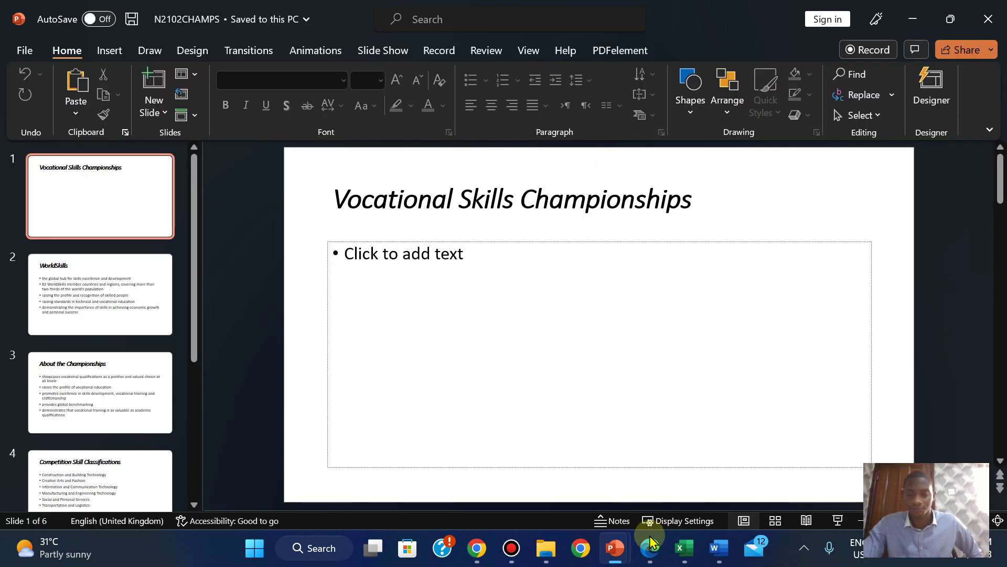
click(651, 547)
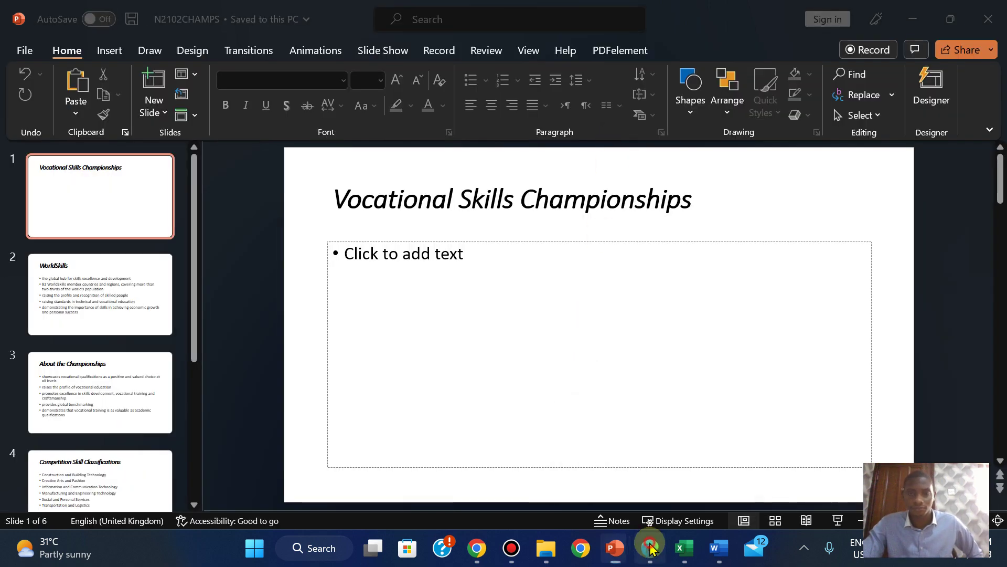
Step: Switch PowerPoint to Slide Master view and select the top master slide
click(650, 547)
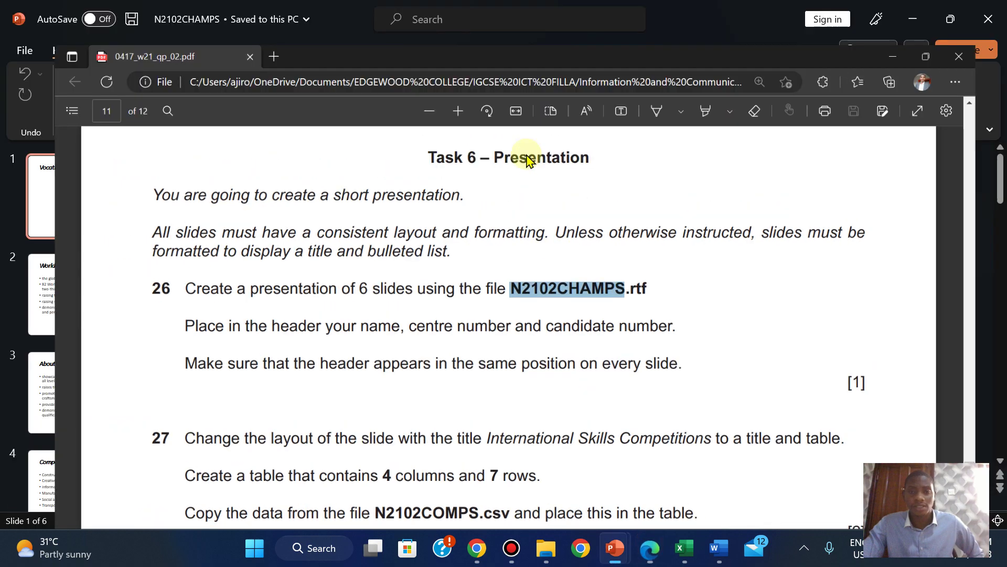
click(529, 54)
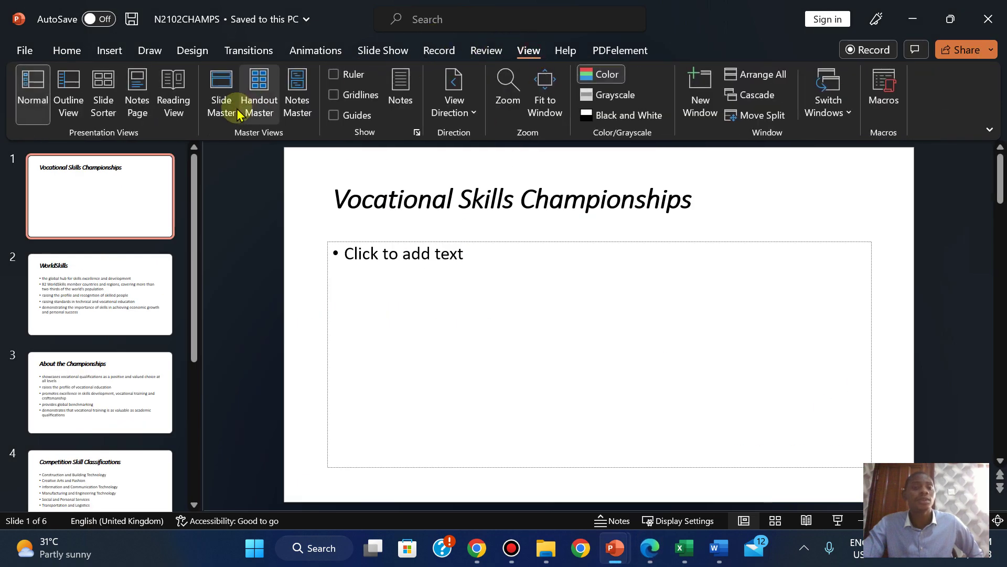
click(216, 100)
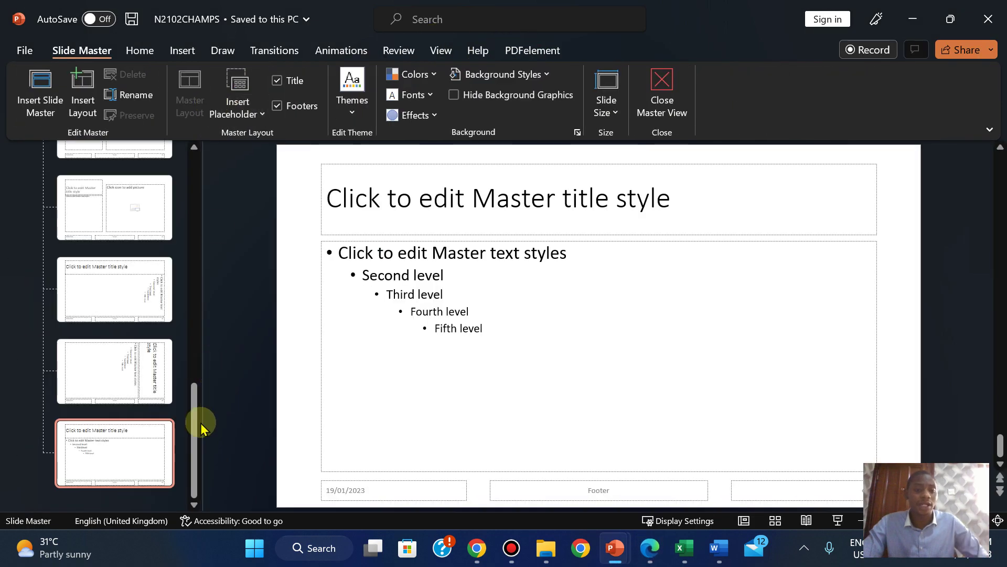
drag(198, 416, 210, 87)
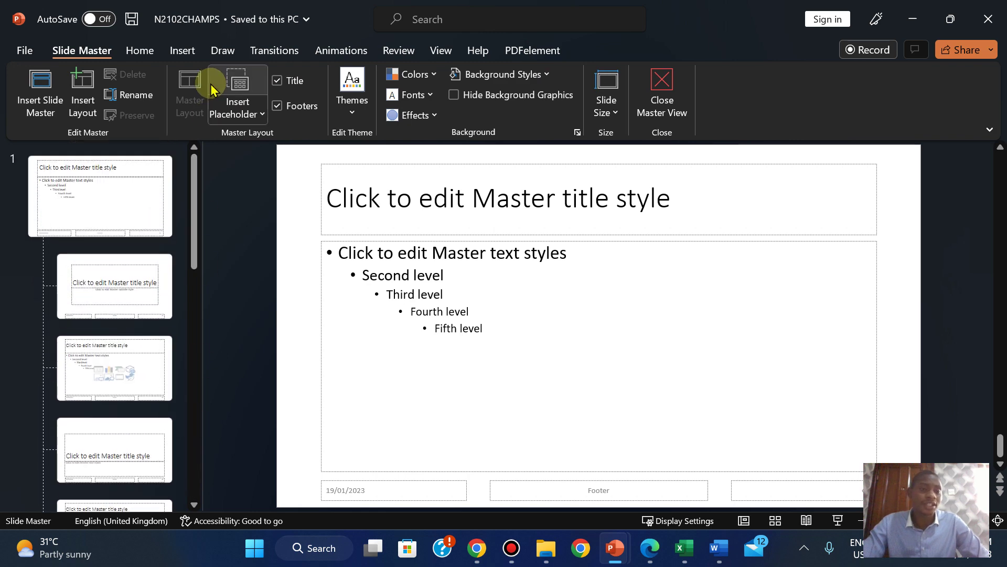
click(88, 208)
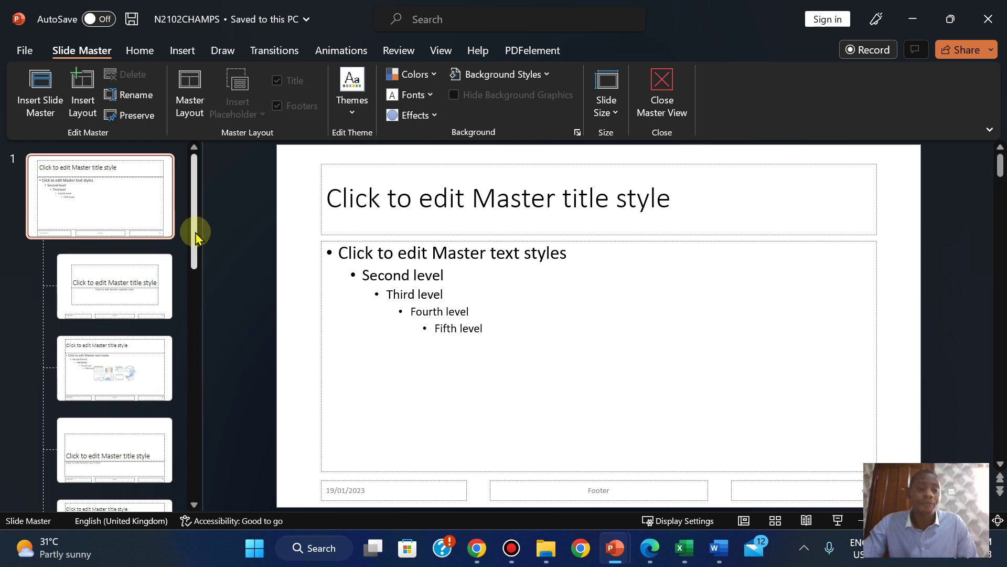
mouse_move(193, 234)
mouse_down()
mouse_move(215, 482)
mouse_move(205, 169)
mouse_up()
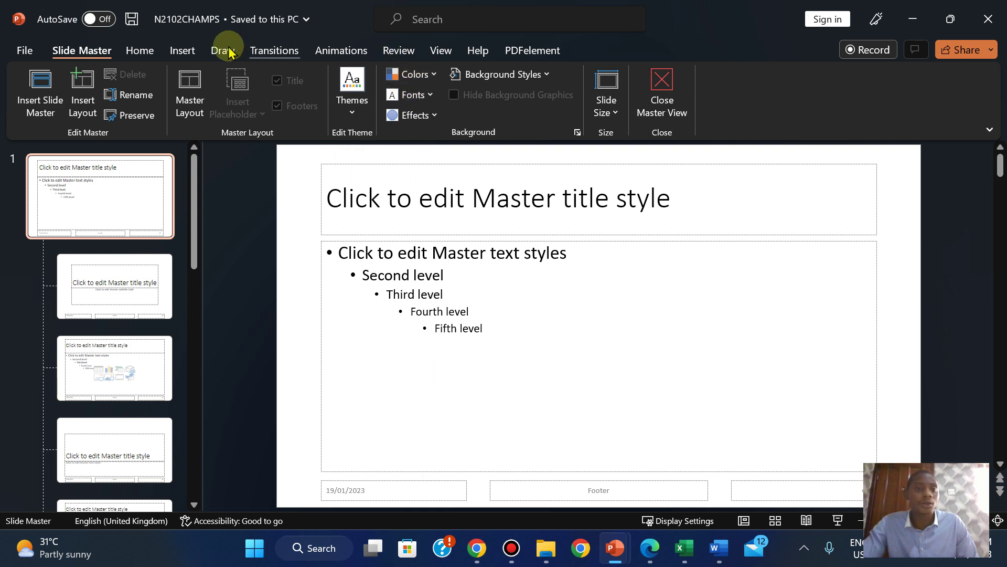
Step: Add a footer with the candidate's name, centre number and candidate number to all slides
click(191, 54)
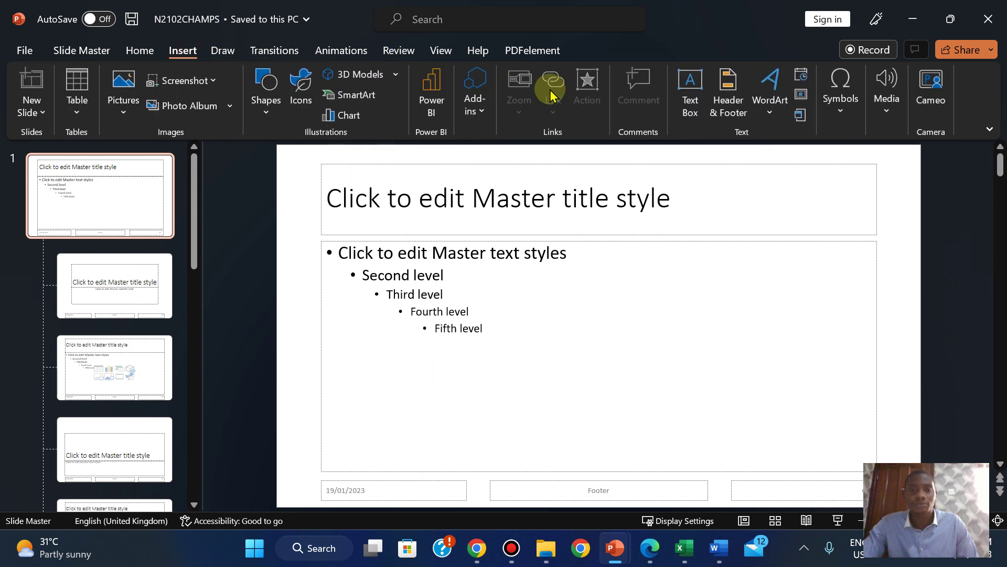
click(733, 92)
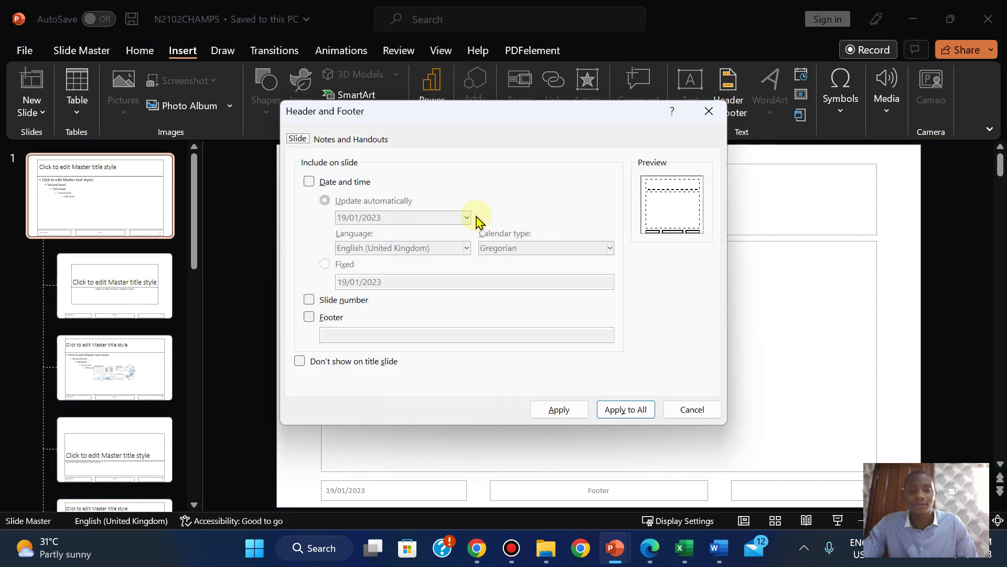
click(310, 318)
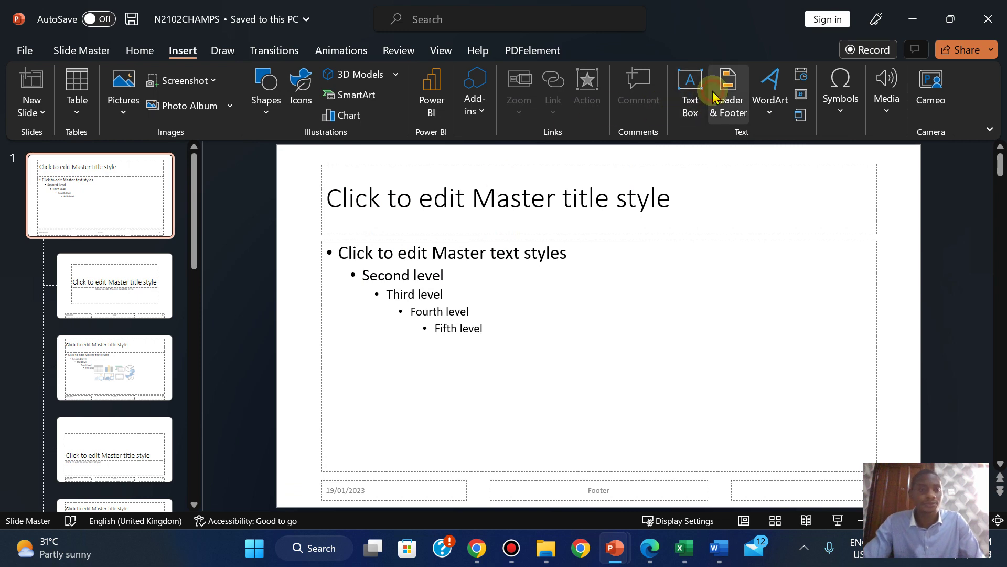
click(714, 97)
click(338, 333)
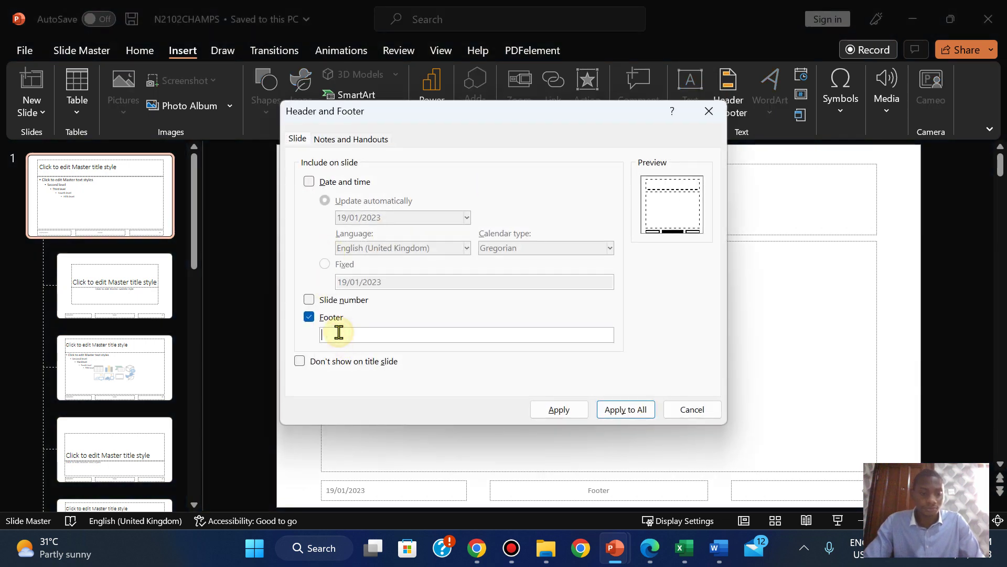
text(Ajiro Ndi, )
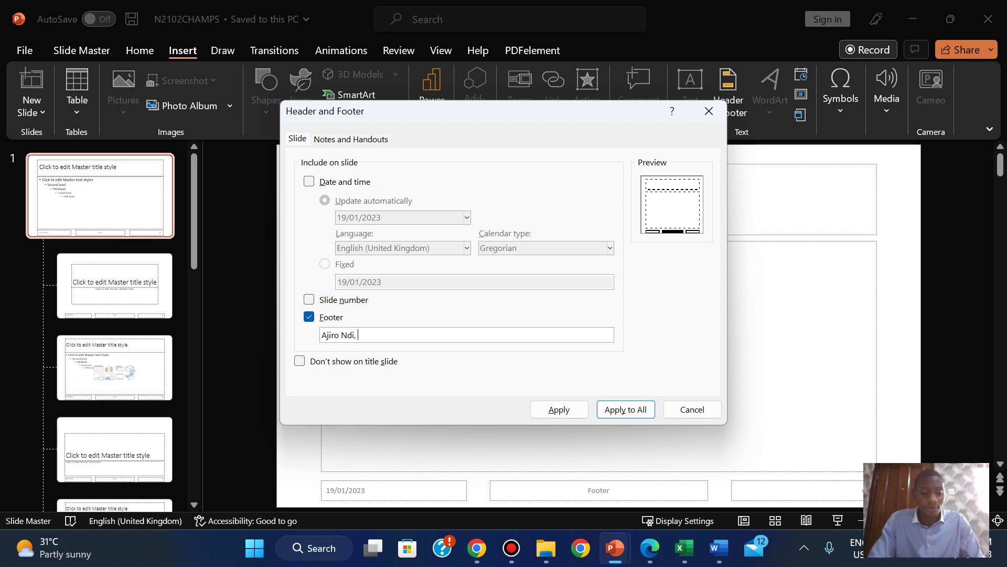
text(AN017)
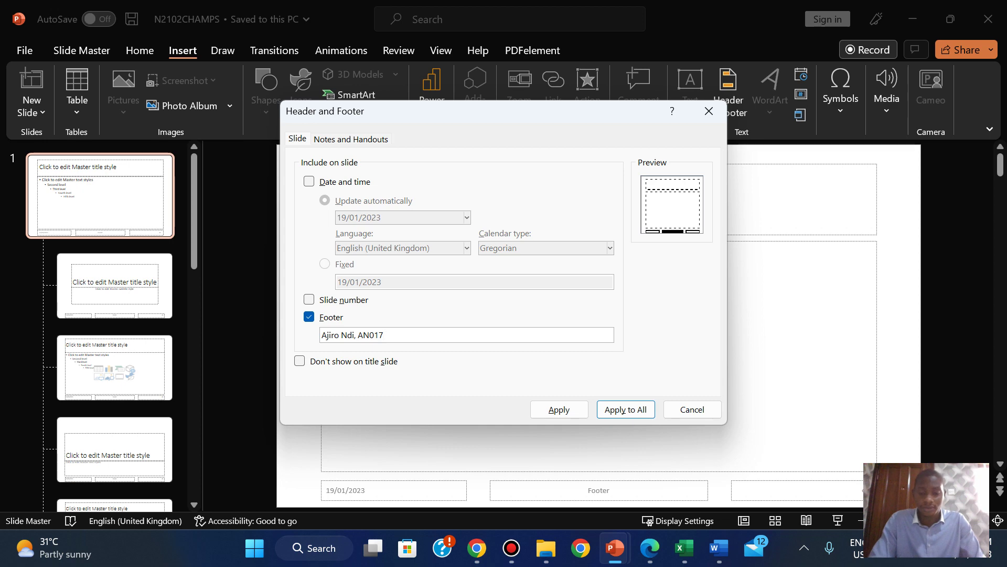
text(, 2023)
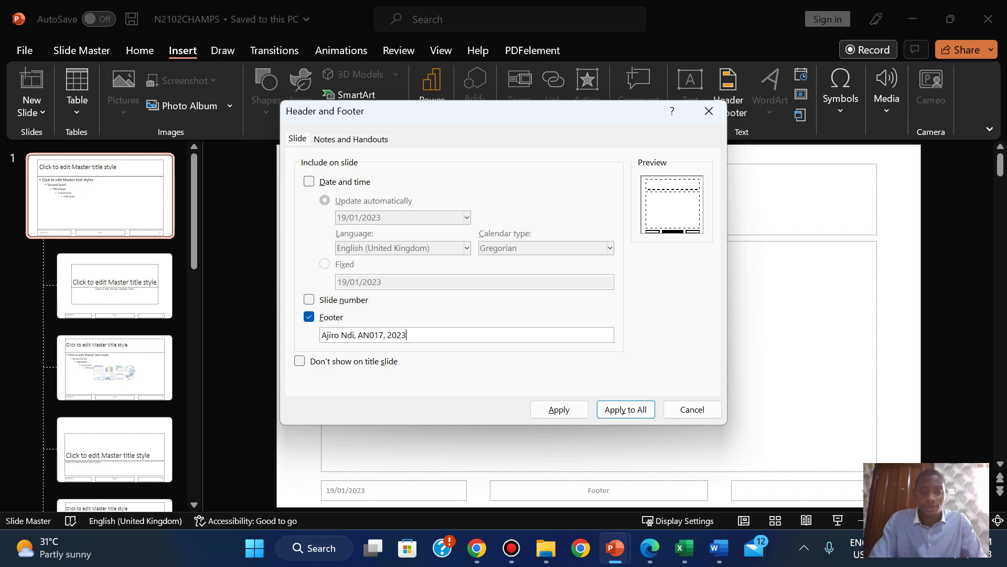
click(626, 410)
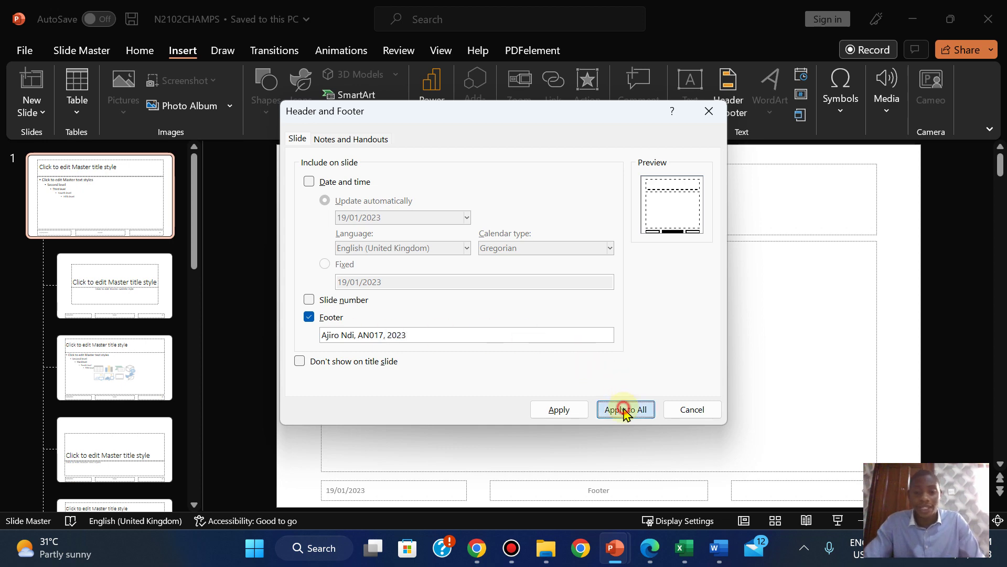
triple_click(564, 490)
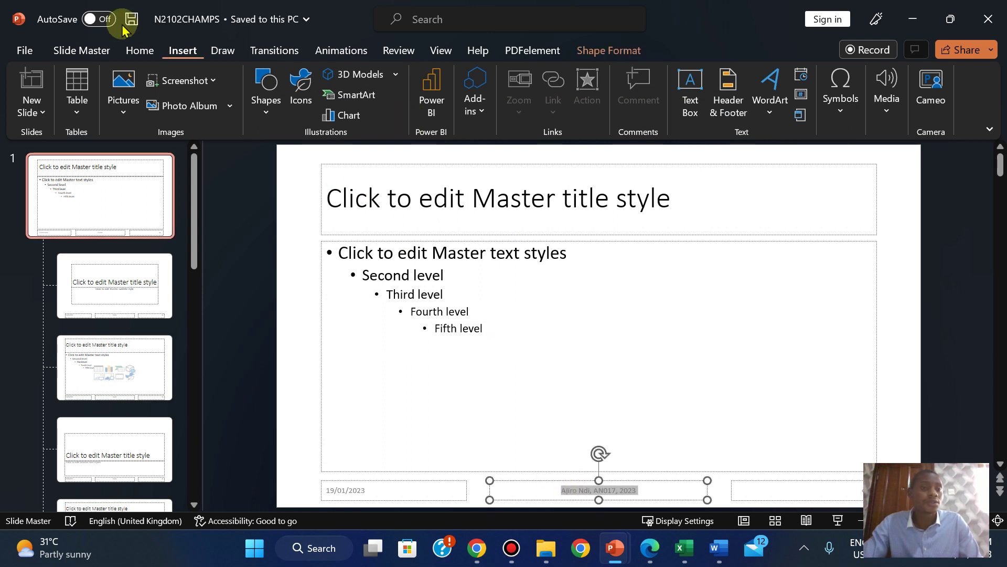
Step: Make the master footer text bold and enlarge it to 20 pt
click(139, 51)
click(406, 107)
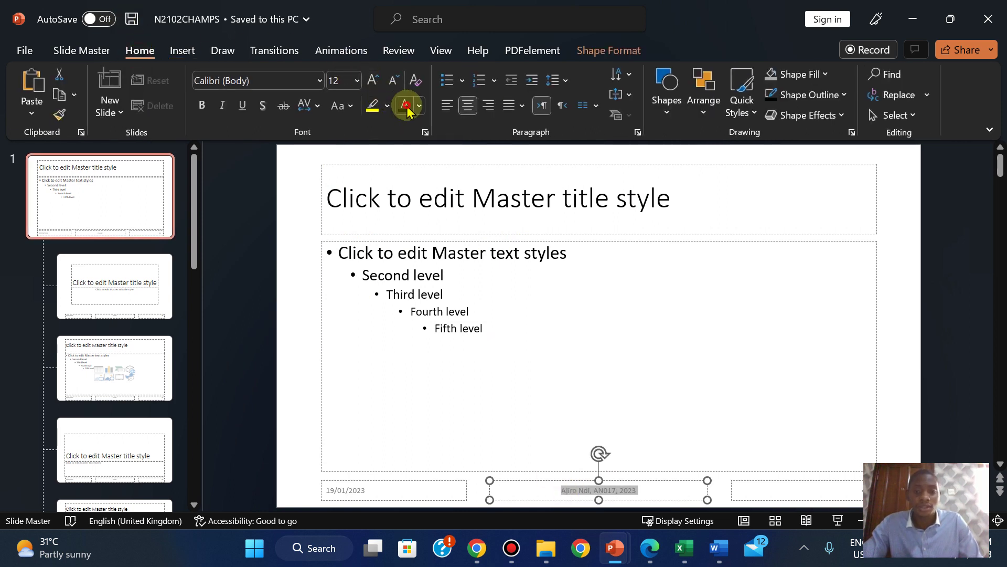
click(201, 107)
click(370, 81)
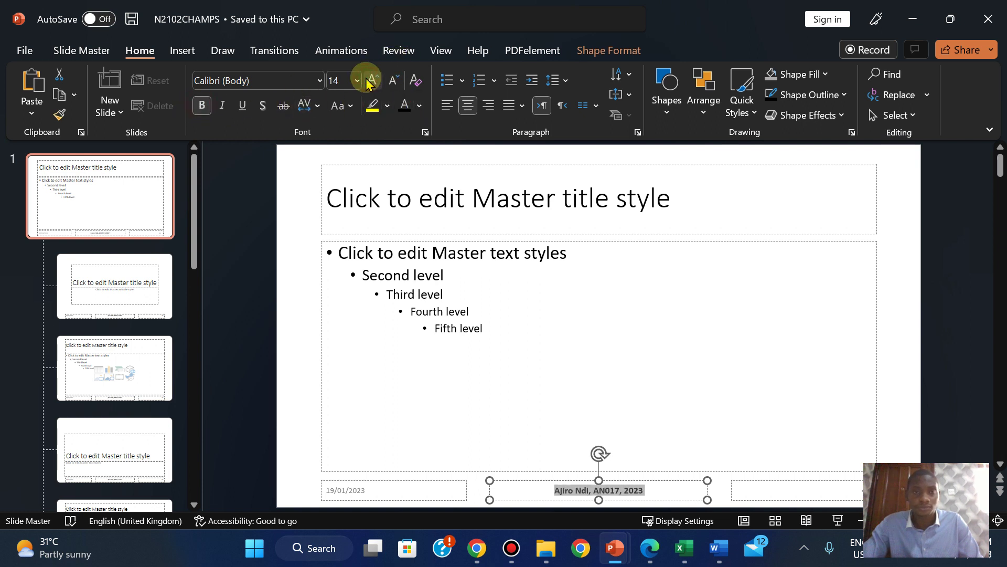
click(370, 81)
click(370, 81)
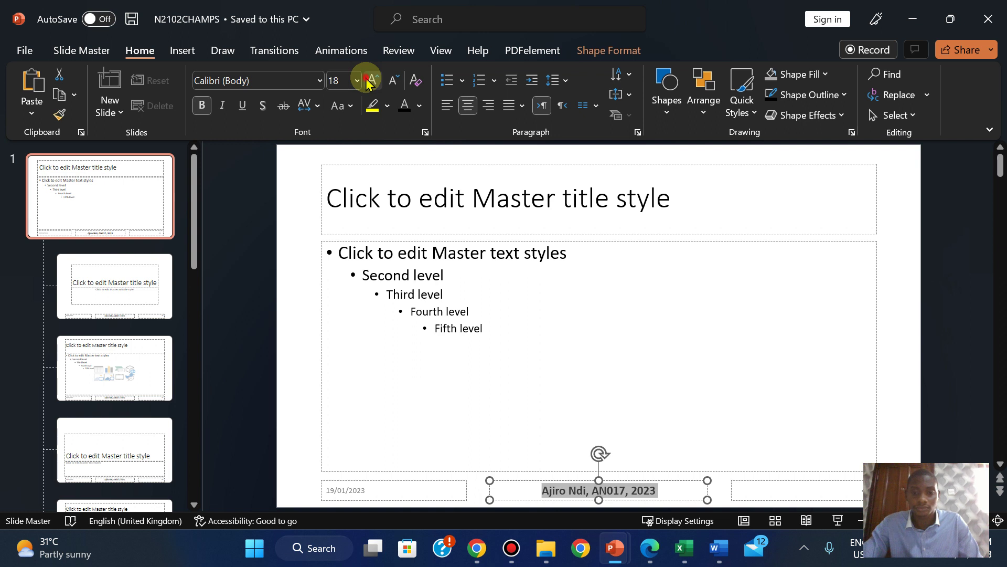
click(370, 81)
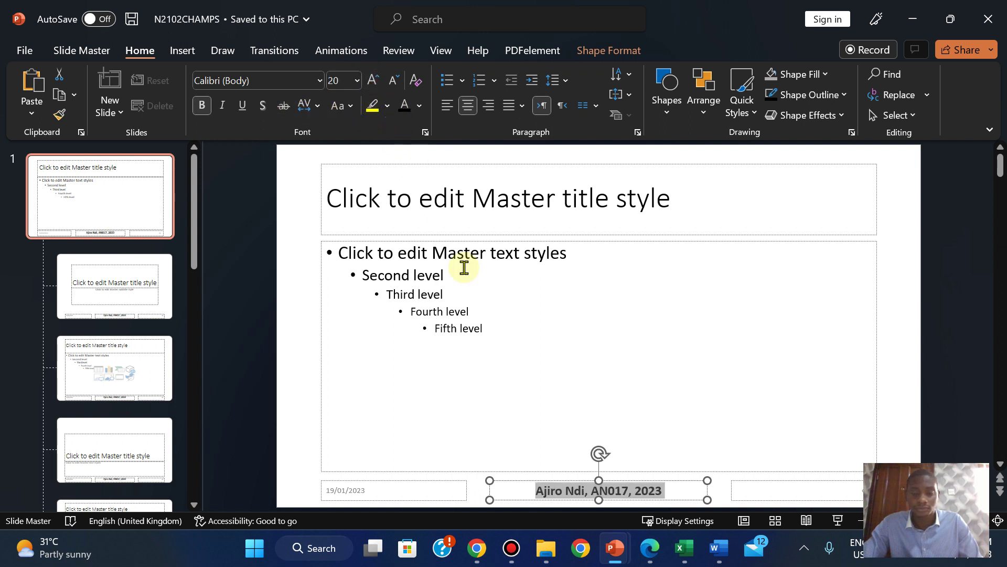
click(897, 422)
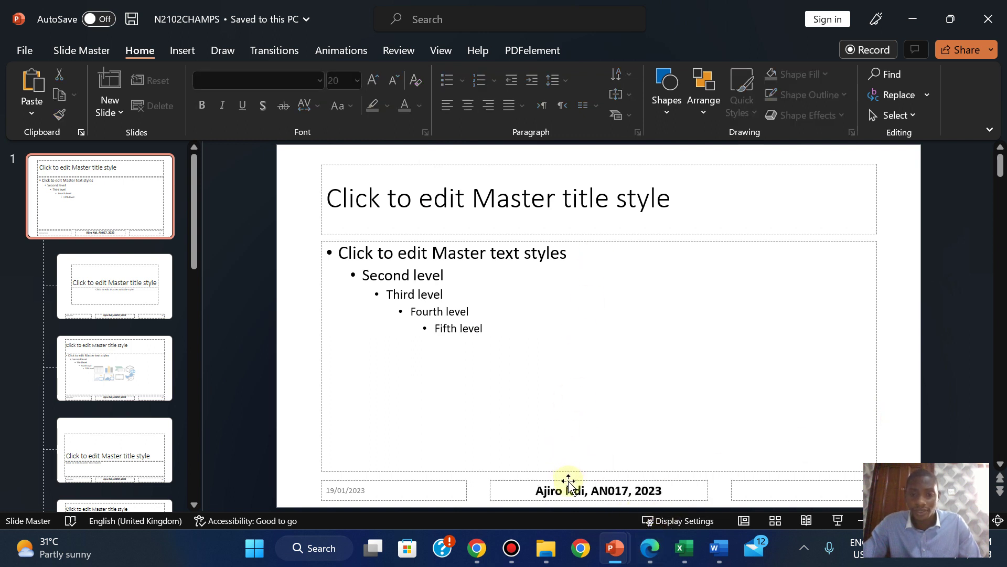
Step: Move the candidate details box to the top centre and shift title and body placeholders down
drag(569, 481, 704, 173)
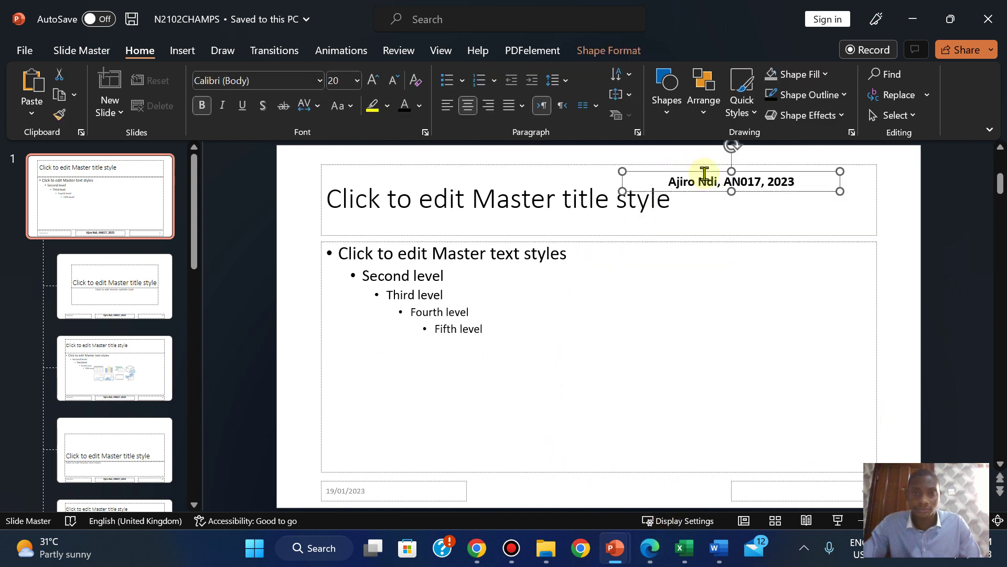
click(571, 243)
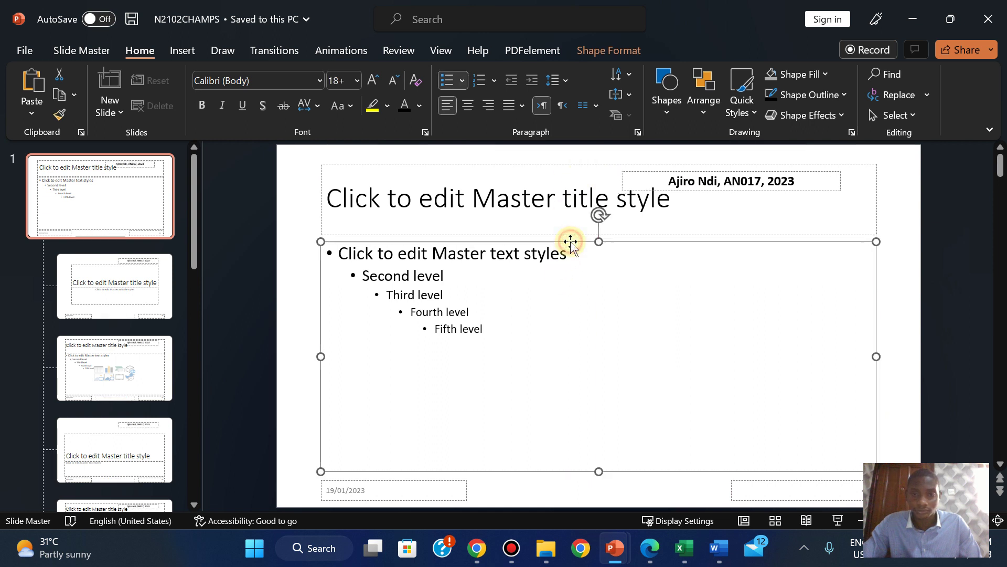
mouse_move(597, 242)
mouse_down()
mouse_move(596, 274)
mouse_move(598, 265)
mouse_up()
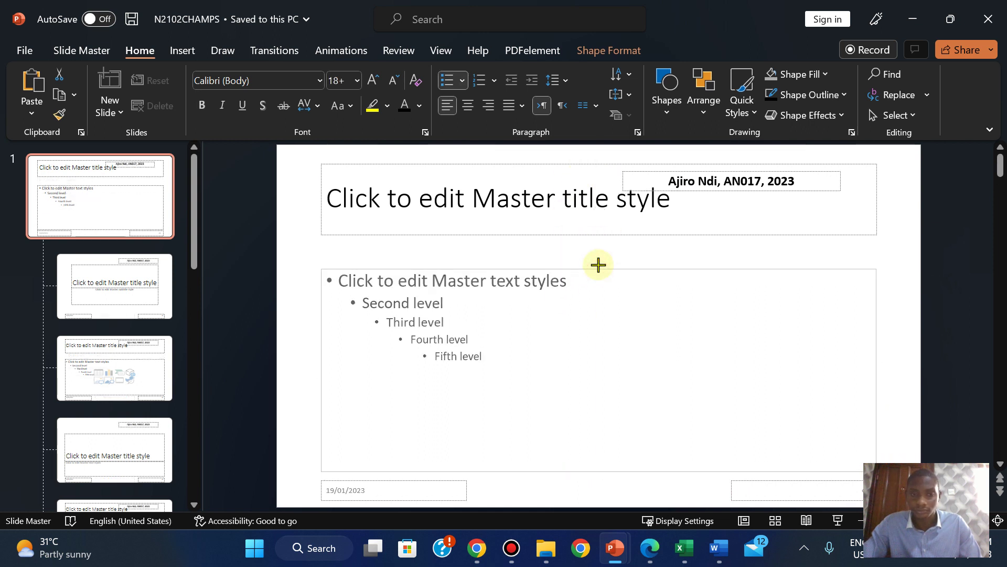
click(548, 234)
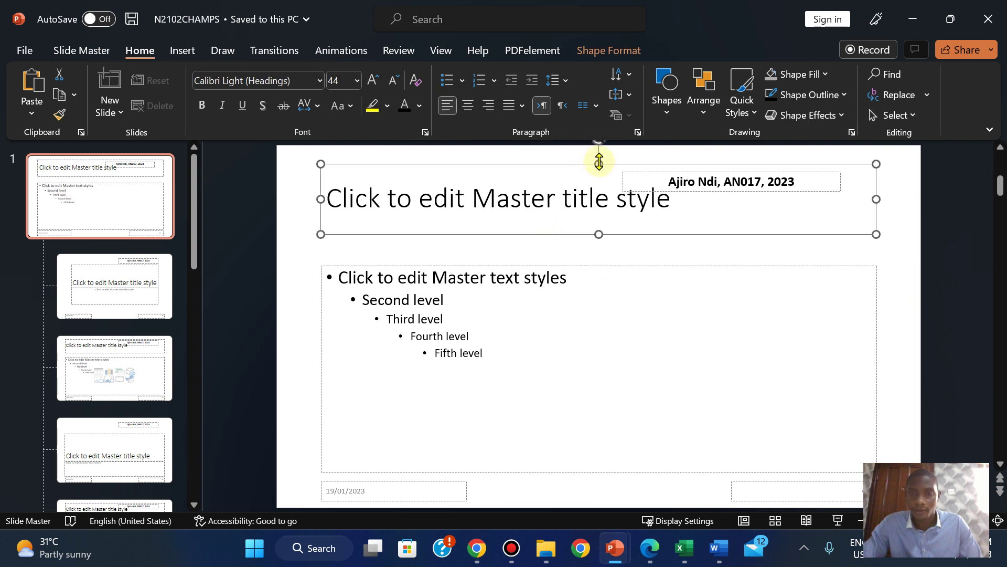
mouse_move(599, 162)
mouse_down()
mouse_move(599, 171)
mouse_move(573, 174)
mouse_move(574, 191)
mouse_up()
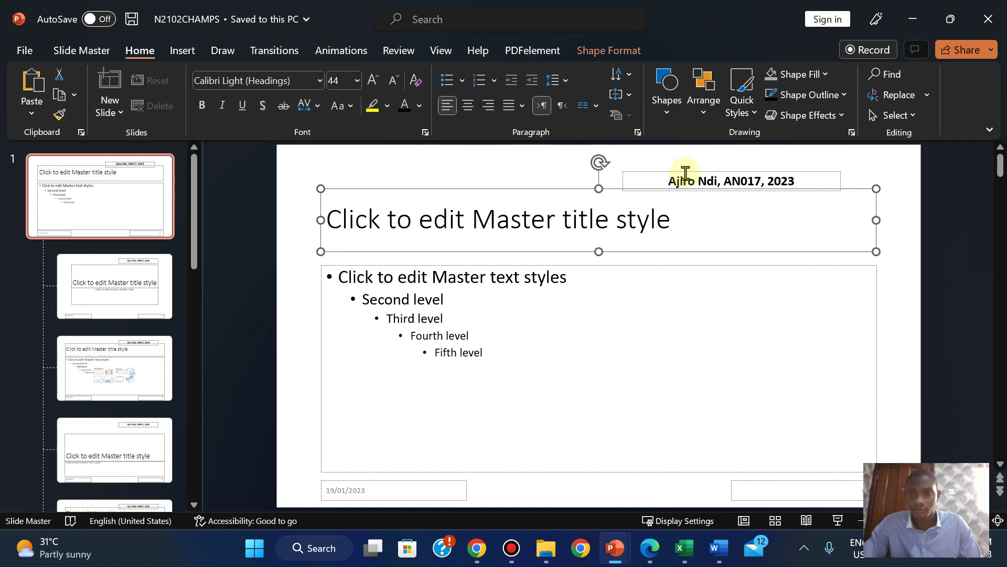
drag(685, 169, 554, 151)
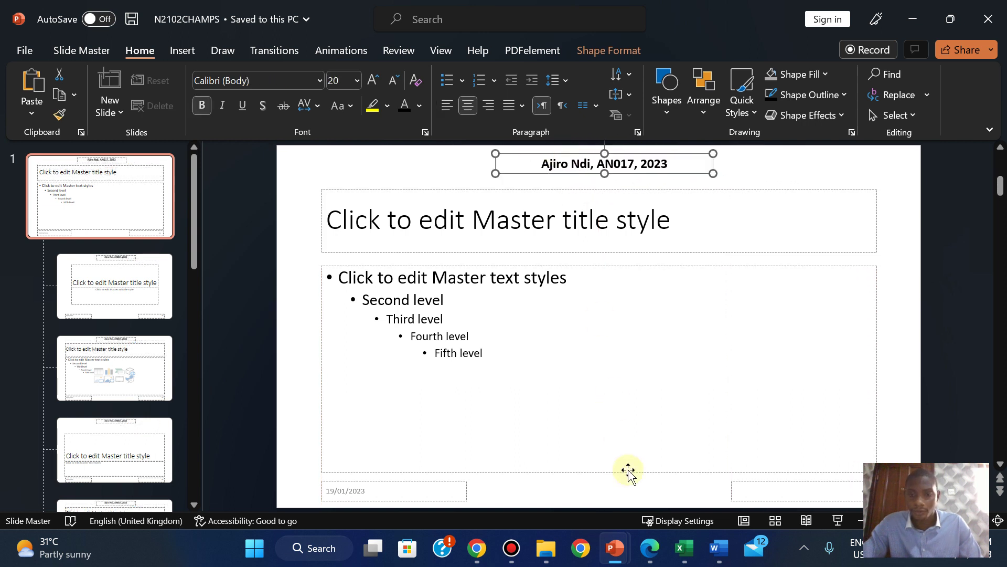
click(649, 548)
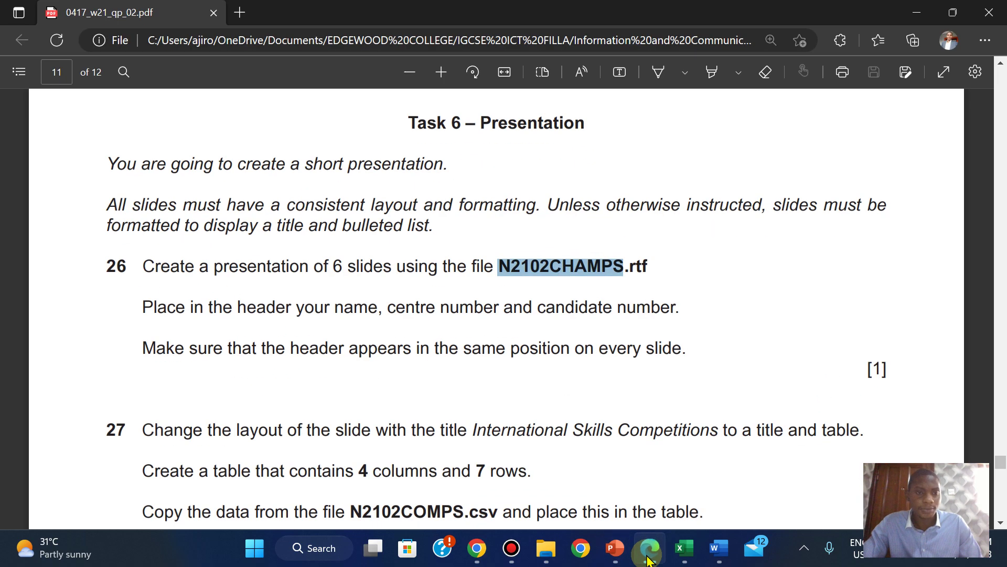
Step: Centre the candidate details box horizontally on the master slide with Align Center
click(649, 557)
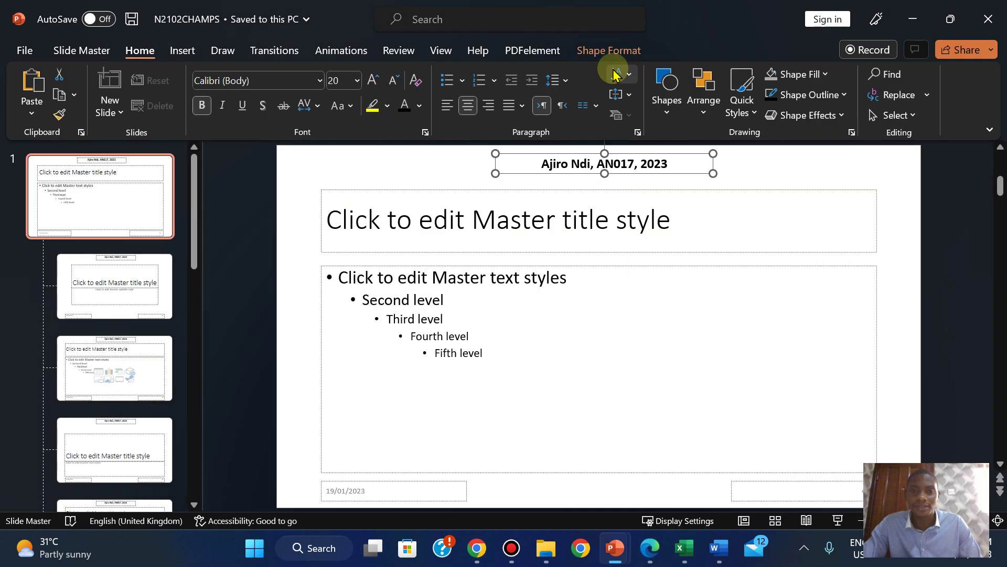
drag(624, 153, 601, 151)
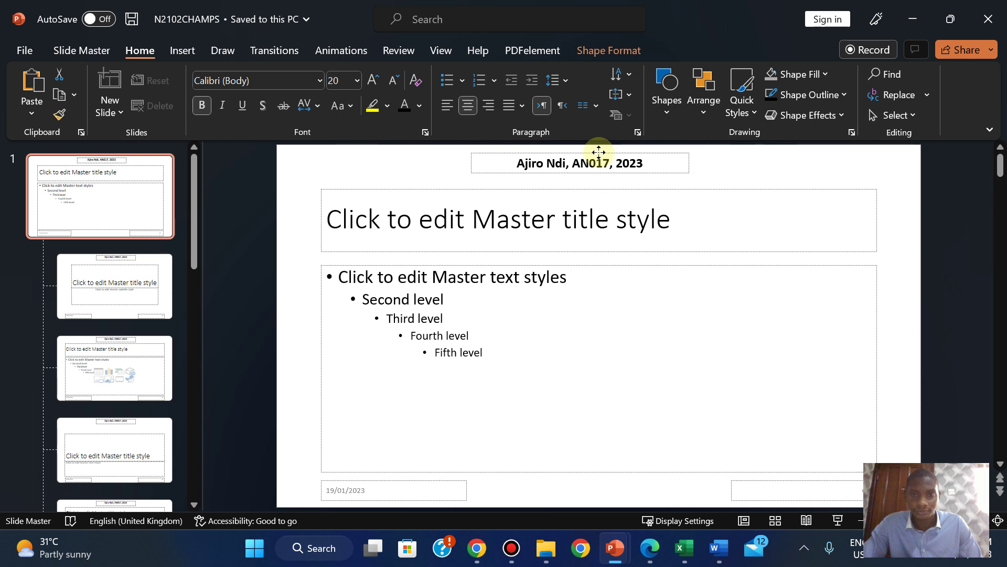
drag(601, 152, 599, 151)
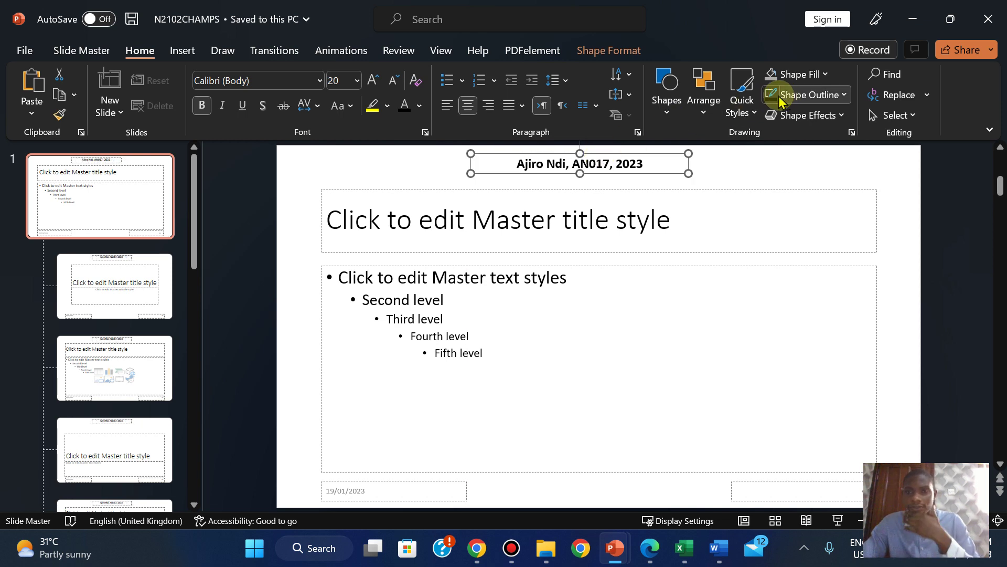
click(619, 52)
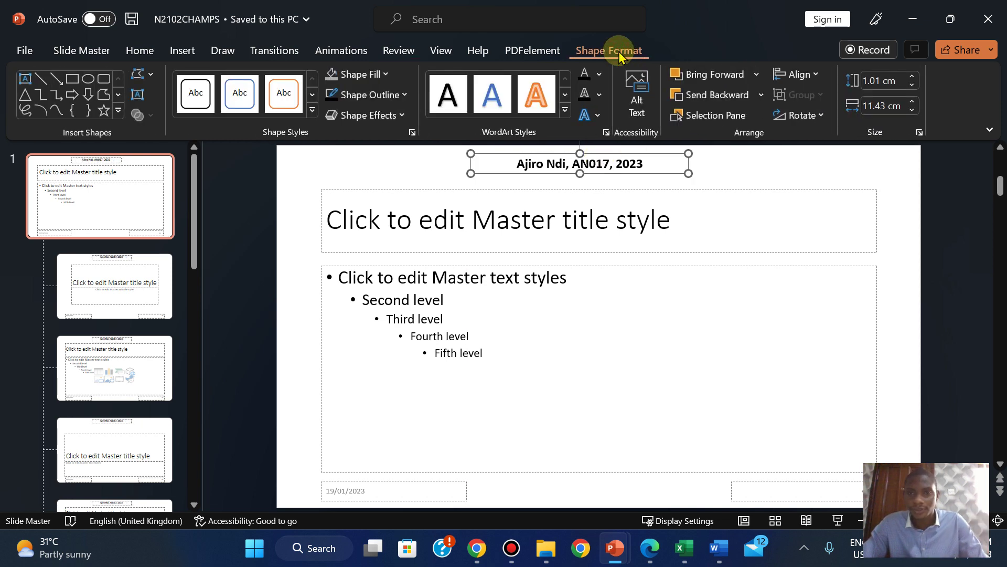
click(803, 78)
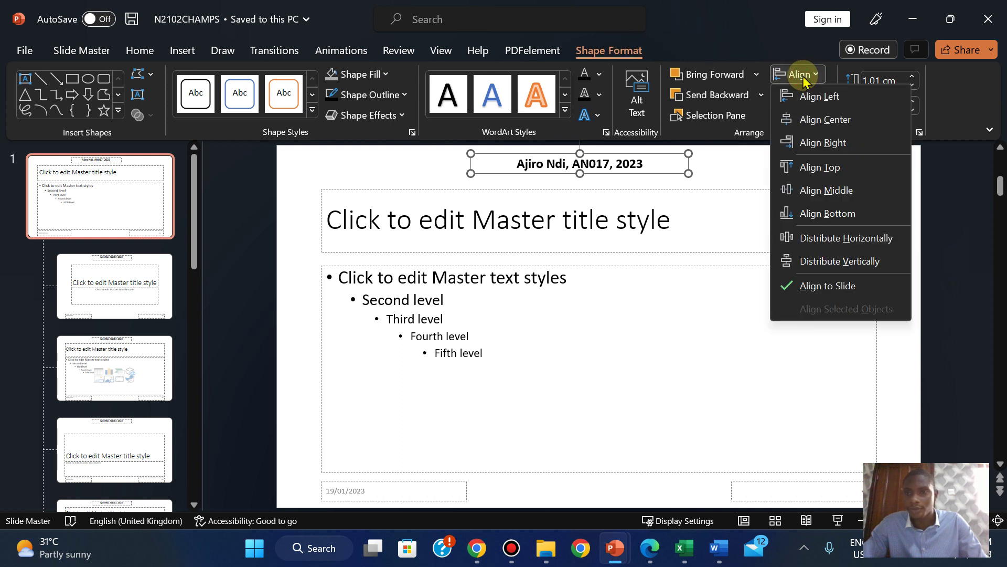
click(829, 131)
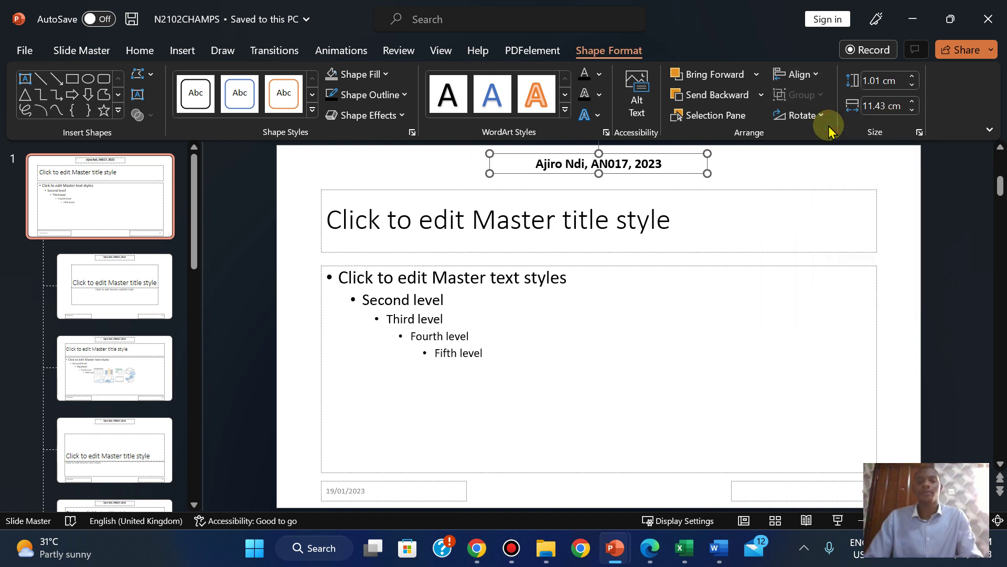
click(721, 162)
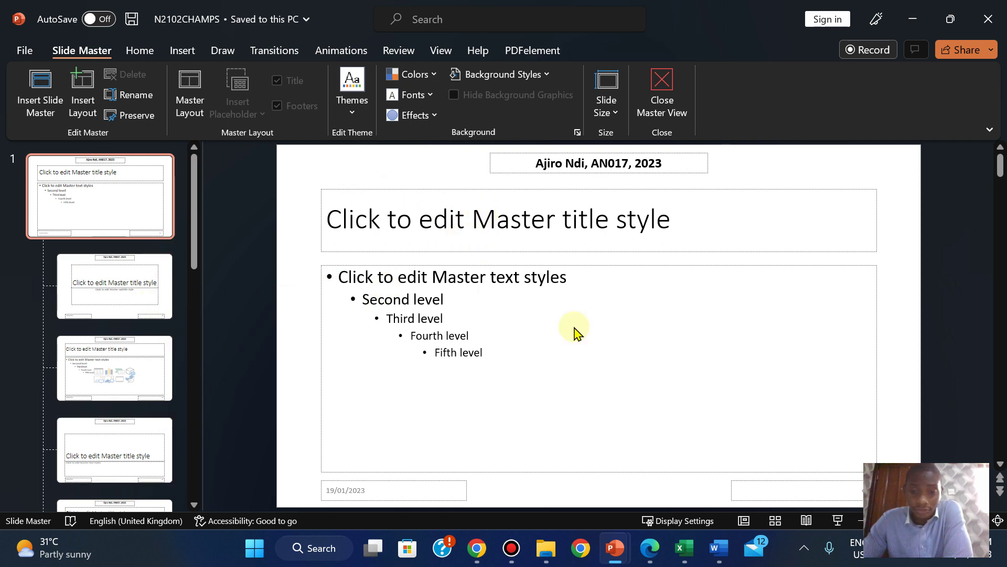
Step: Highlight all of question 26 green in the exam paper, then return to PowerPoint
click(649, 547)
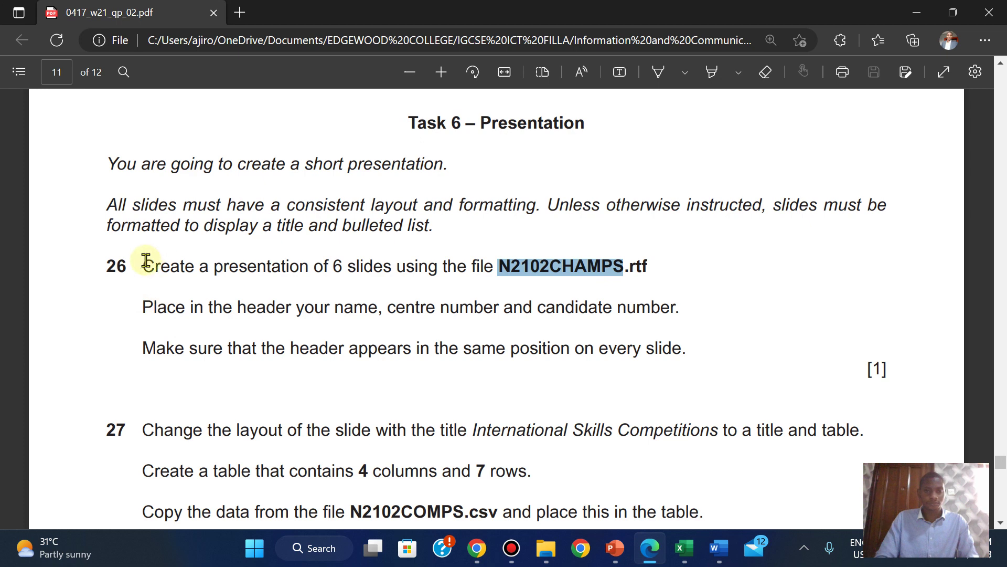
drag(145, 261, 584, 349)
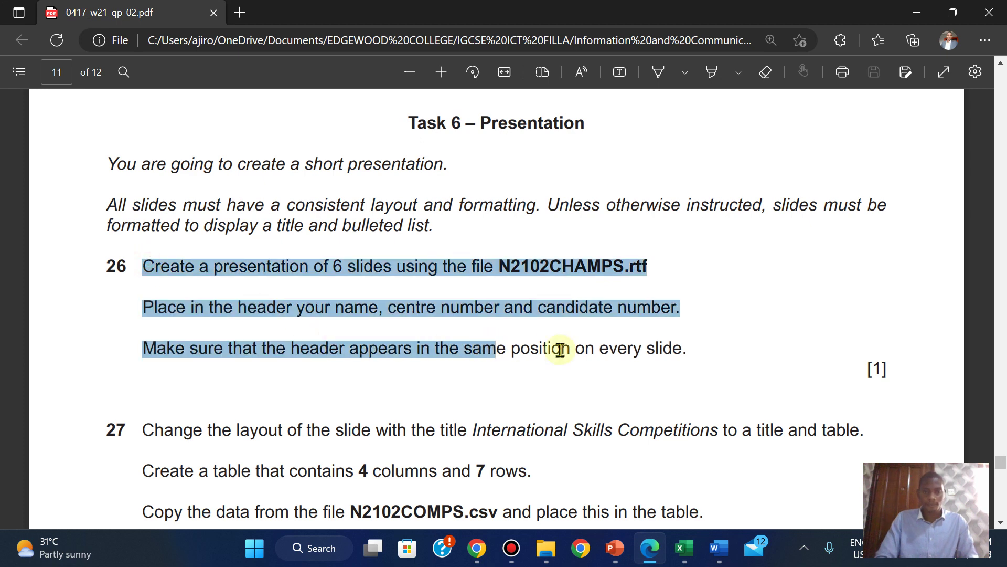
drag(758, 343, 887, 382)
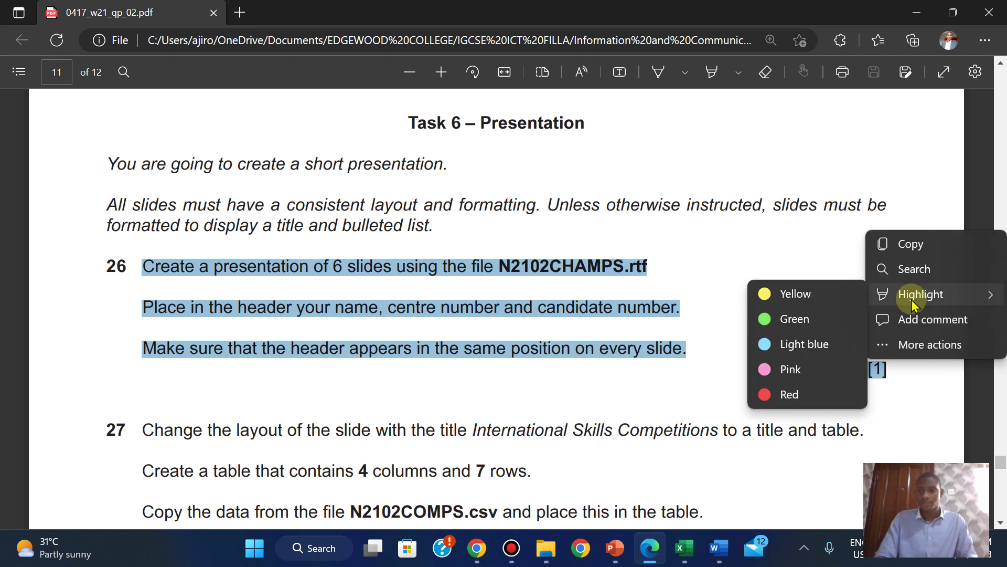
click(791, 319)
mouse_move(615, 548)
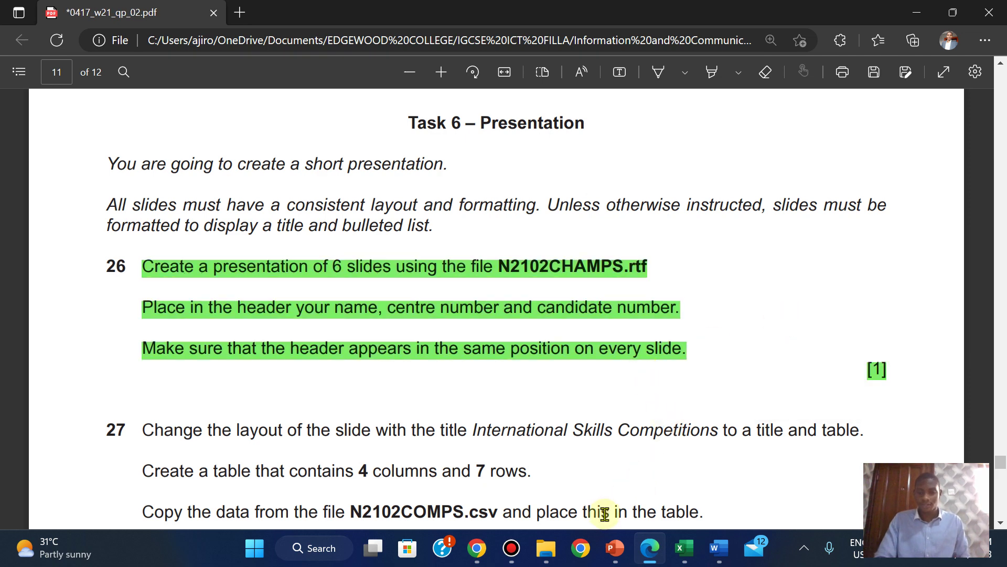
click(669, 488)
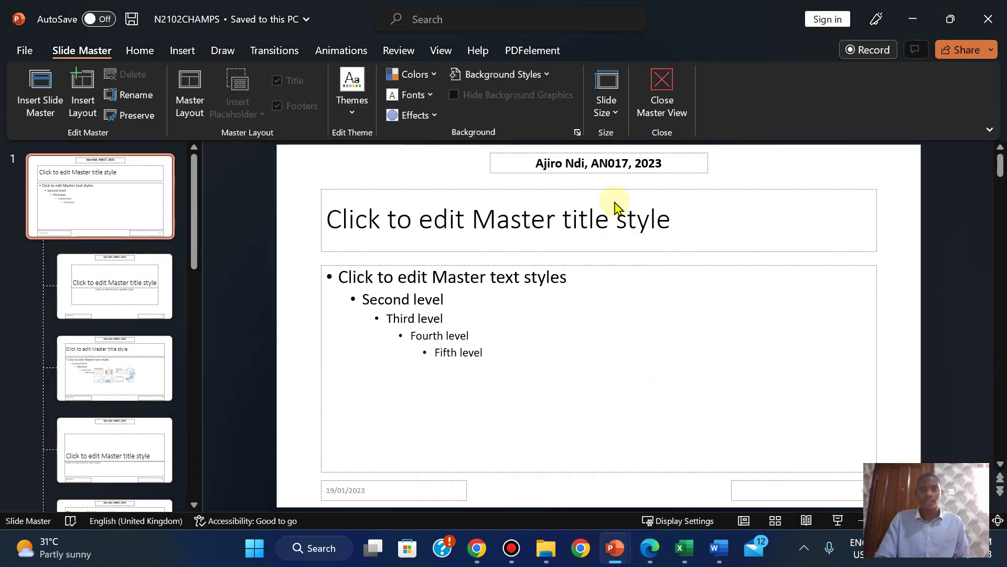
Step: Return PowerPoint to Normal view and scroll the exam PDF to question 27
click(441, 50)
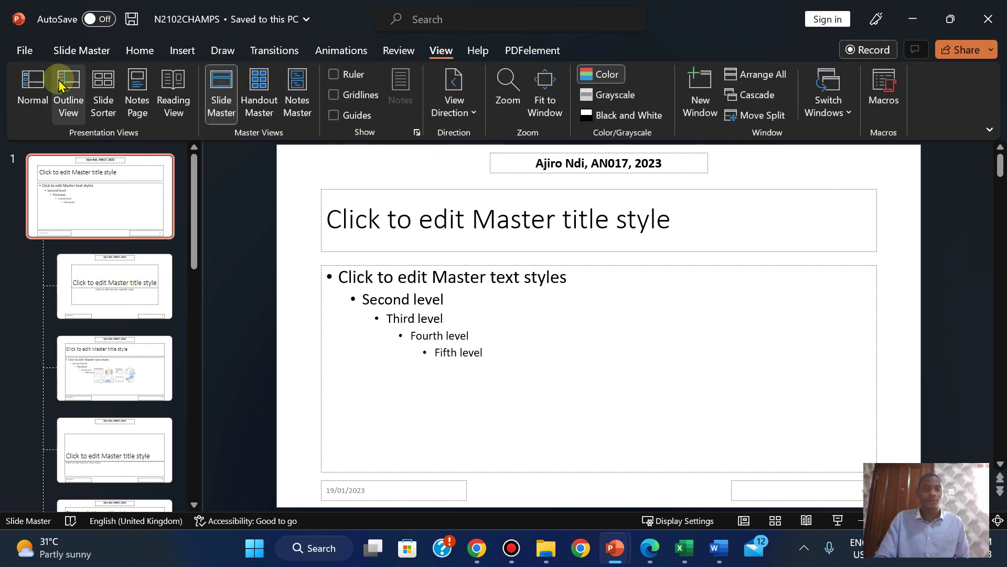
click(33, 86)
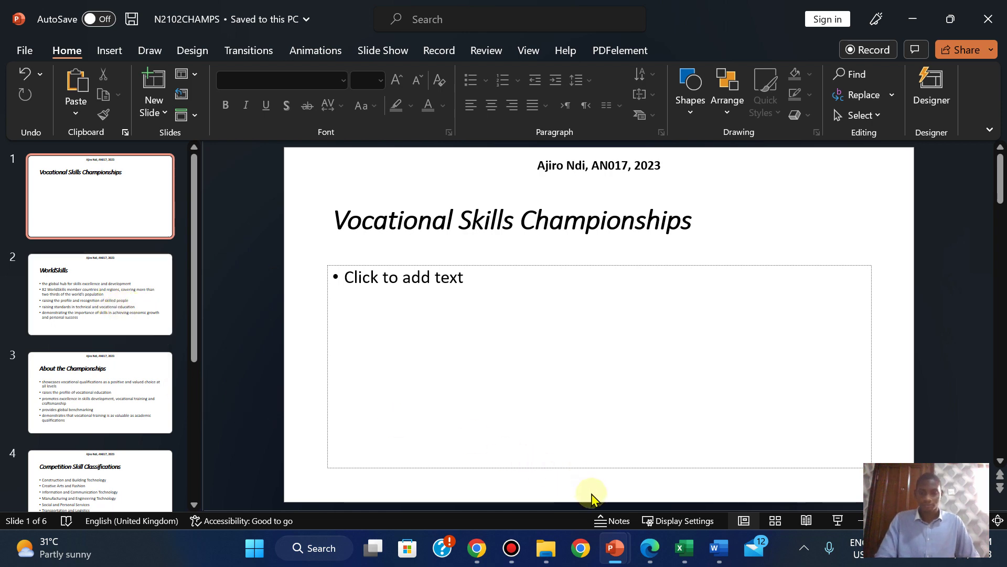
click(649, 547)
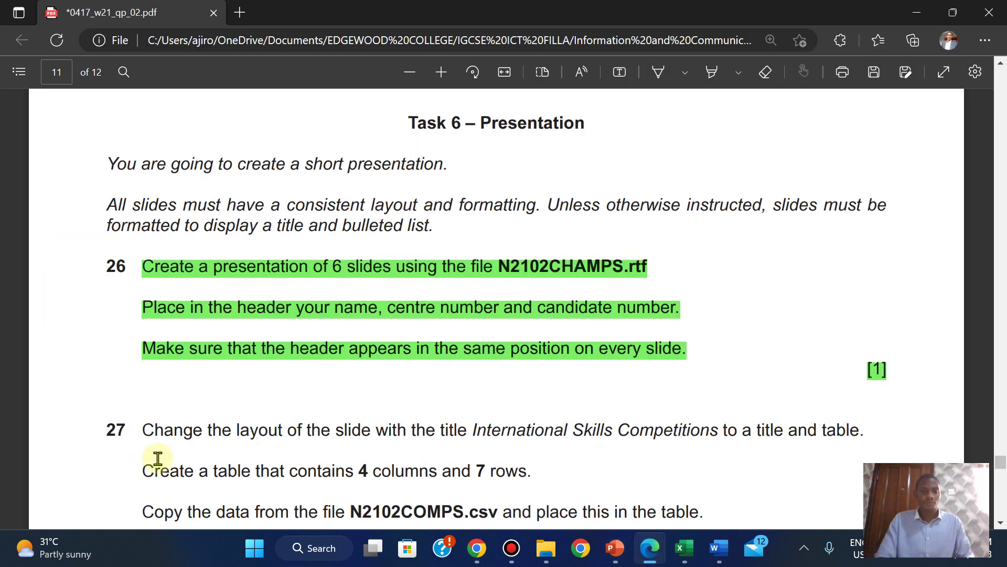
scroll(158, 458, down, 2)
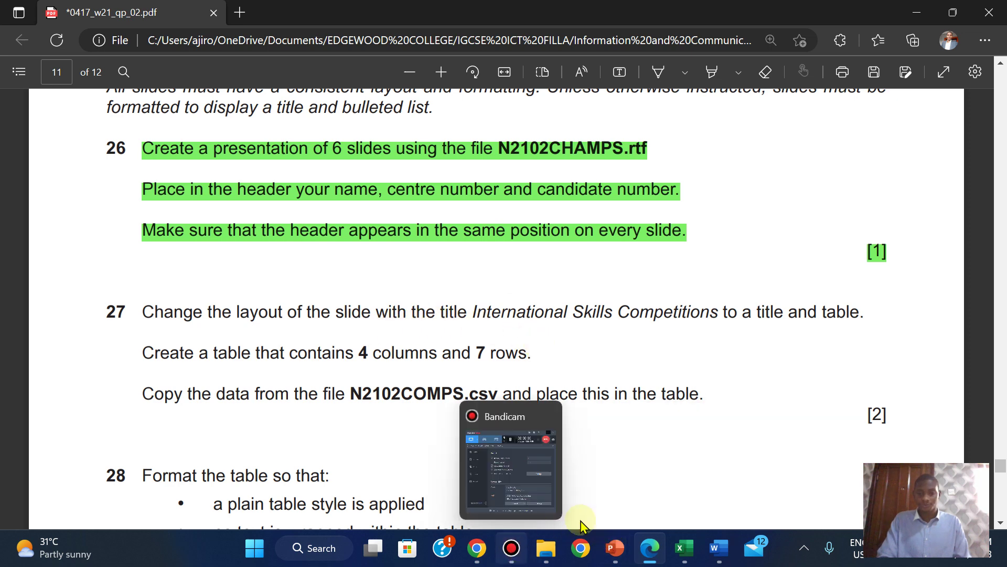
mouse_move(614, 548)
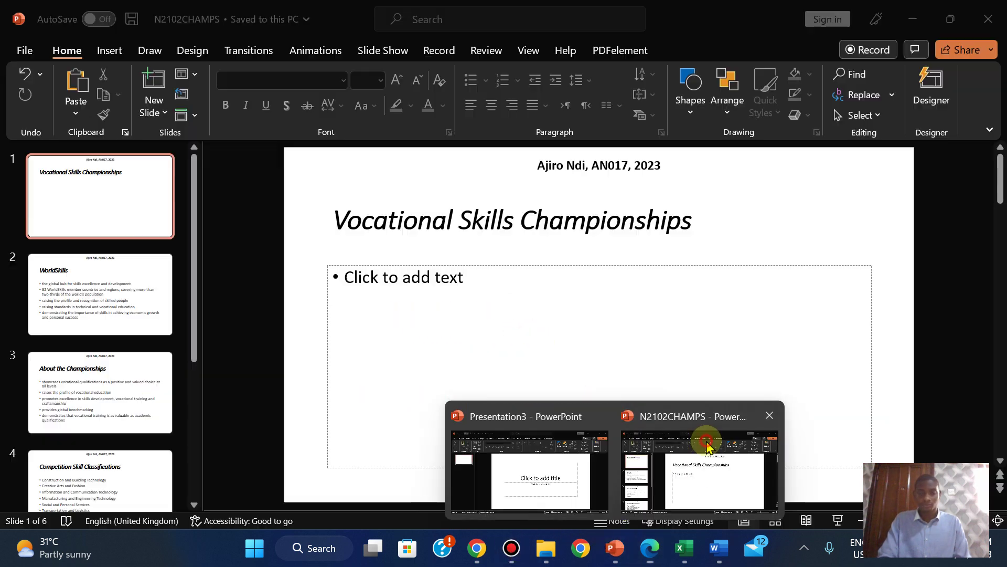
Step: Select slide 6, International Skills Competitions, and recheck the exam instructions
click(701, 462)
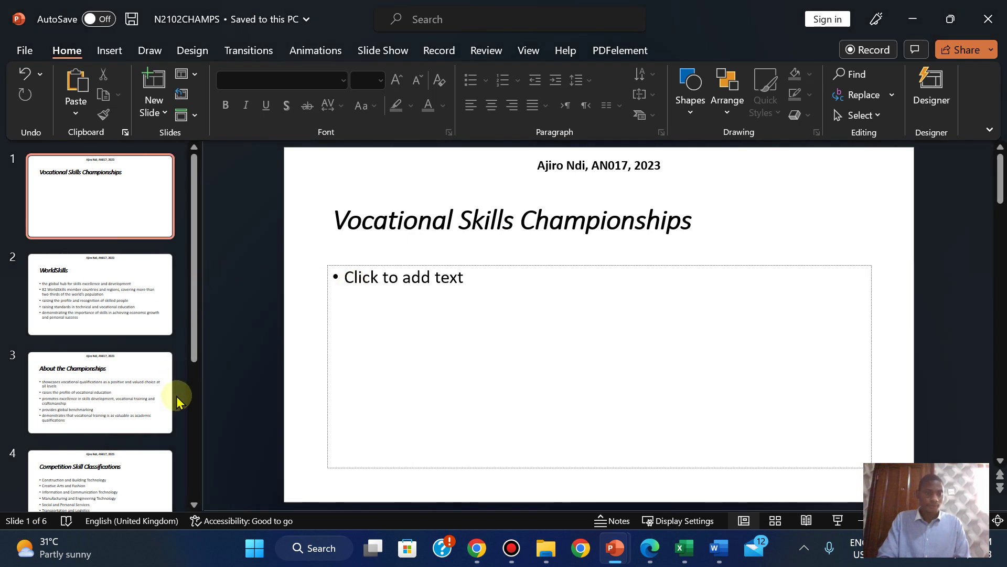
drag(191, 333, 200, 460)
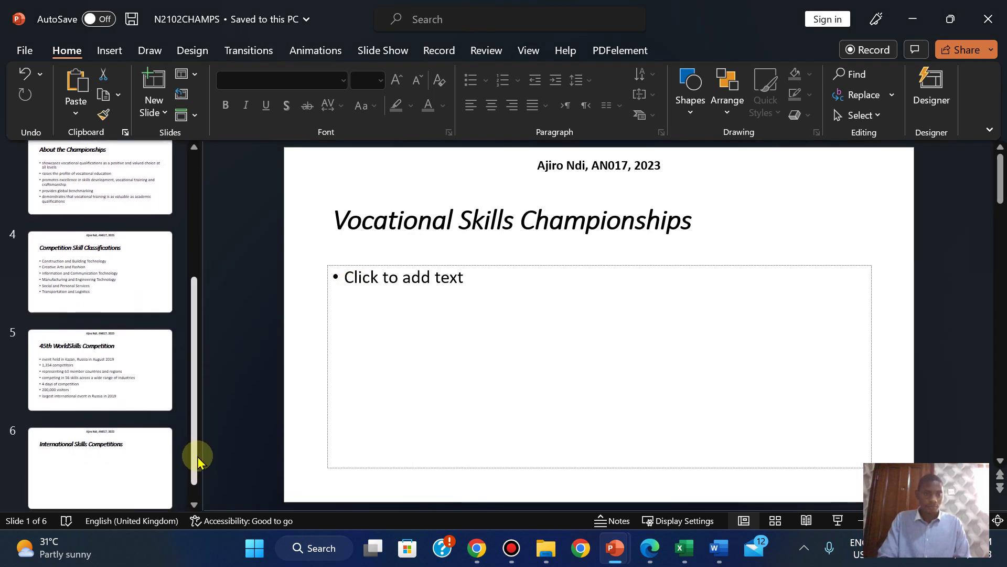
click(128, 448)
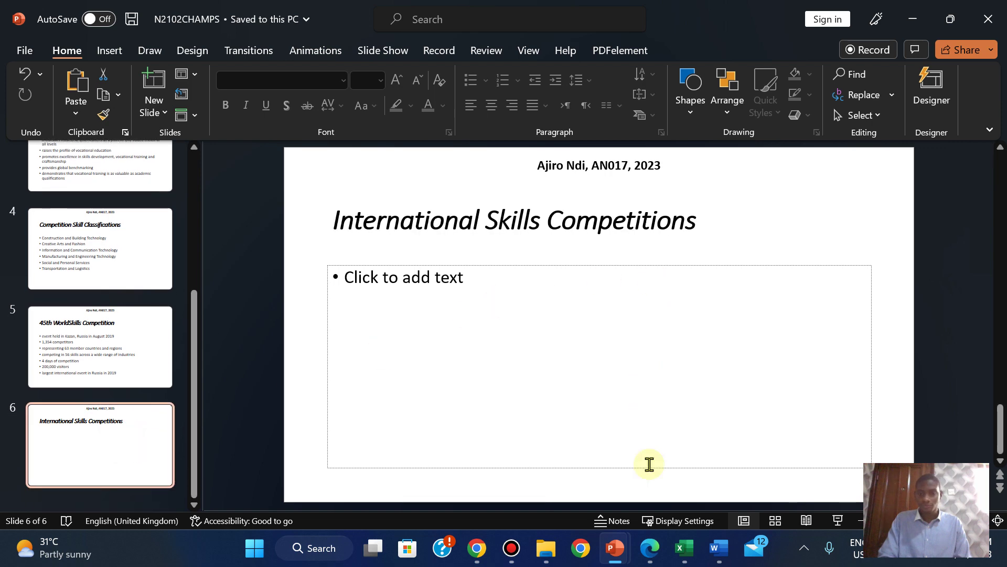
click(653, 549)
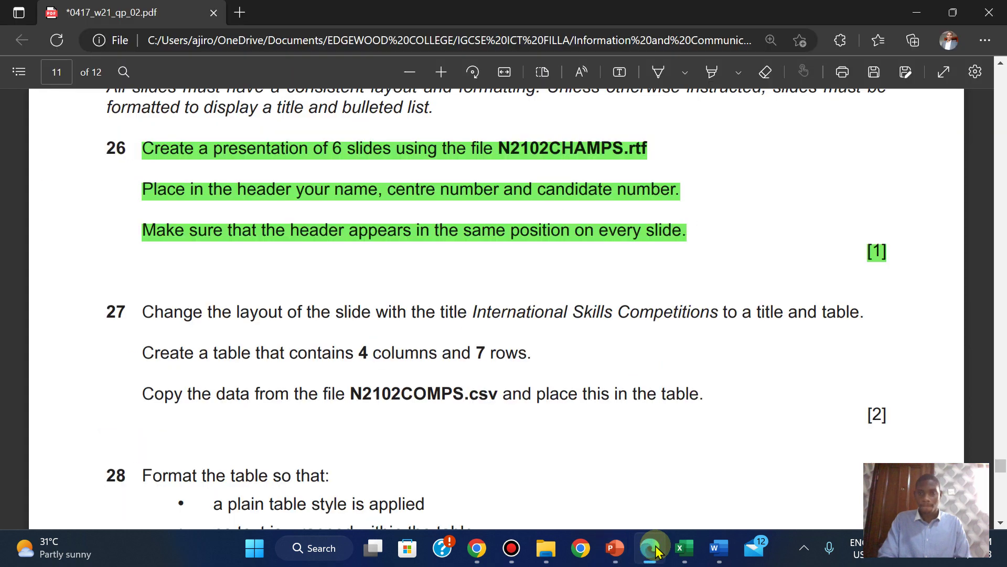
click(655, 550)
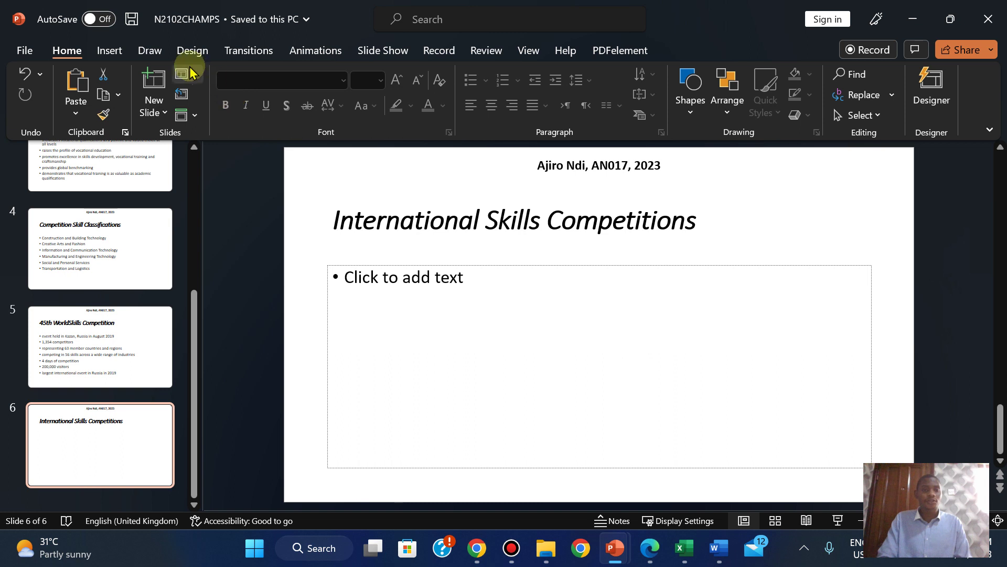
Step: Apply the Title and Content layout to slide 6 and close the Designer pane
click(195, 76)
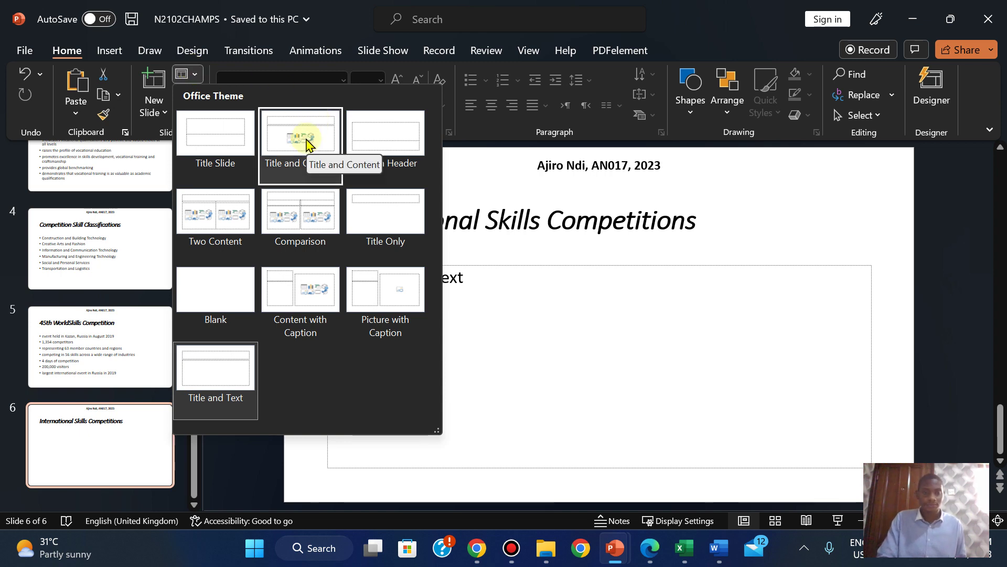
click(308, 140)
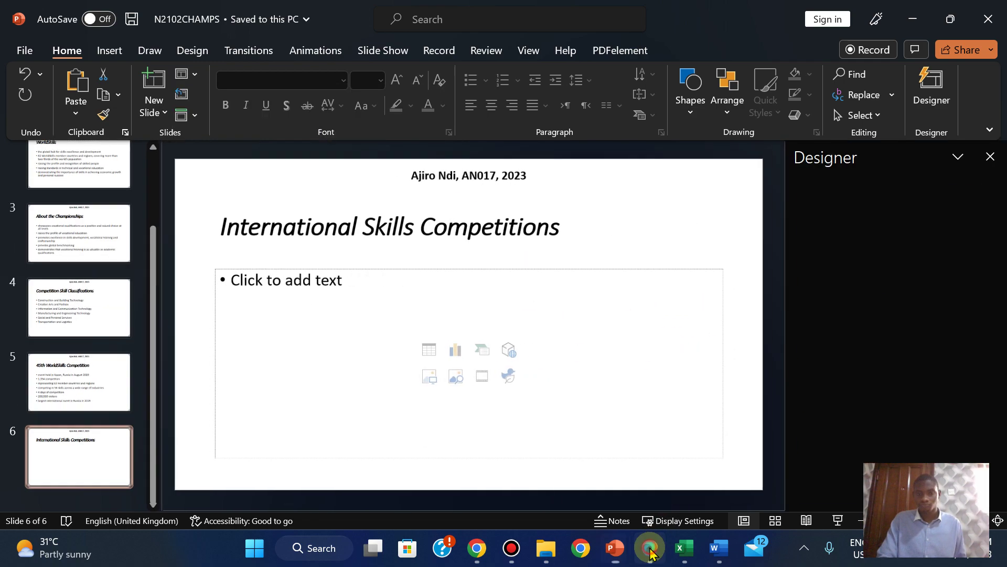
click(651, 551)
click(651, 551)
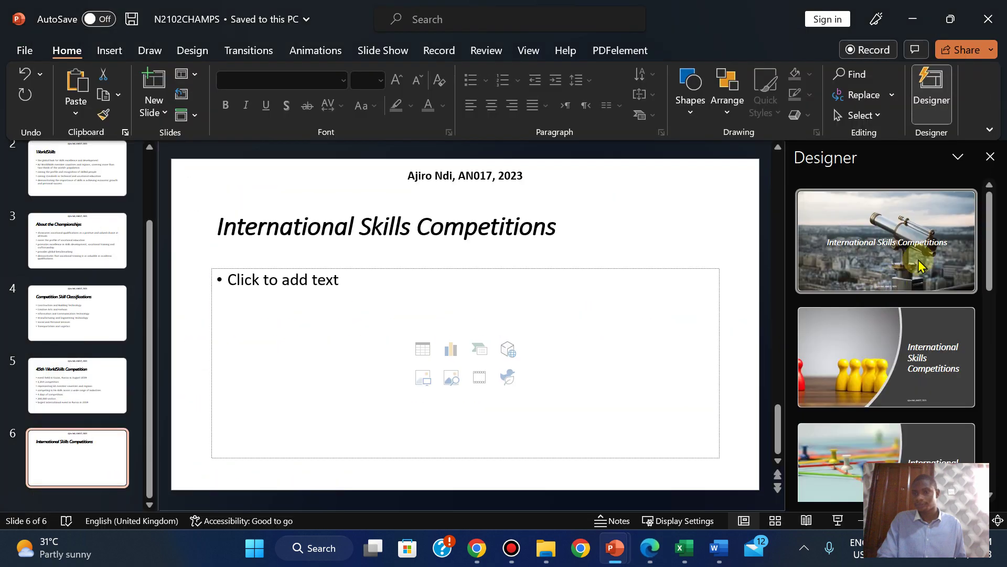
click(989, 151)
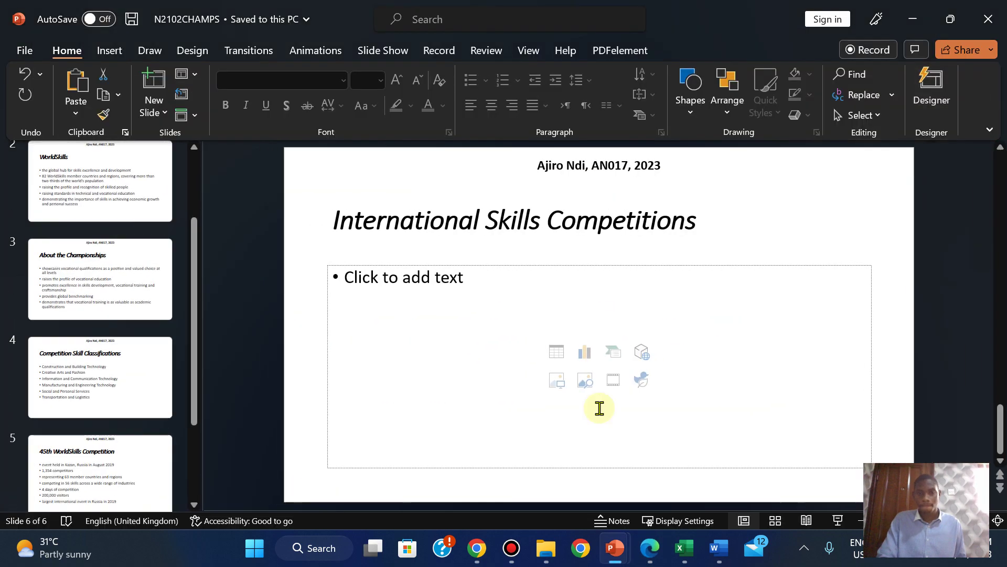
click(651, 551)
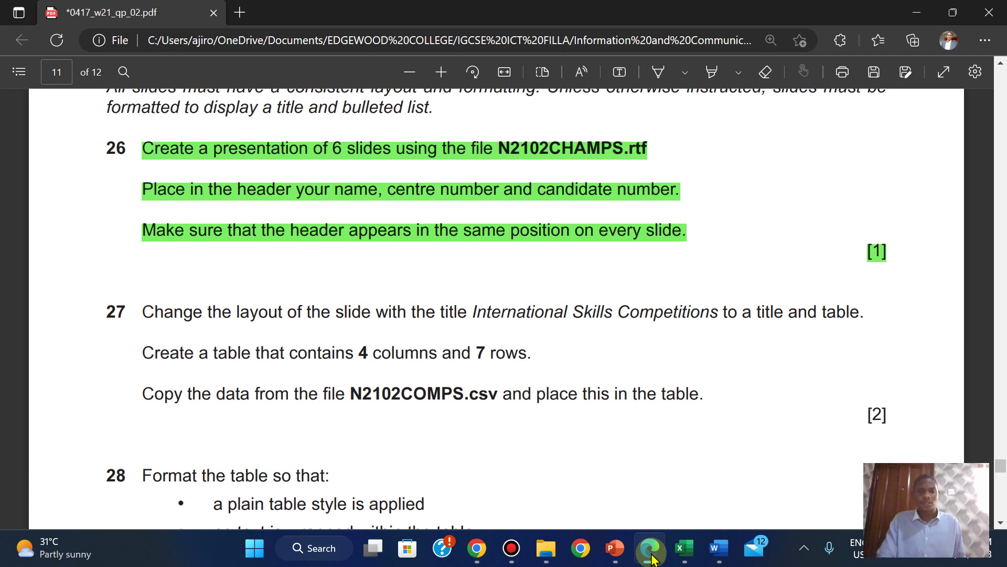
Step: Insert a 4-column, 7-row table into slide 6's content placeholder
click(650, 551)
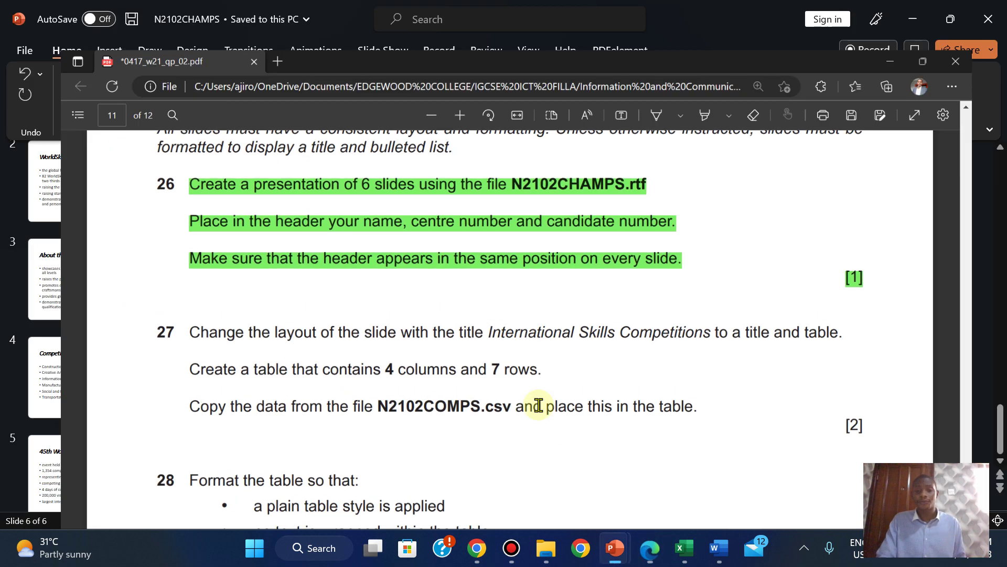
click(556, 352)
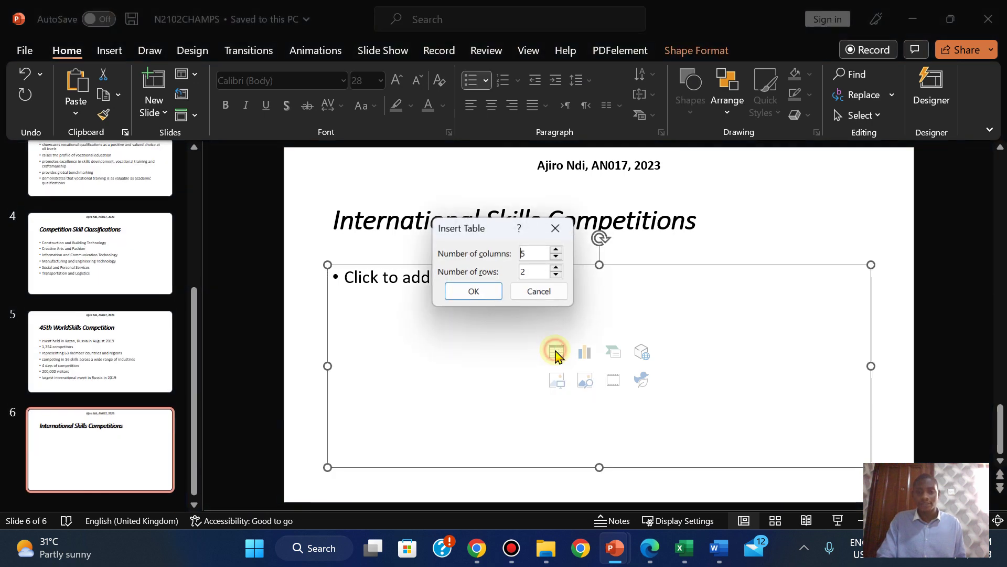
click(559, 256)
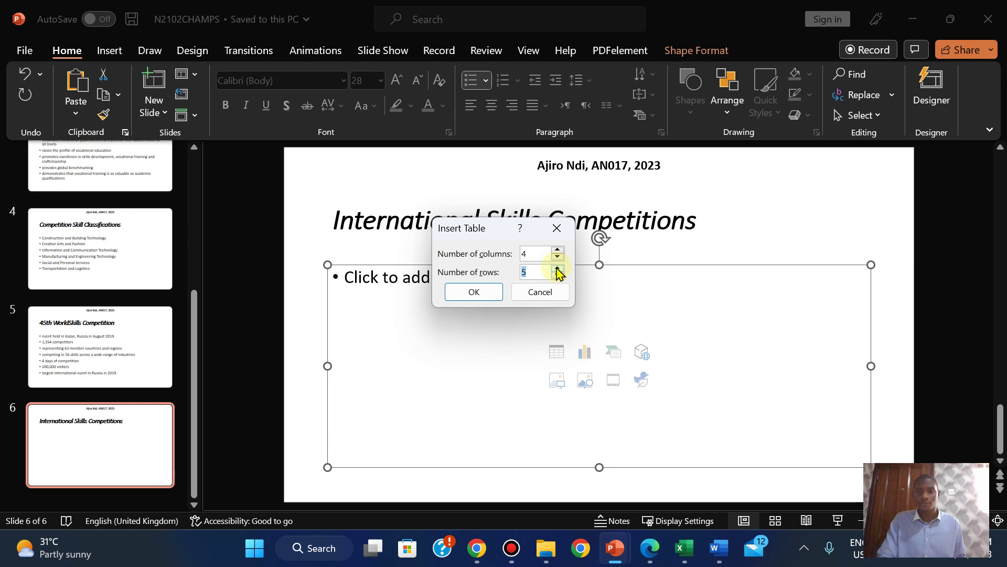
click(651, 548)
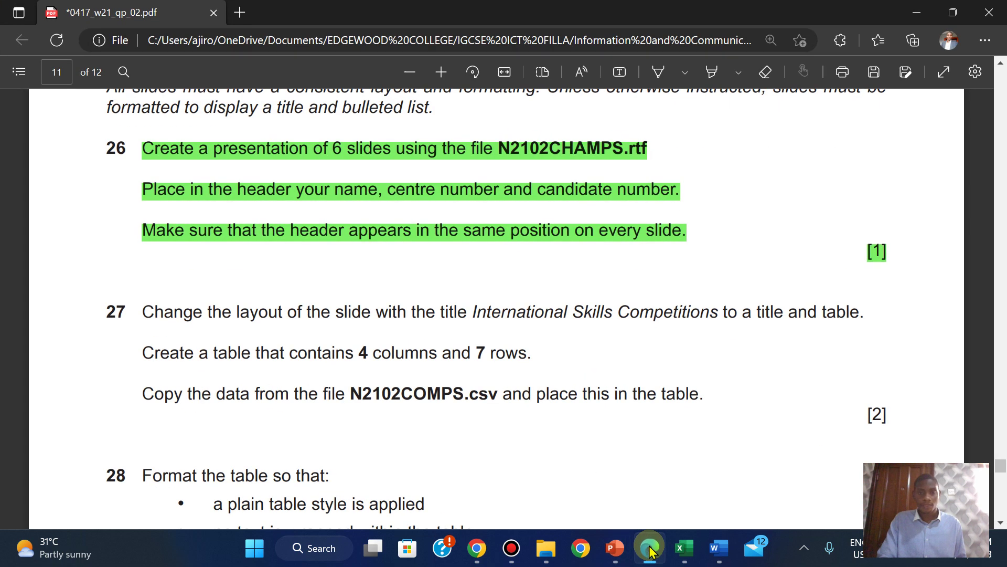
click(650, 548)
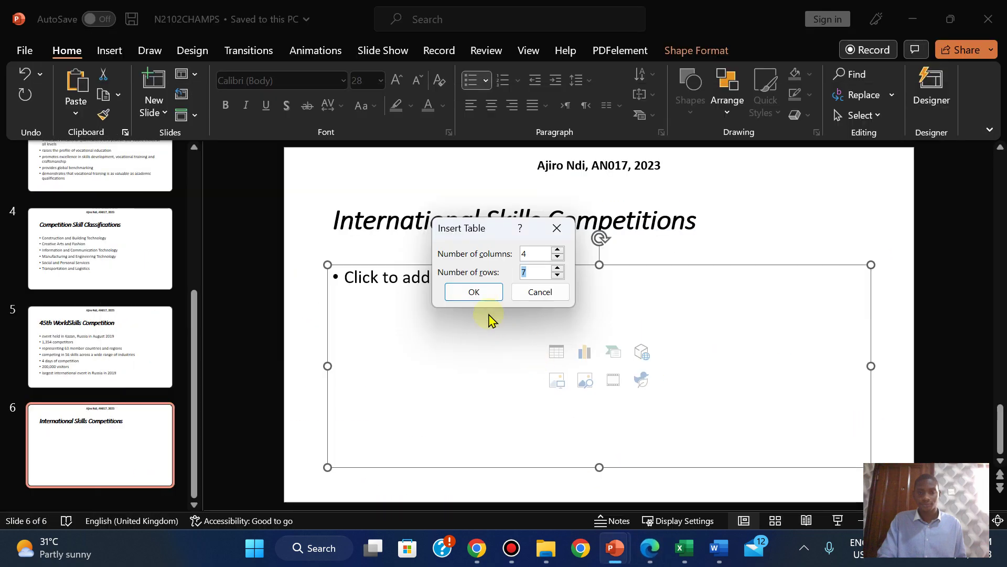
click(476, 290)
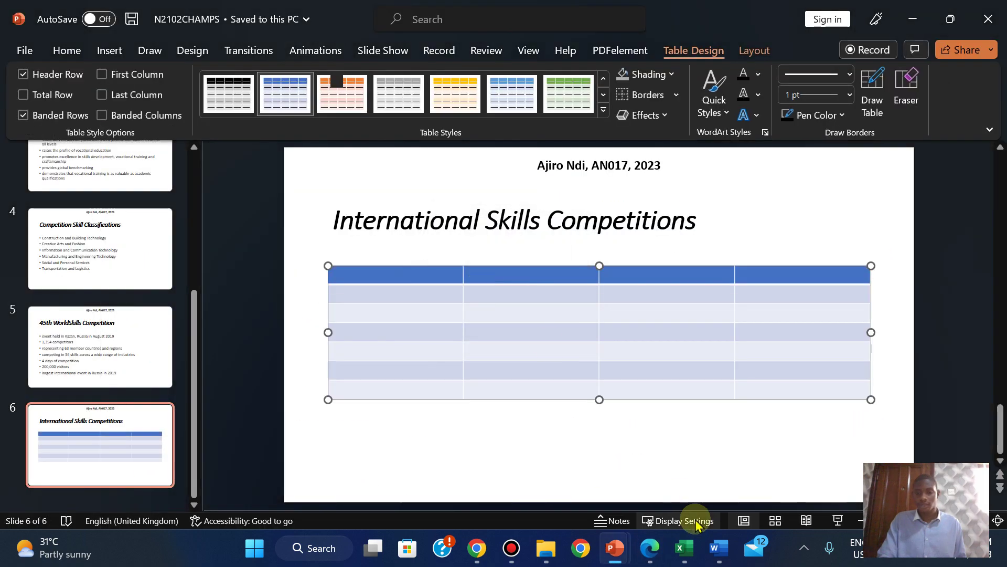
Step: Open N2102COMPS.csv from the source files folder in Excel
click(650, 548)
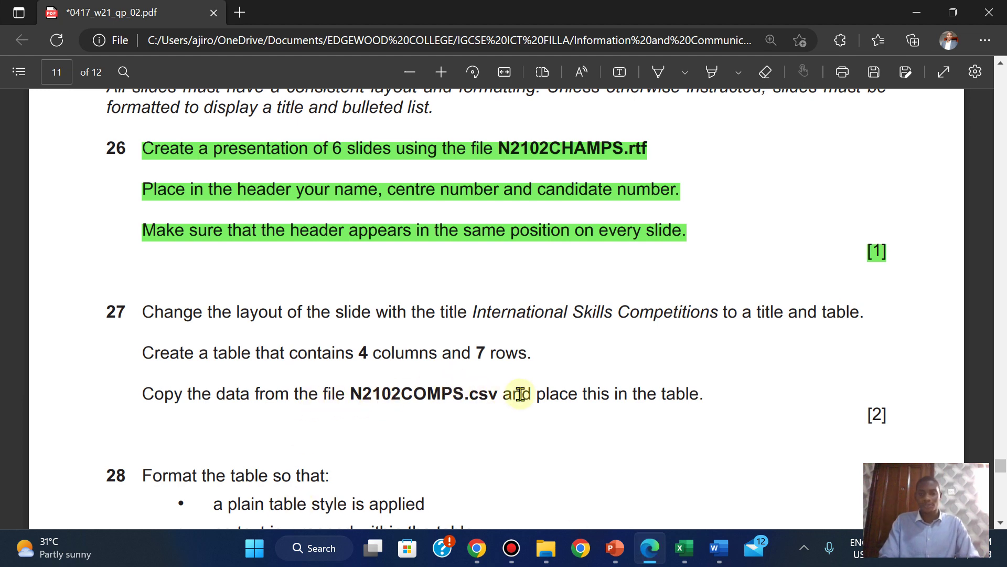
click(537, 551)
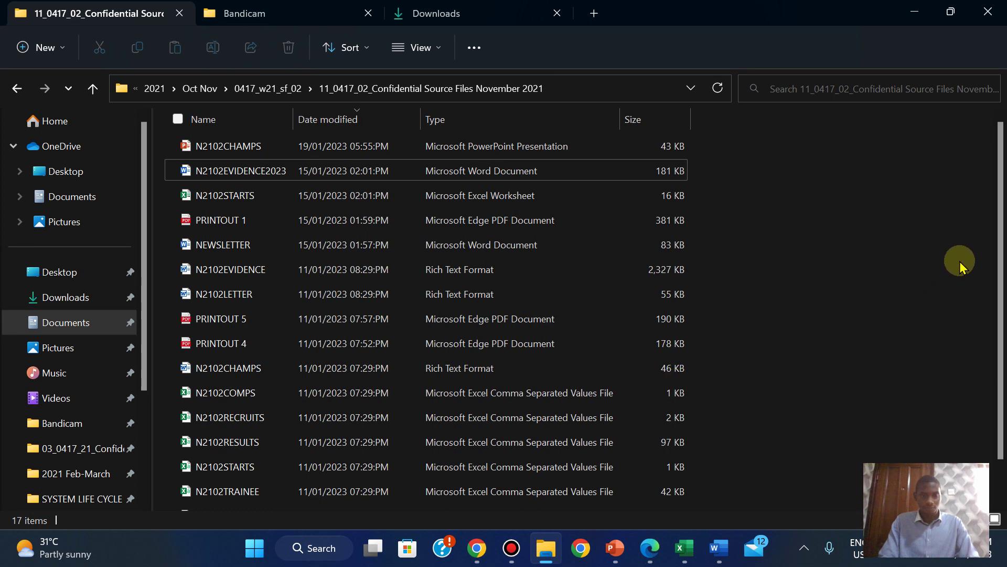
drag(1002, 283, 1002, 343)
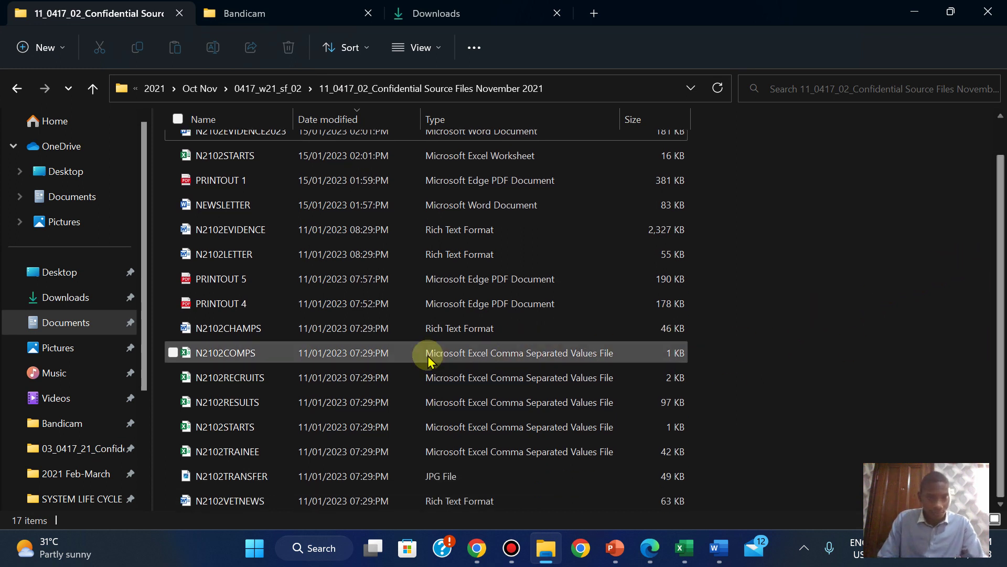
click(335, 359)
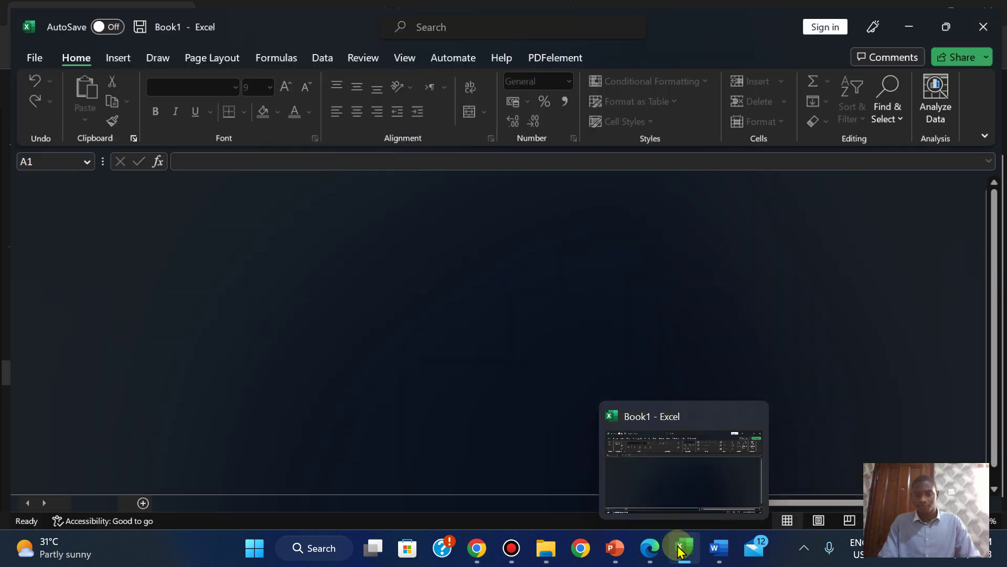
click(683, 548)
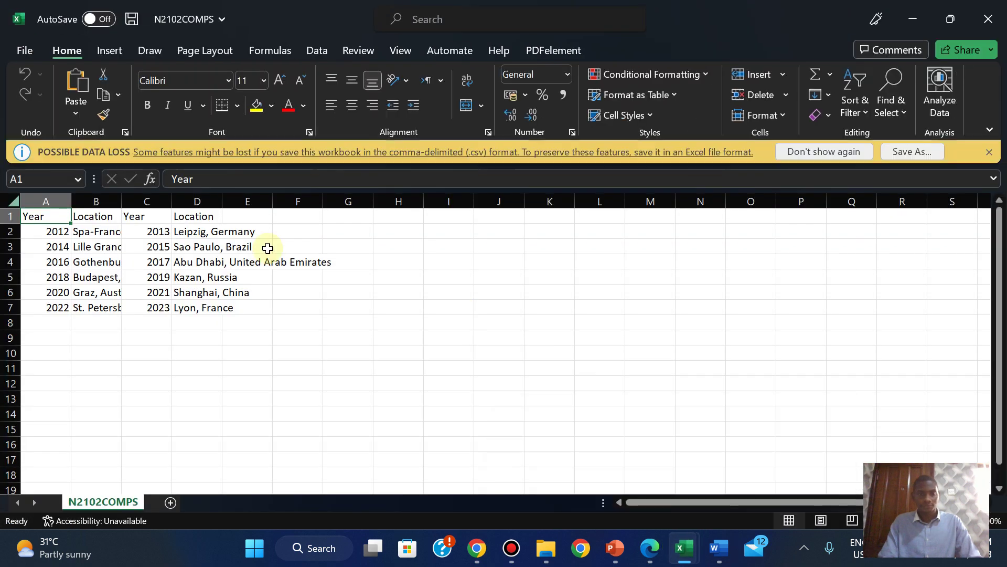
Step: AutoFit columns A, B, C and D to their Year and Location contents
double_click(70, 200)
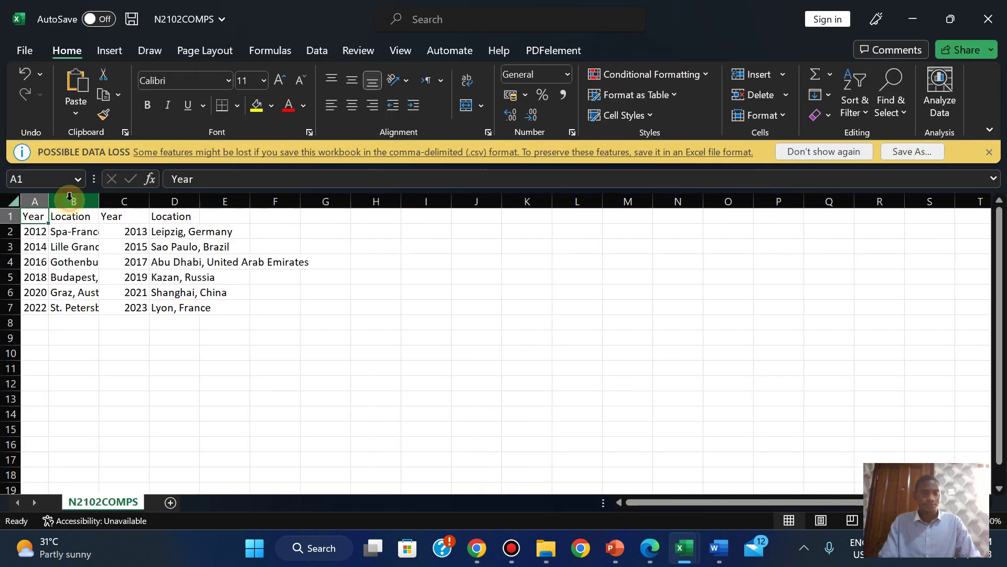
double_click(101, 196)
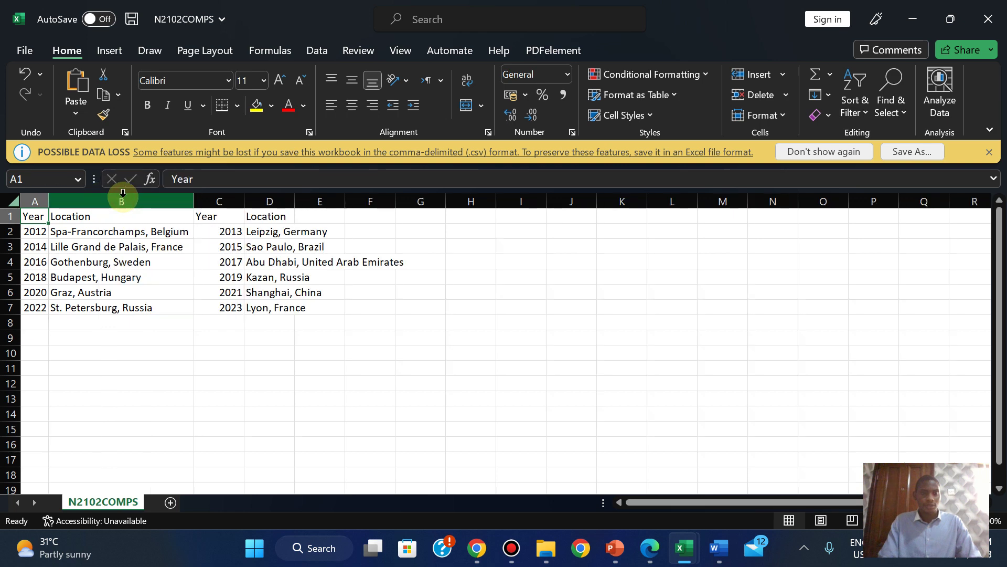
double_click(249, 200)
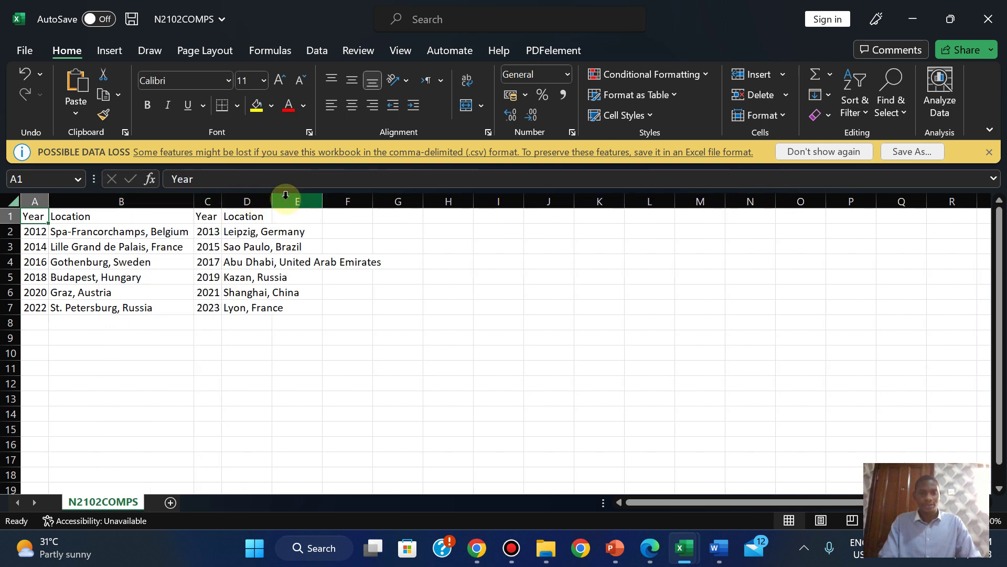
double_click(271, 199)
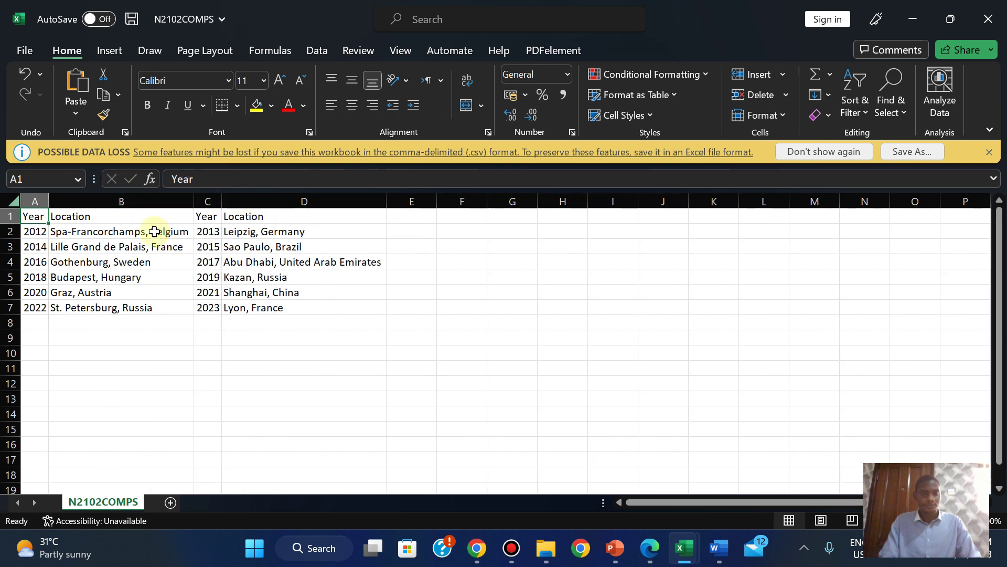
Step: Copy the competitions data range A1:D7
click(650, 549)
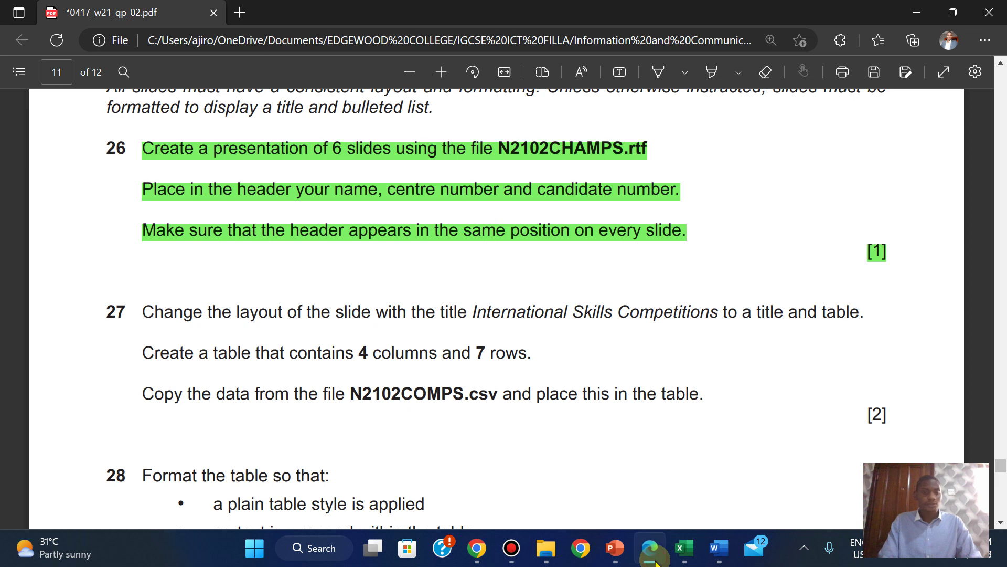
click(650, 551)
drag(36, 215, 326, 303)
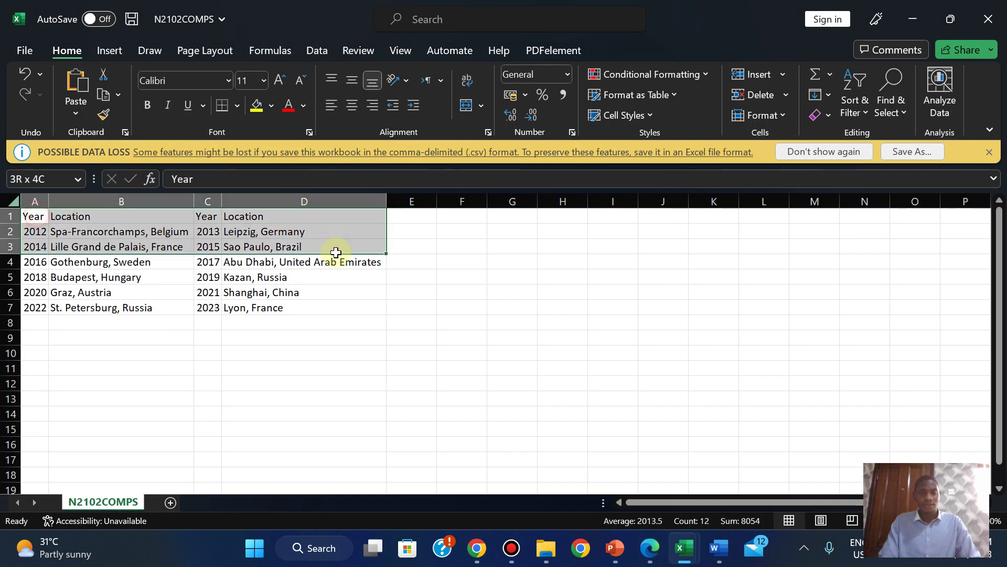
key(ctrl+c)
right_click(325, 303)
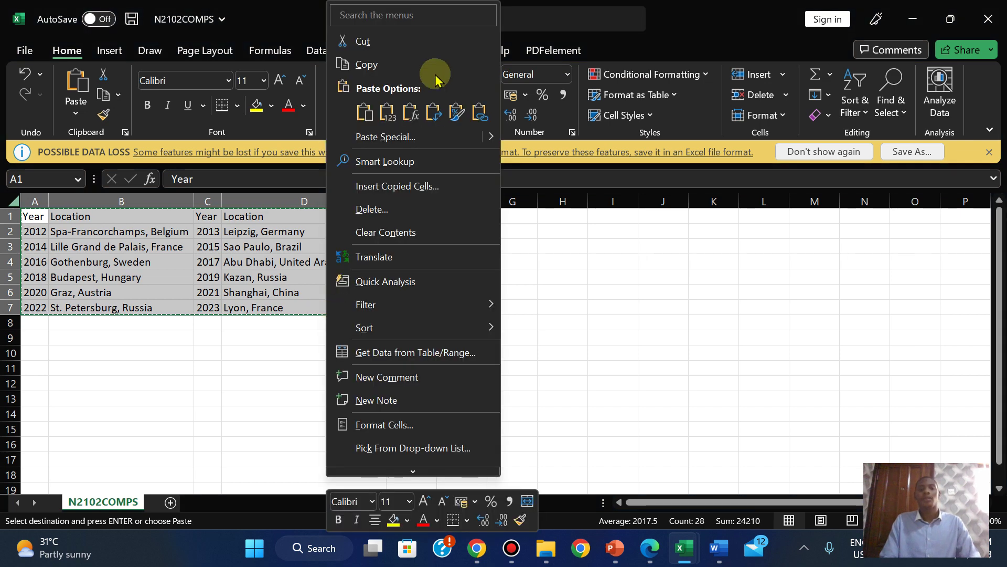
click(387, 65)
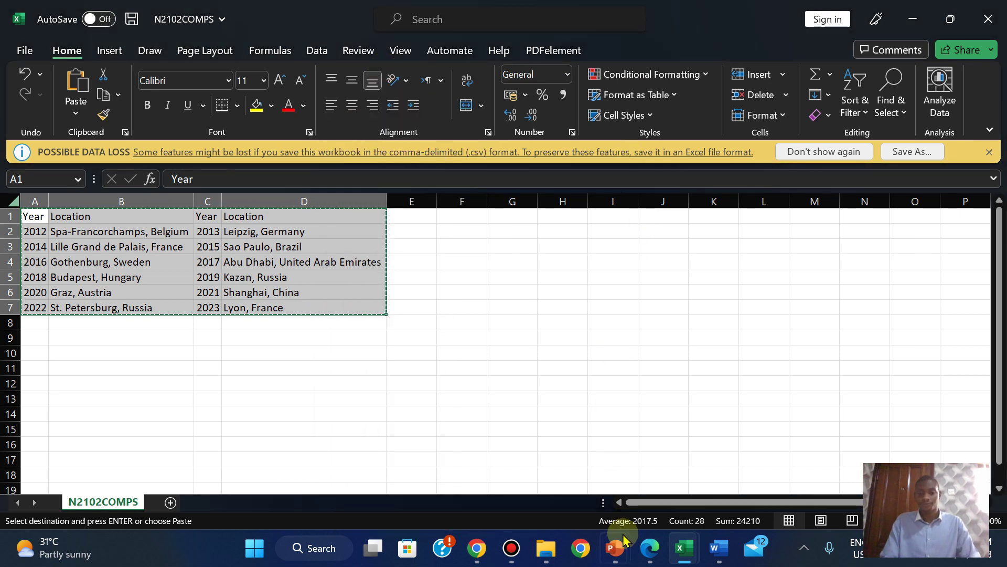
Step: Paste the copied Excel competitions data into all cells of the slide 6 table
mouse_move(615, 548)
click(705, 475)
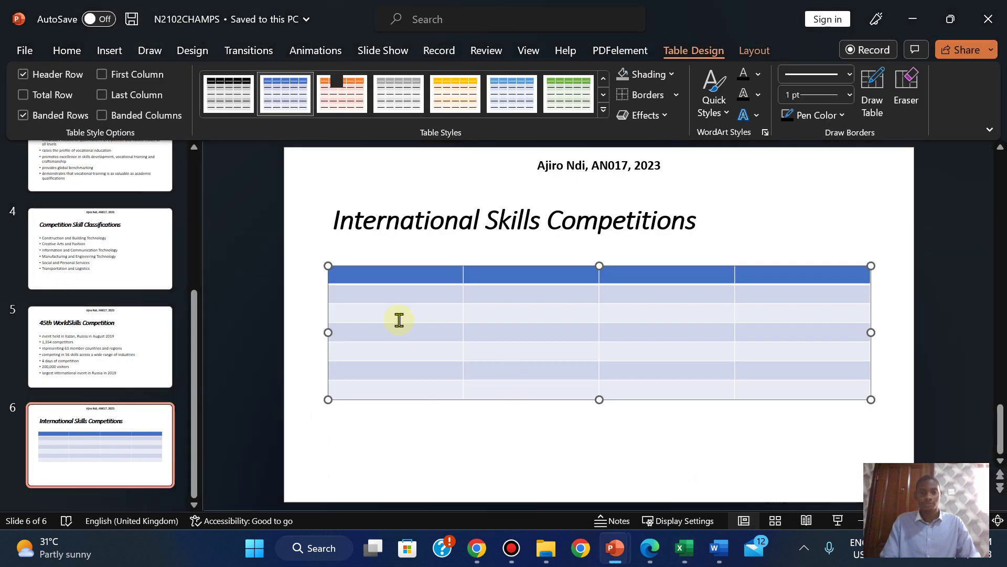
drag(364, 274, 808, 386)
key(ctrl+v)
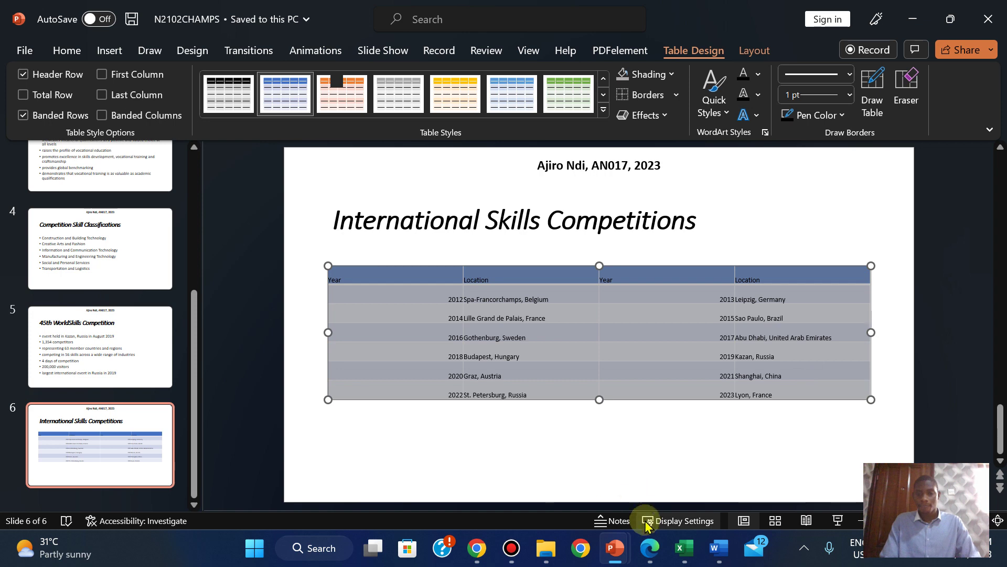
click(726, 477)
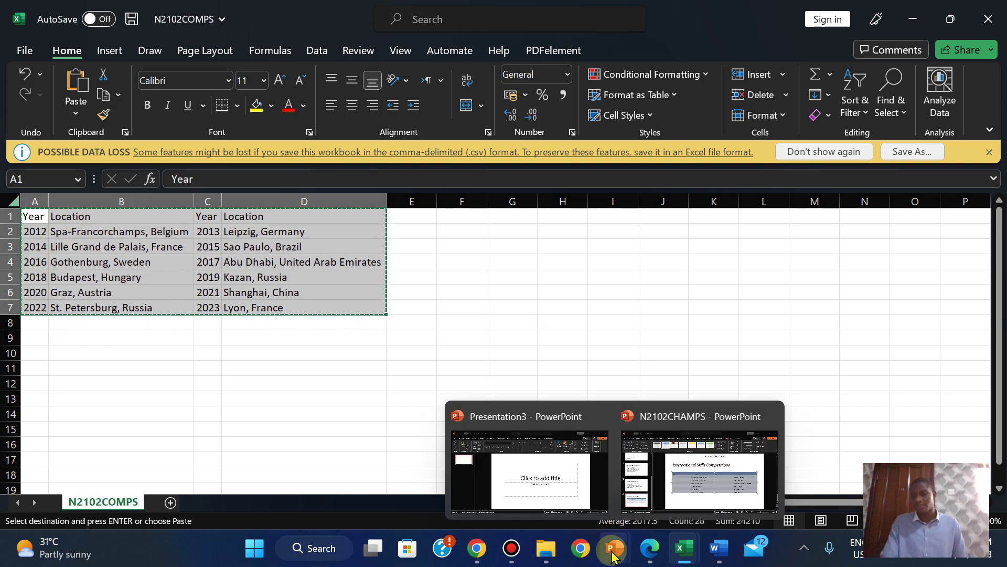
click(724, 462)
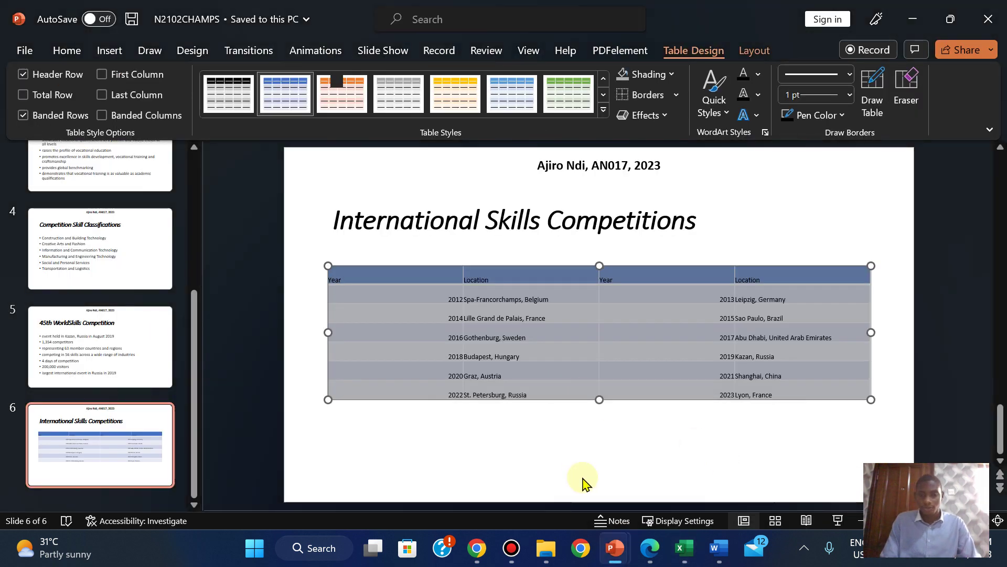
Step: Highlight question 27 in the exam PDF and scroll on to question 28
click(649, 548)
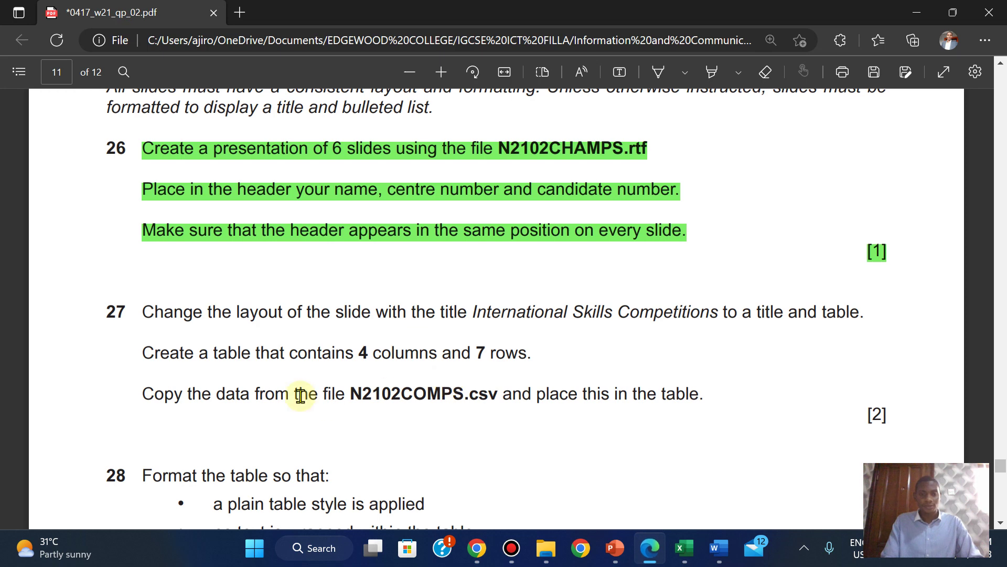
mouse_move(142, 314)
mouse_down()
mouse_move(486, 367)
mouse_move(895, 410)
mouse_up()
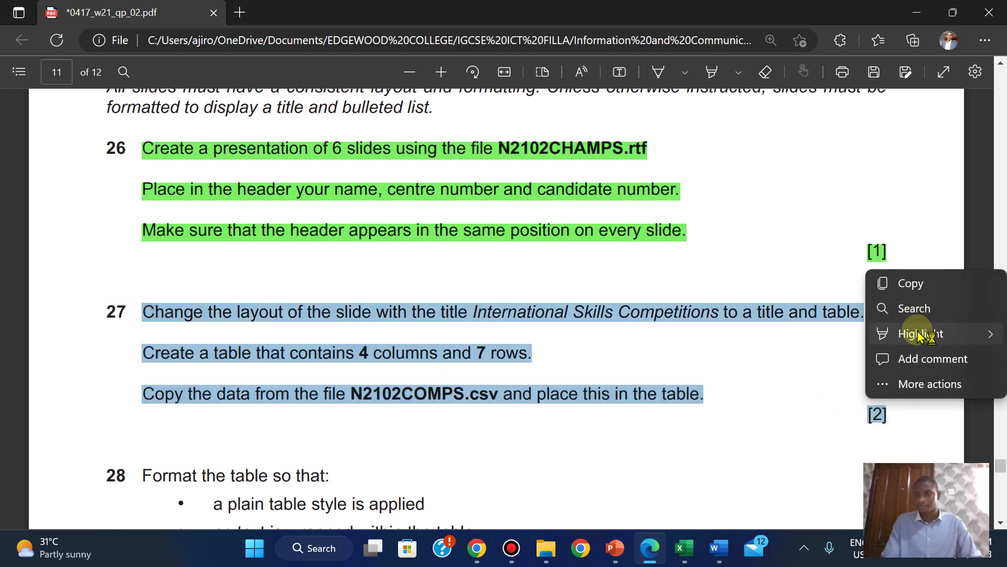
mouse_move(921, 334)
click(779, 359)
scroll(778, 369, down, 1)
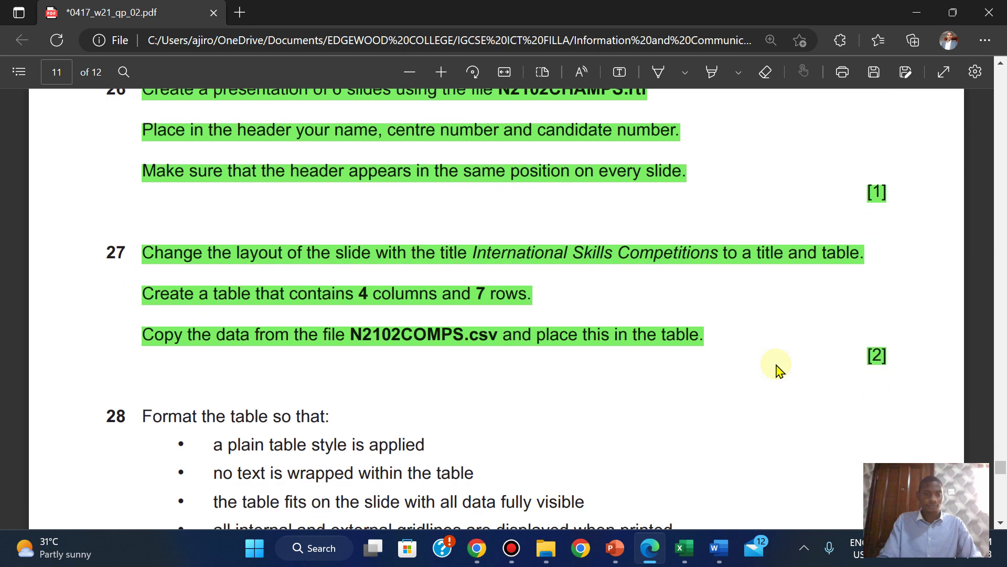
scroll(778, 369, down, 3)
scroll(779, 369, down, 2)
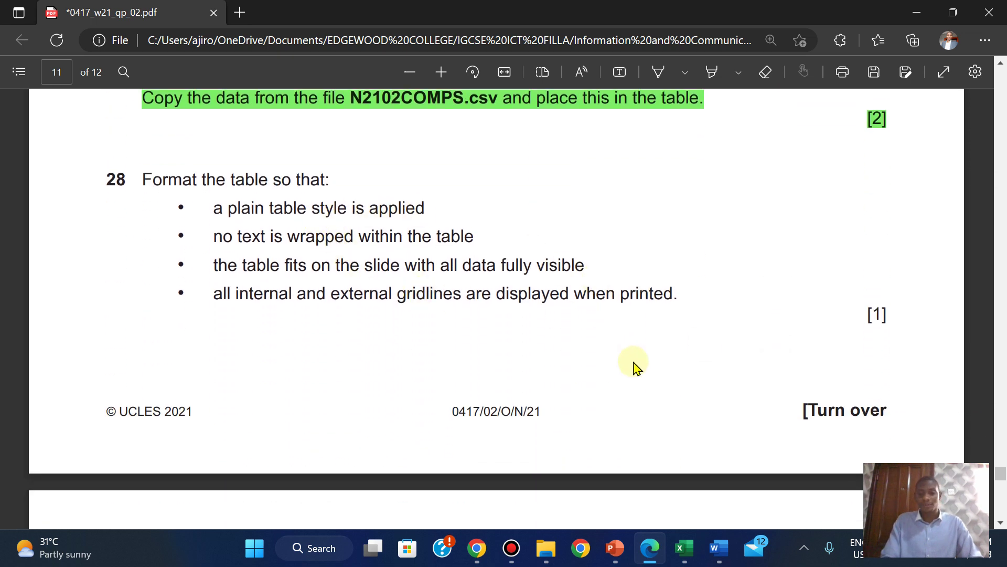
mouse_move(615, 548)
click(731, 446)
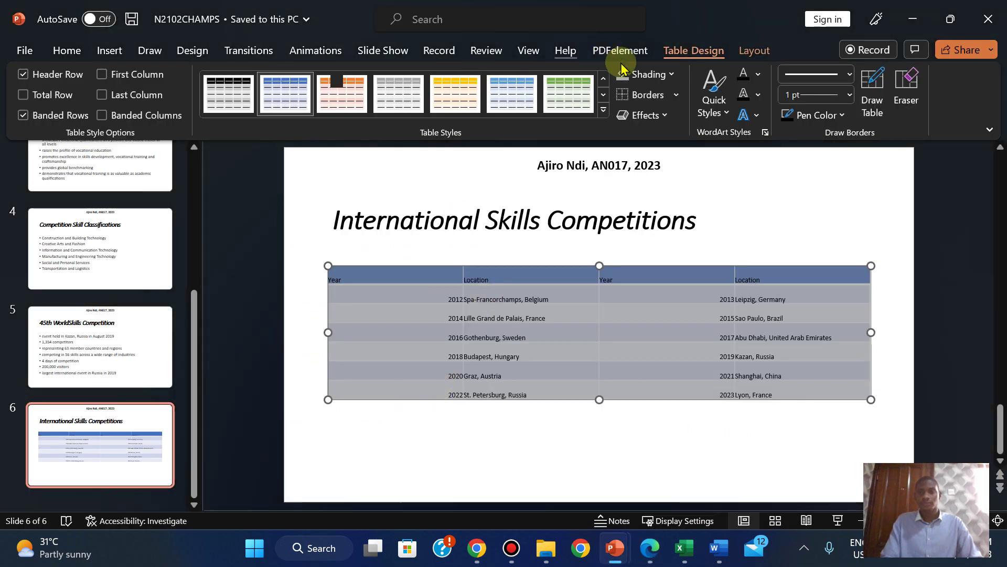
Step: Give the table borders on every cell and remove its blue fill
click(677, 96)
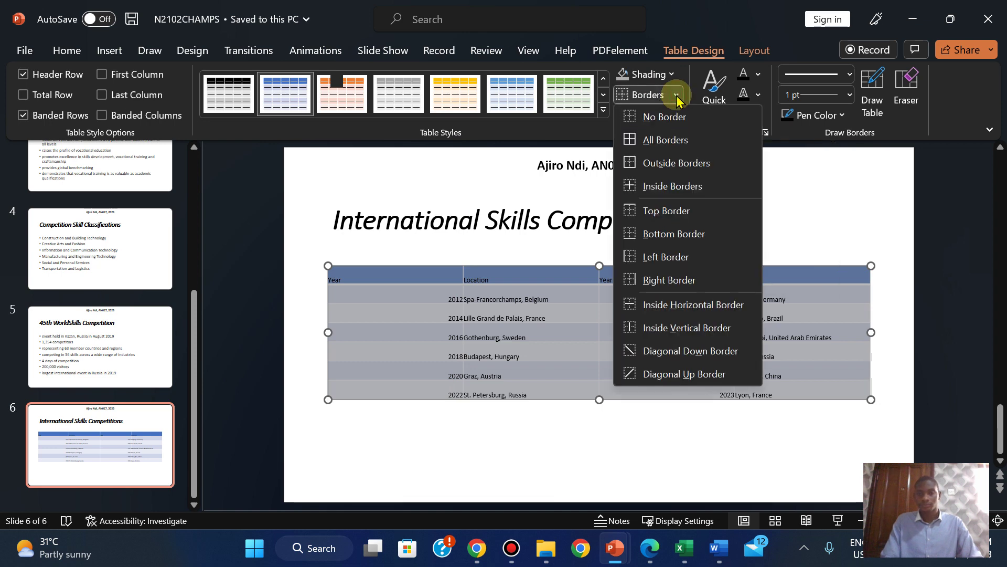
click(659, 138)
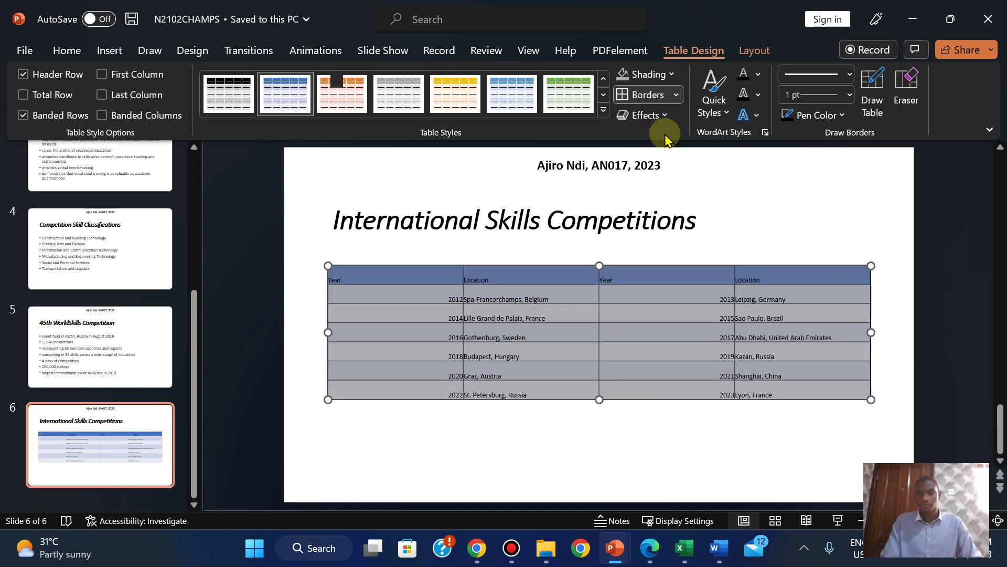
click(668, 75)
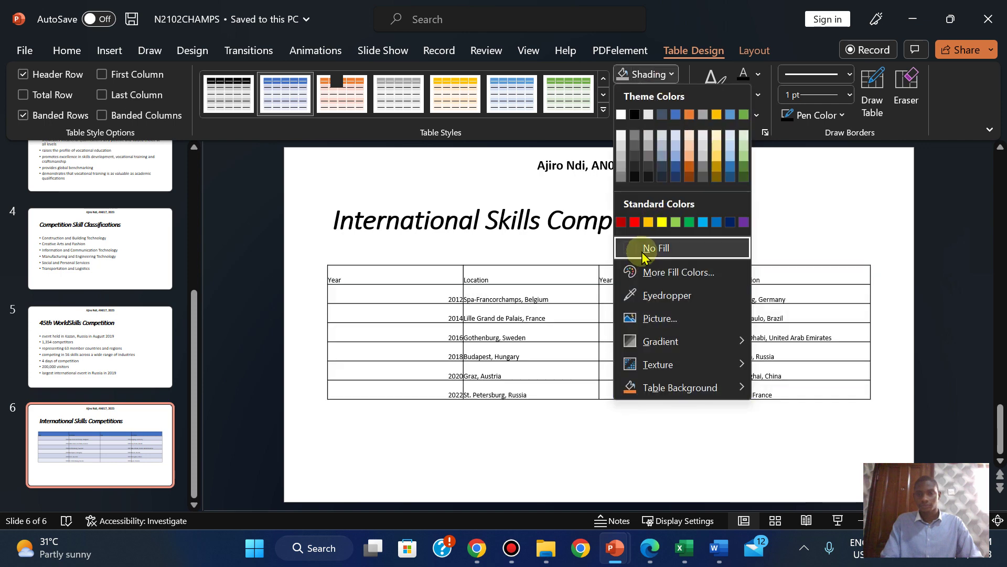
click(644, 255)
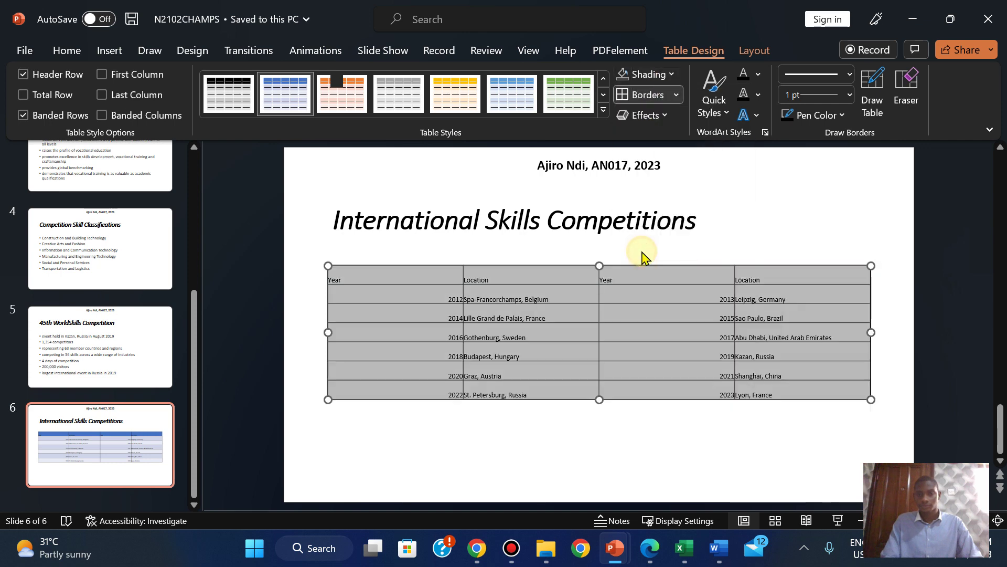
Step: Check the exam paper, then minimise the PDF to return to slide 6
click(651, 548)
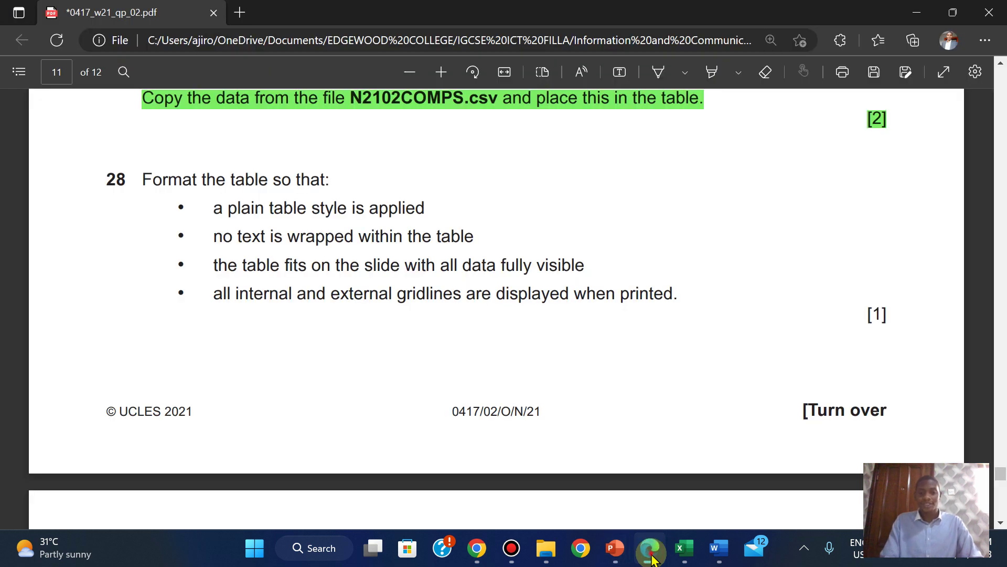
click(651, 556)
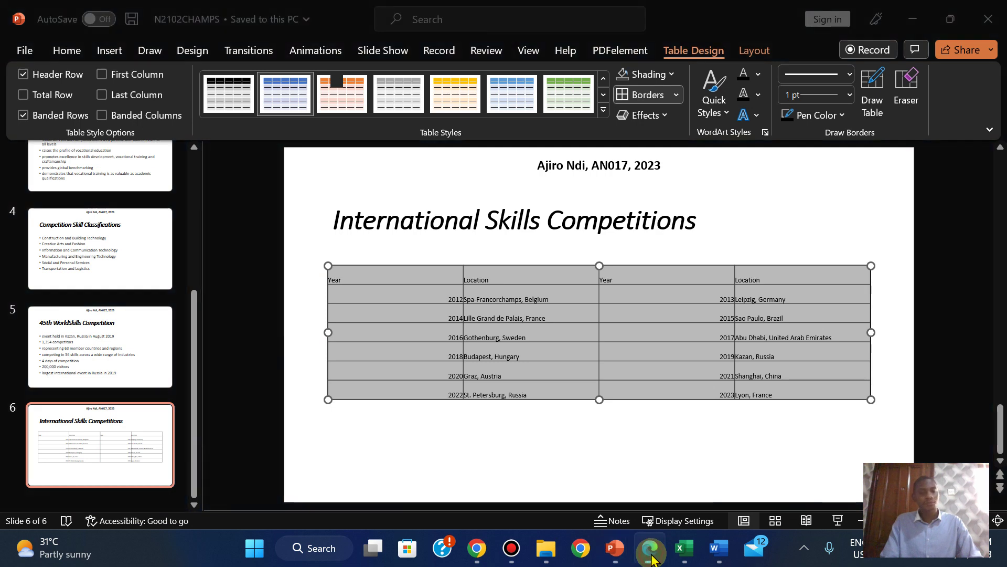
click(651, 557)
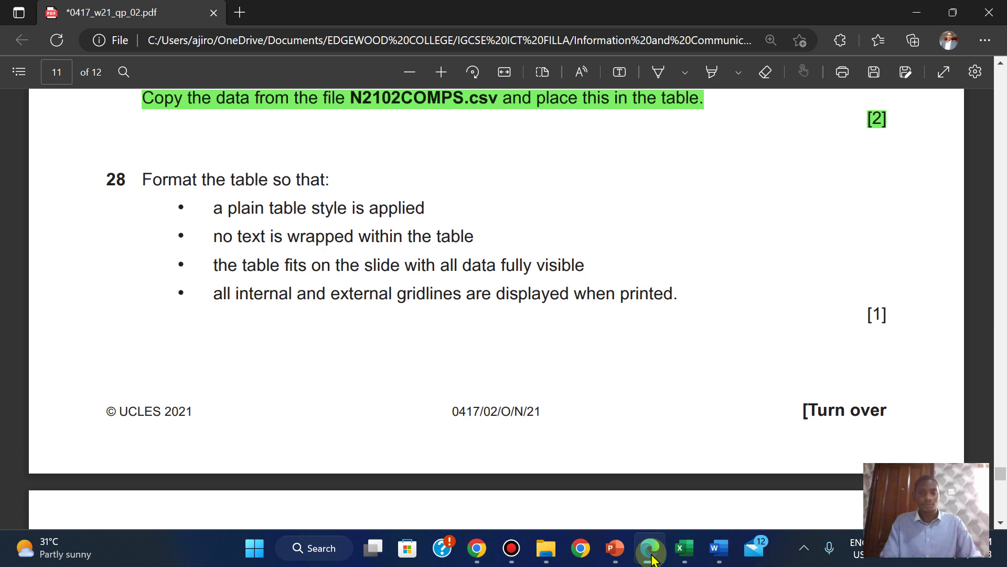
click(651, 556)
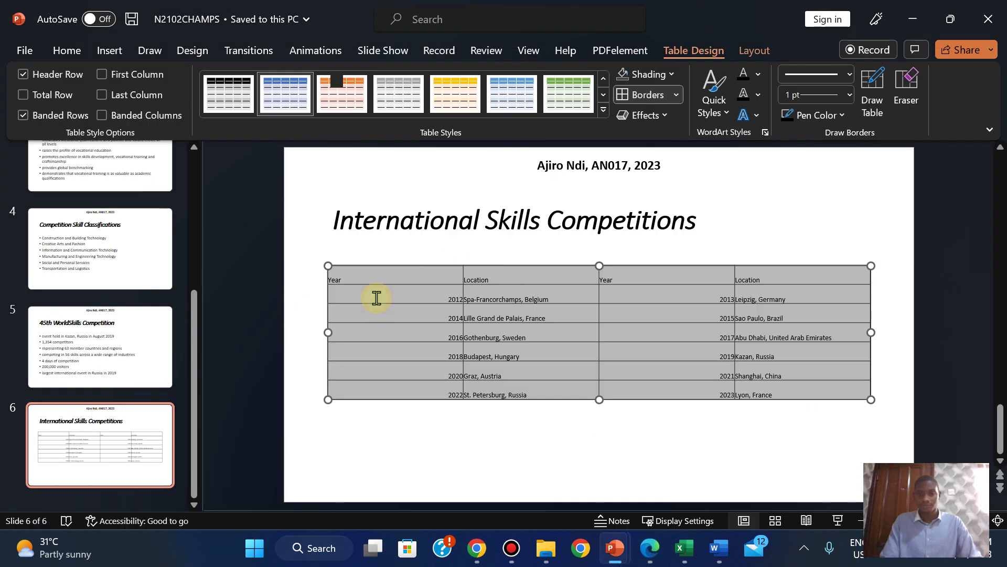
Step: AutoFit the first Year, first Location and second Year columns to their contents
click(612, 229)
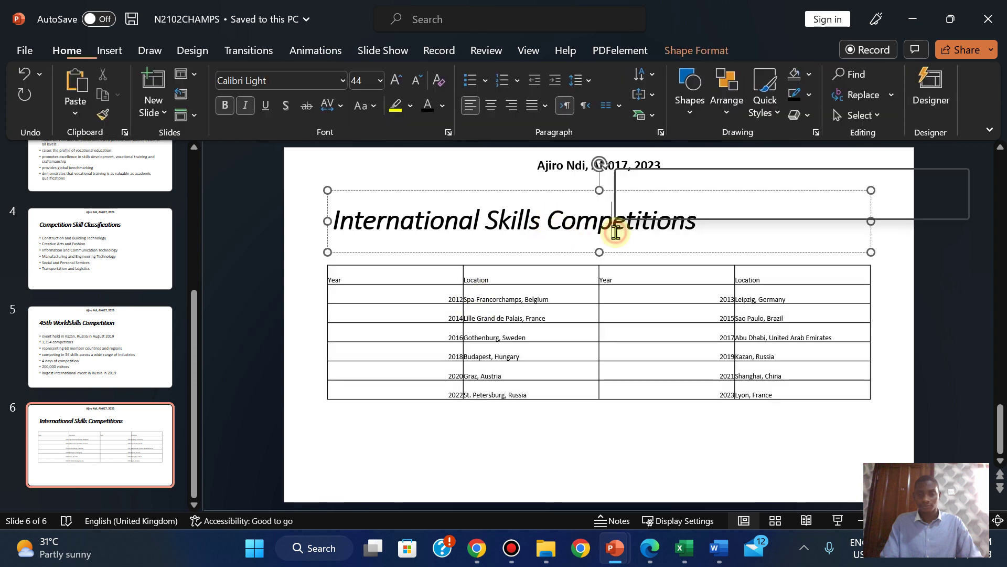
double_click(463, 311)
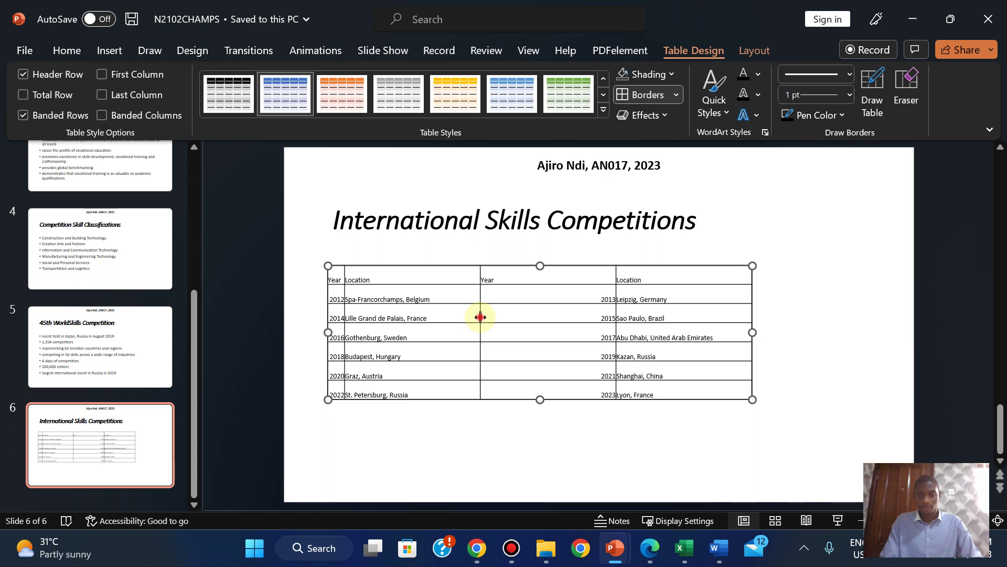
double_click(481, 317)
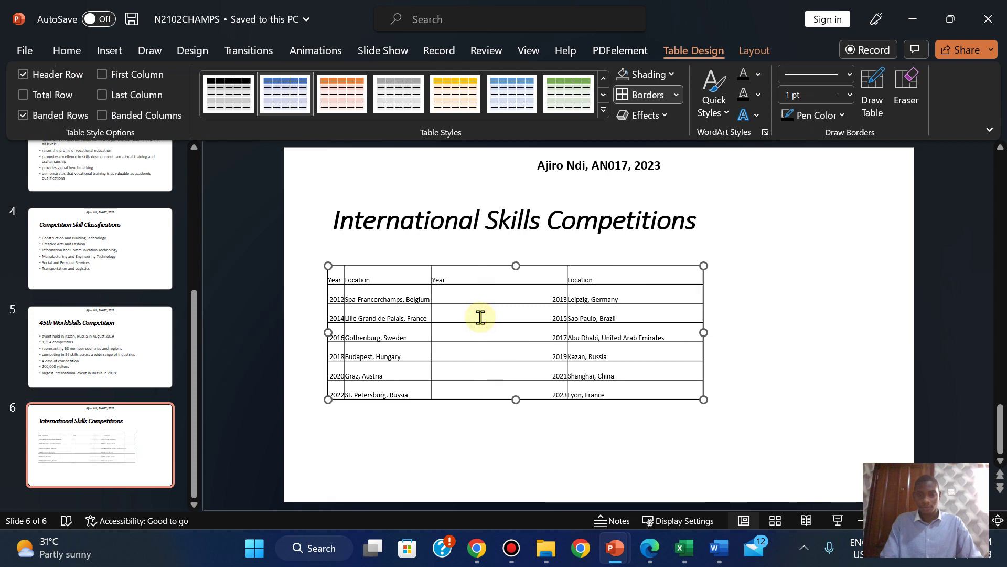
double_click(567, 316)
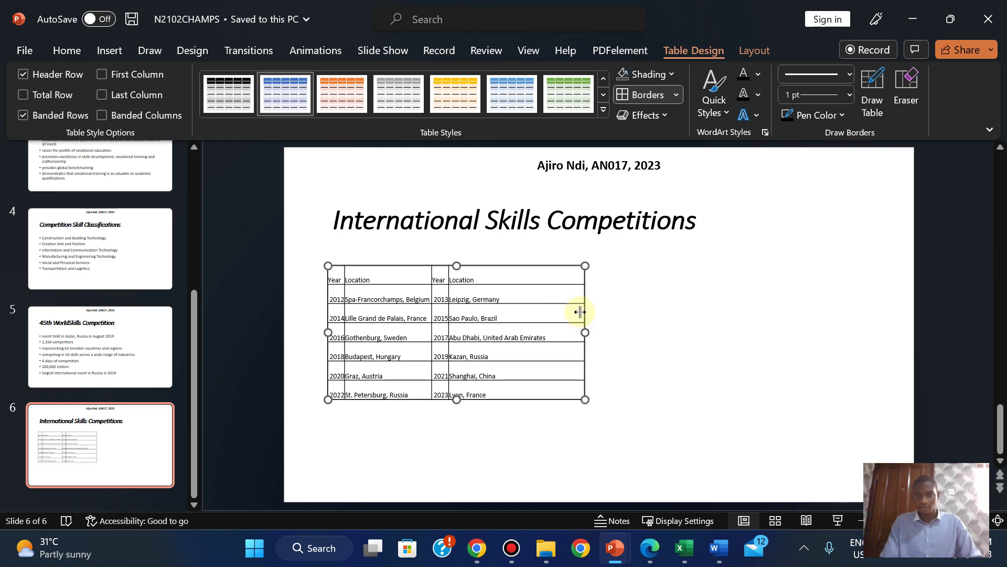
Step: Try nudging the table left, undo it, and select every table cell
drag(584, 312, 565, 314)
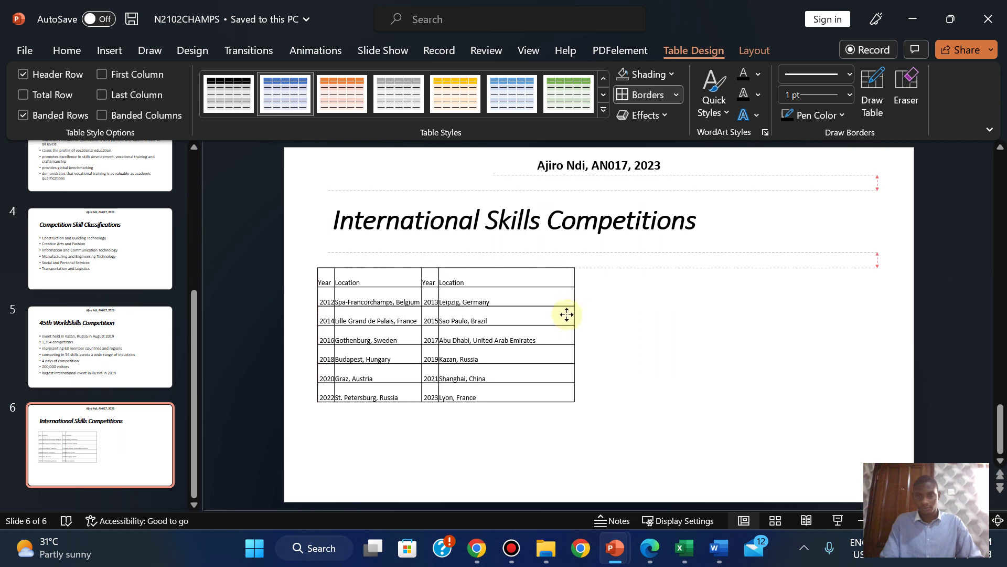
key(ctrl+z)
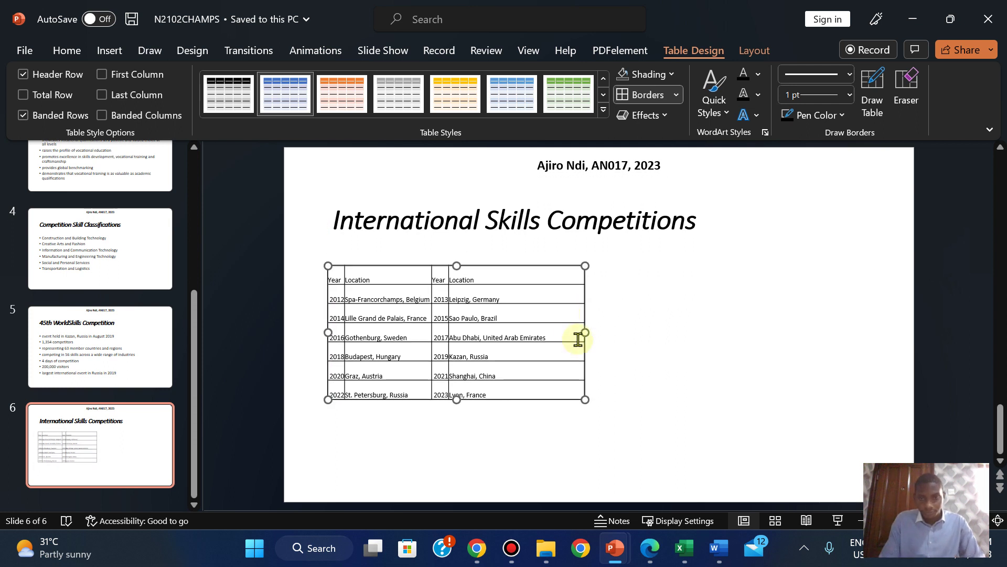
drag(583, 349, 575, 347)
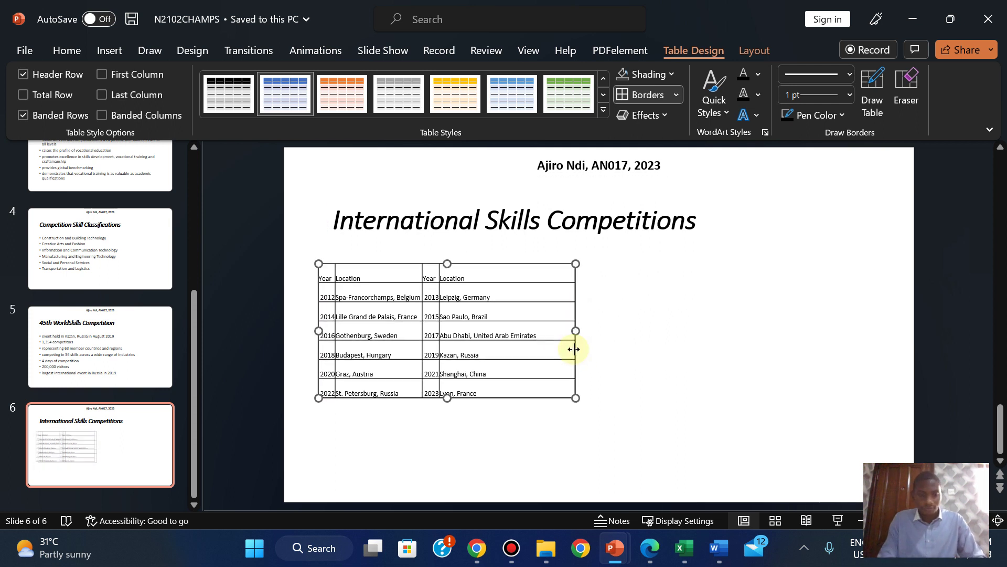
key(ctrl+z)
click(651, 369)
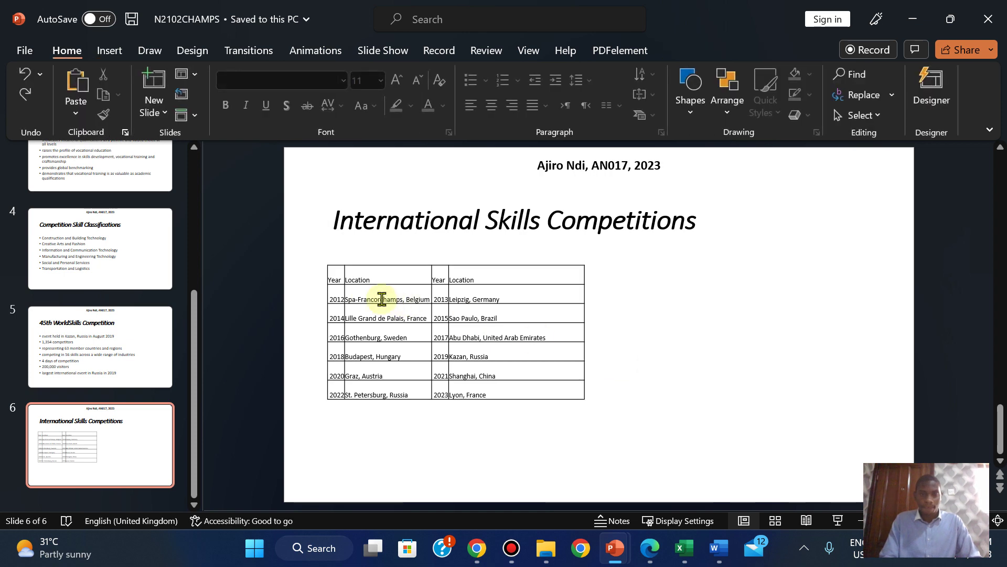
click(336, 278)
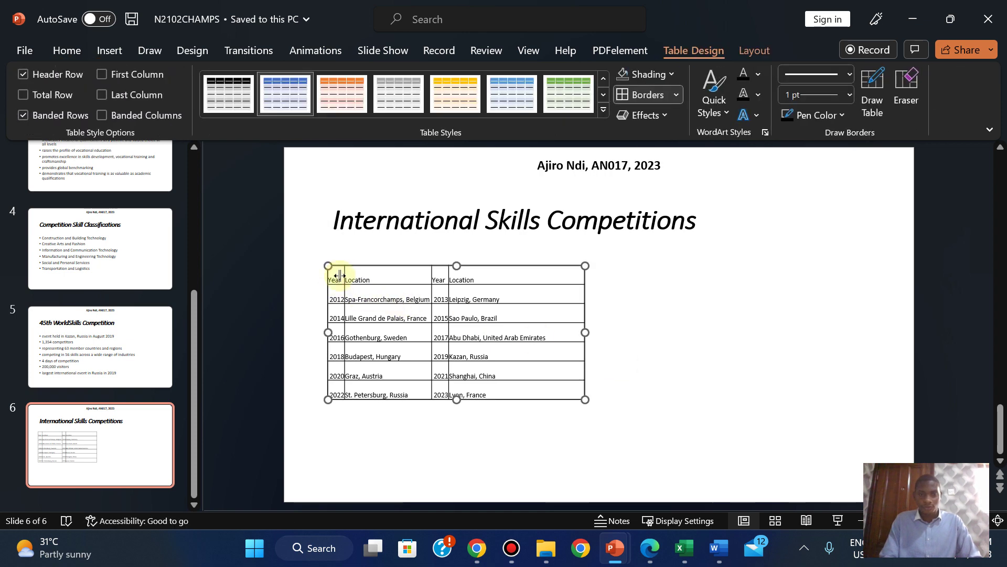
drag(338, 276, 510, 388)
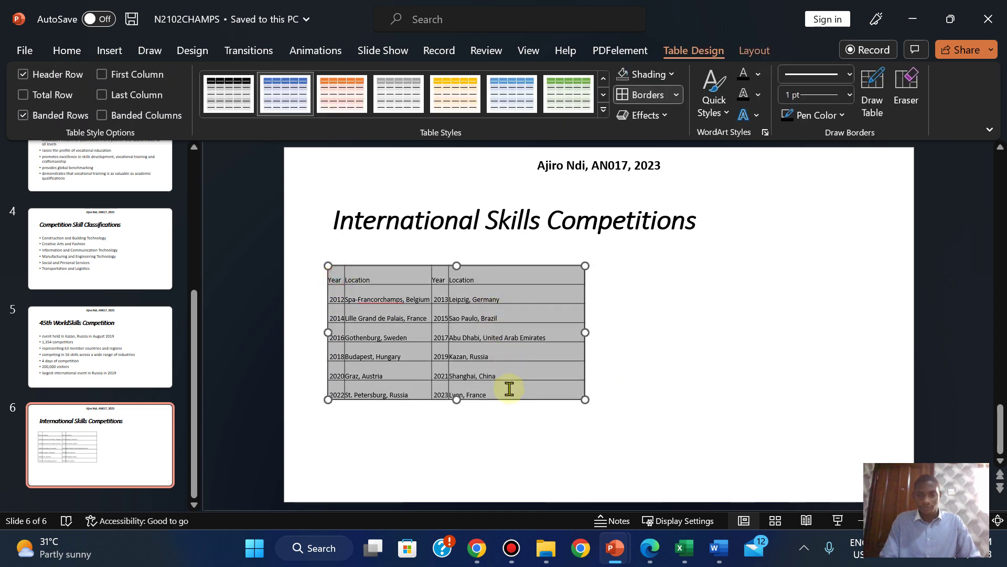
Step: Increase the table text size to 18 pt
click(63, 50)
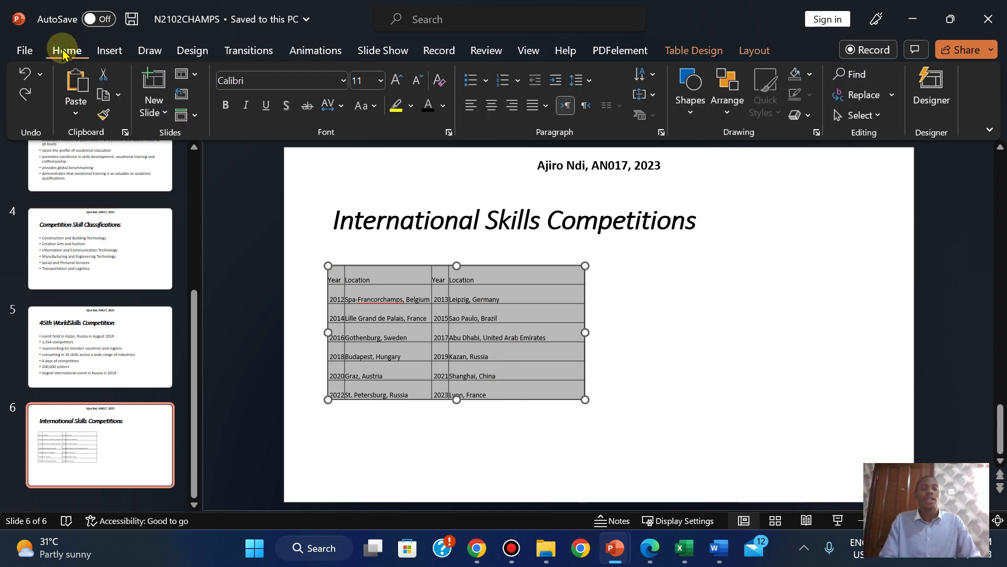
click(395, 82)
click(395, 81)
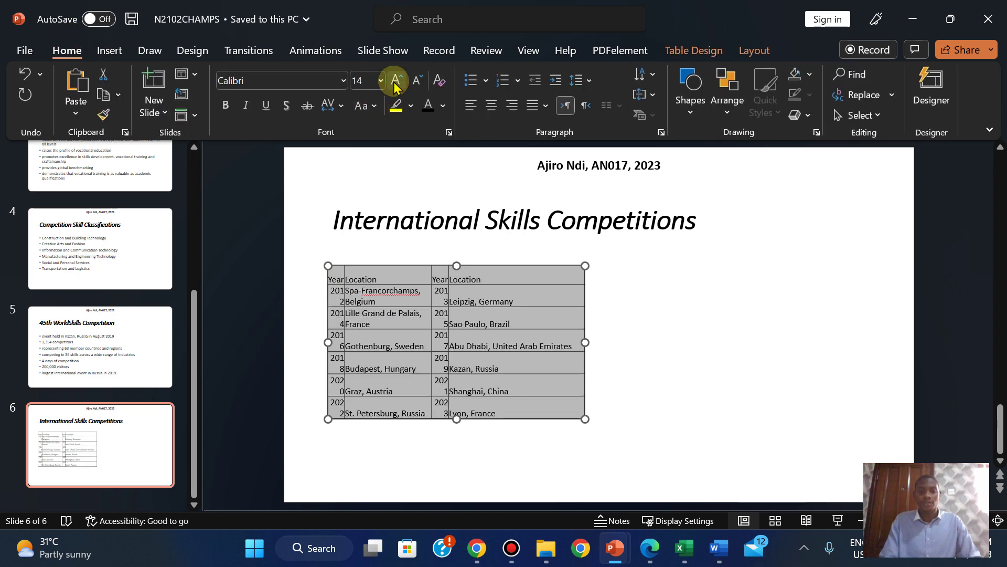
click(395, 81)
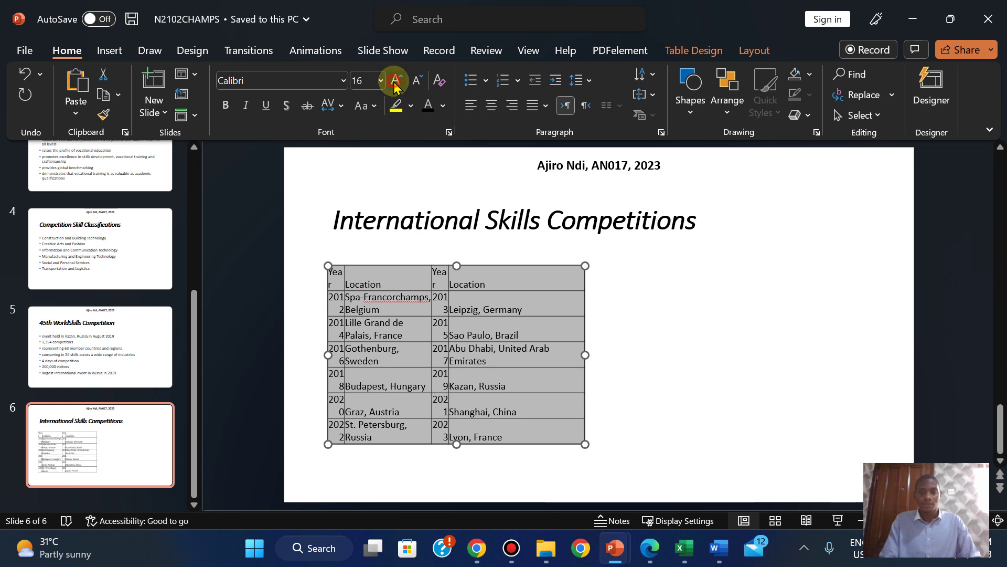
click(395, 82)
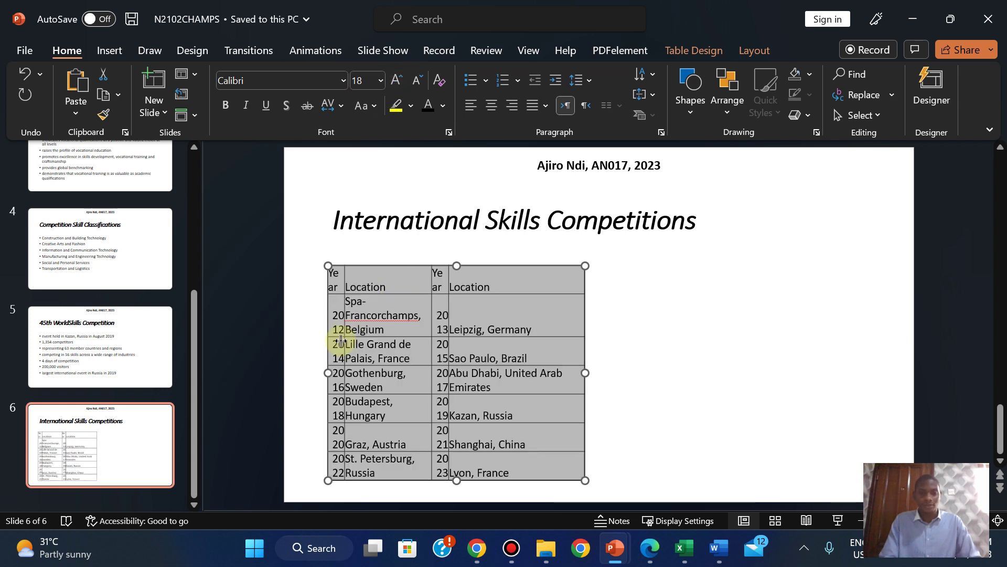
Step: Widen the Year and Location columns so years and places fit on one line
drag(342, 344, 353, 344)
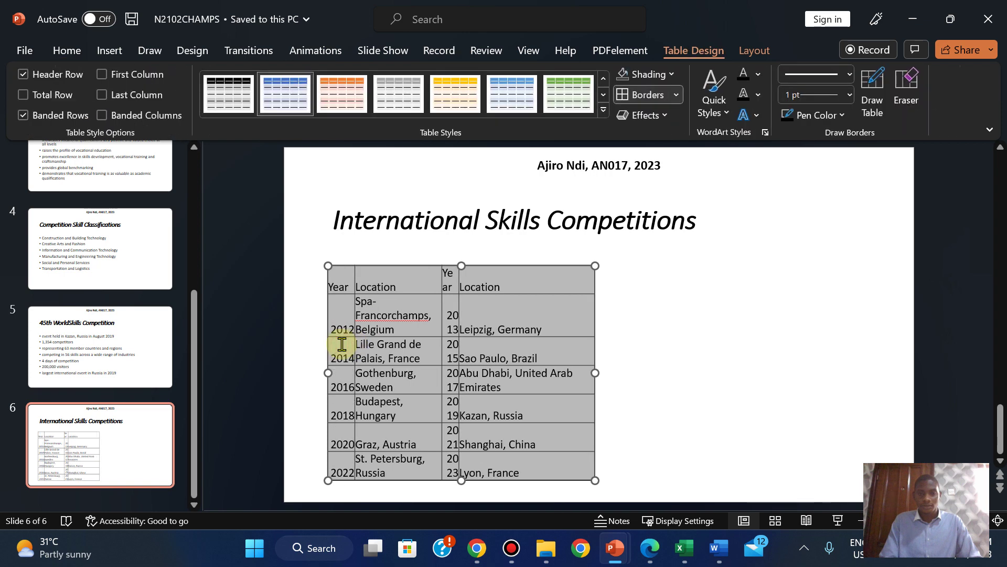
double_click(439, 344)
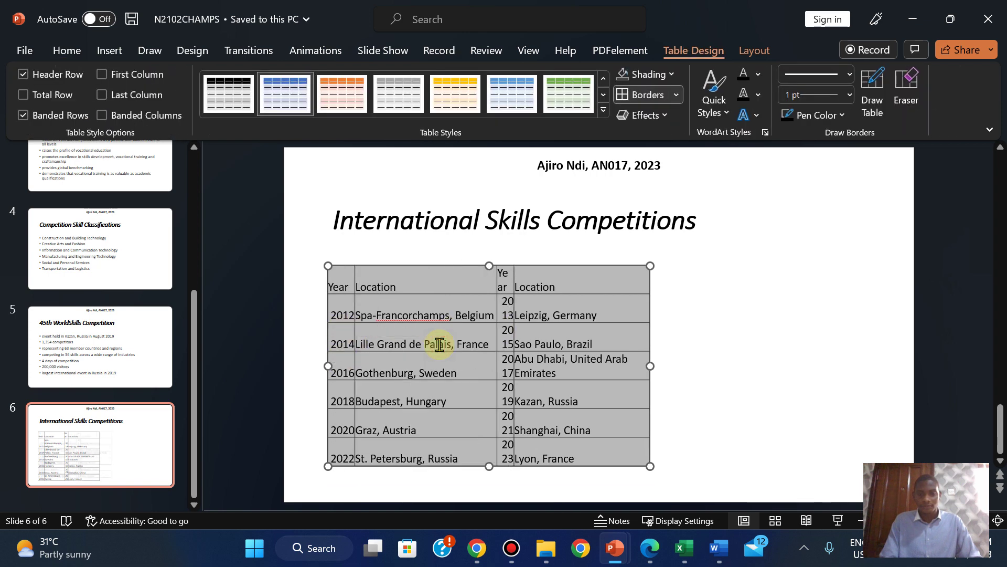
double_click(512, 336)
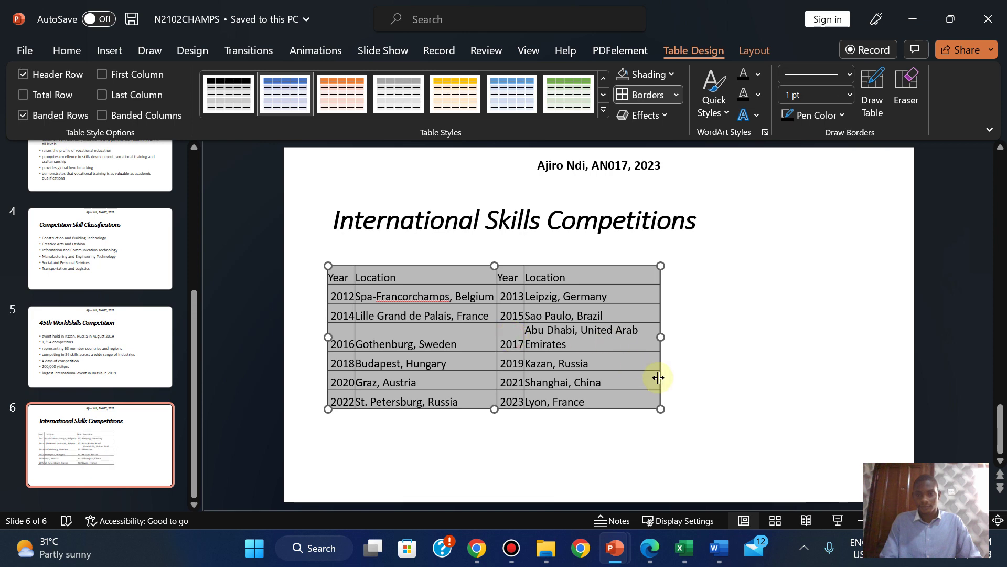
click(707, 392)
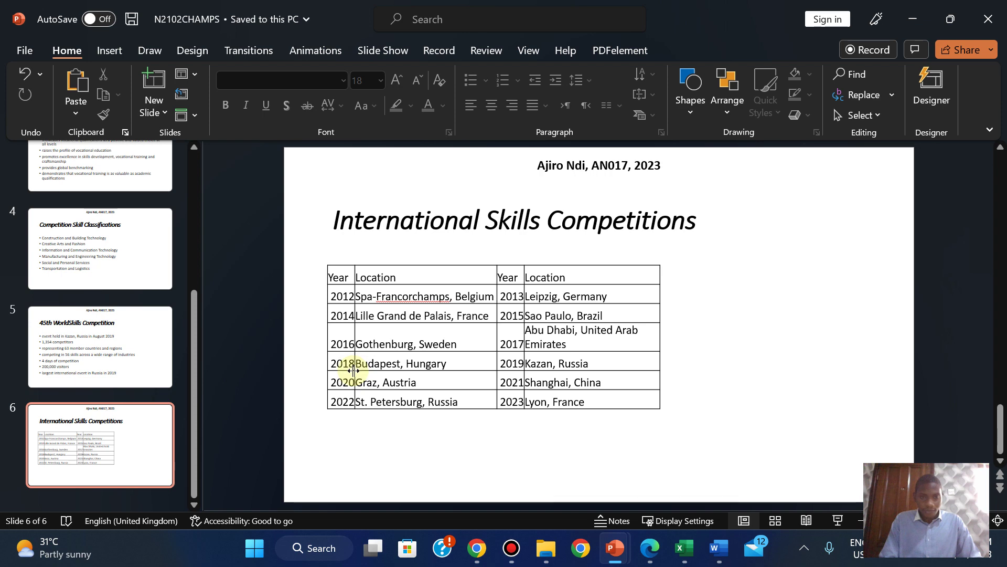
drag(354, 371, 373, 371)
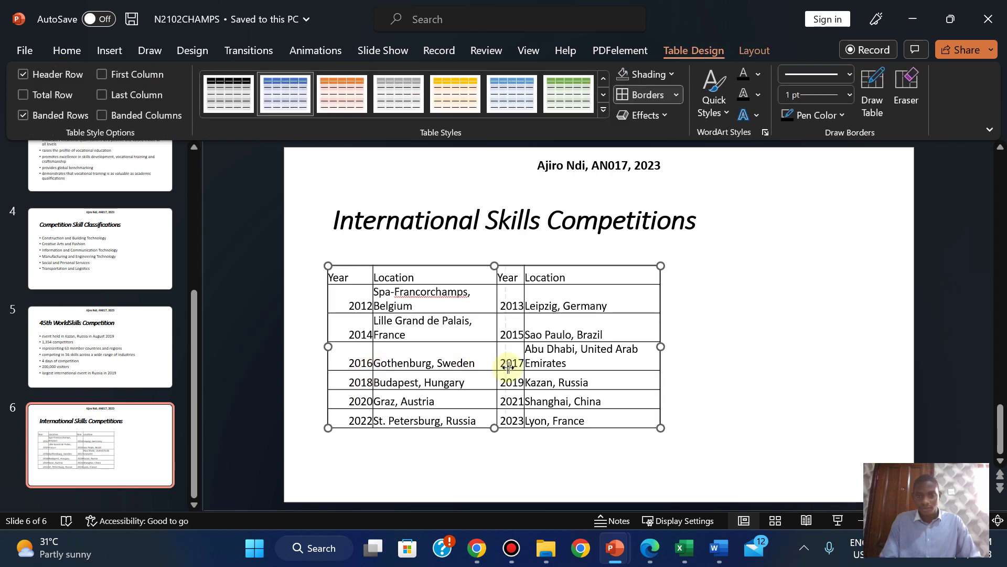
drag(496, 367, 507, 367)
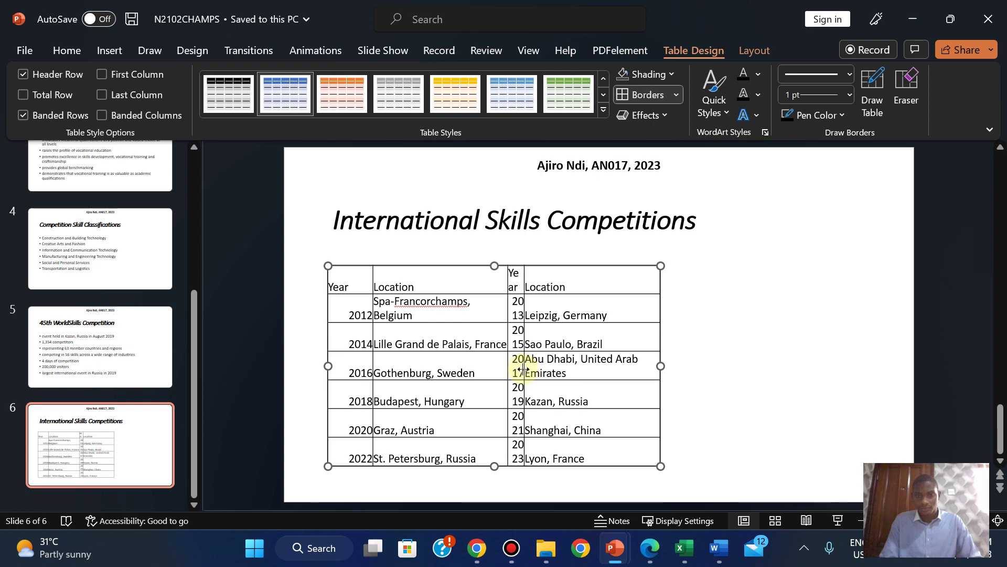
drag(523, 369, 554, 369)
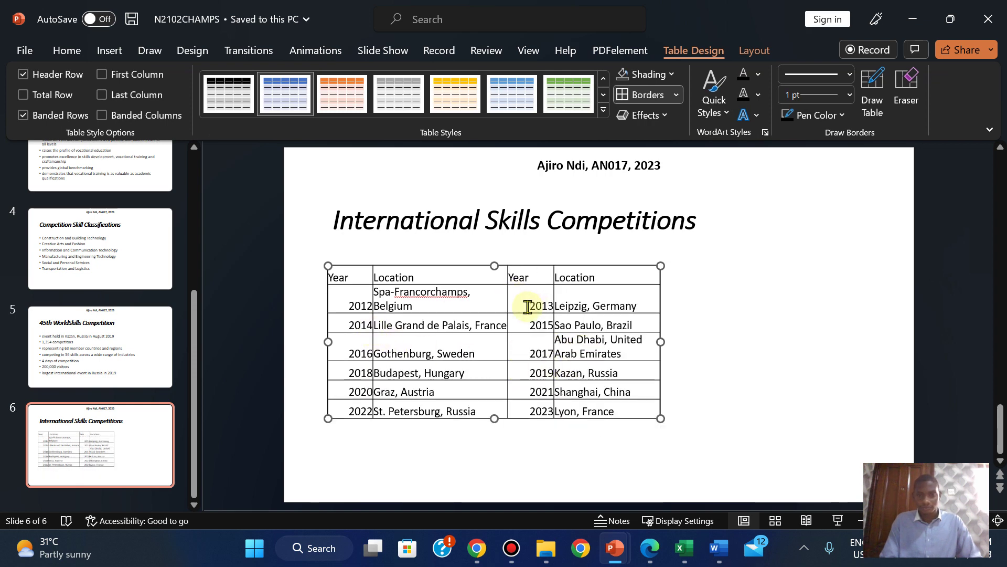
Step: Left-align the data cells from 2012 to Lyon, France, then select the header cells
drag(347, 301, 595, 408)
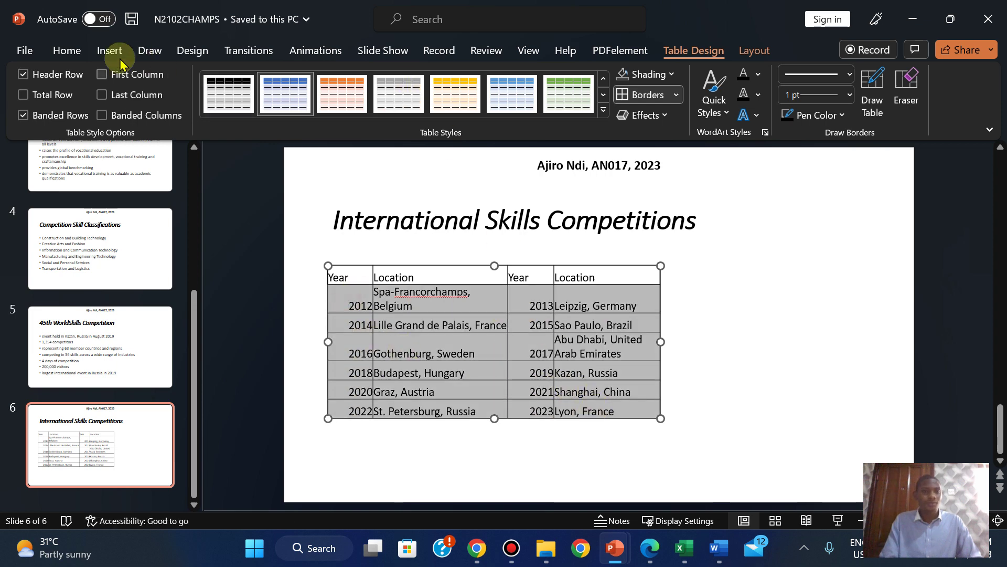
click(68, 50)
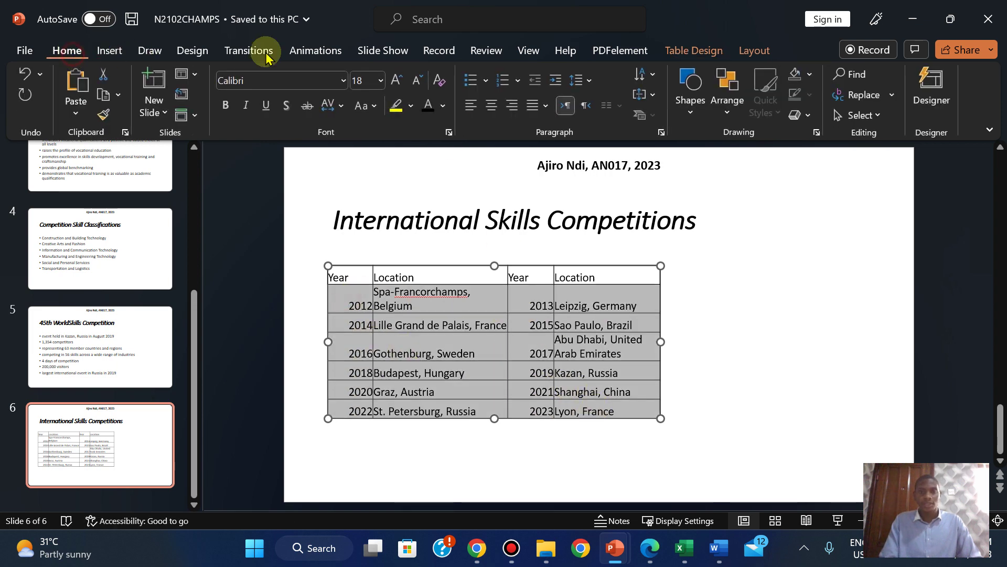
click(470, 105)
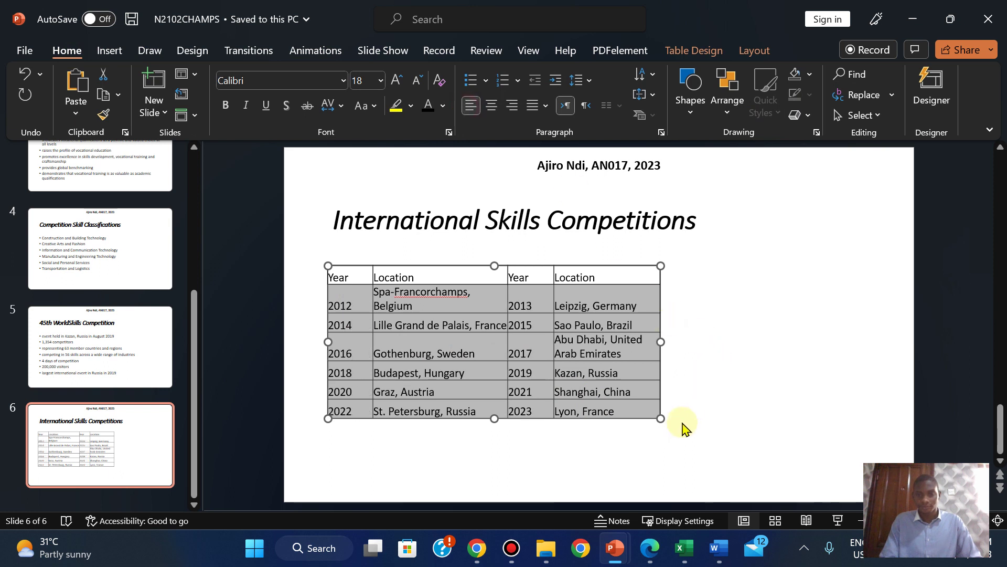
click(710, 411)
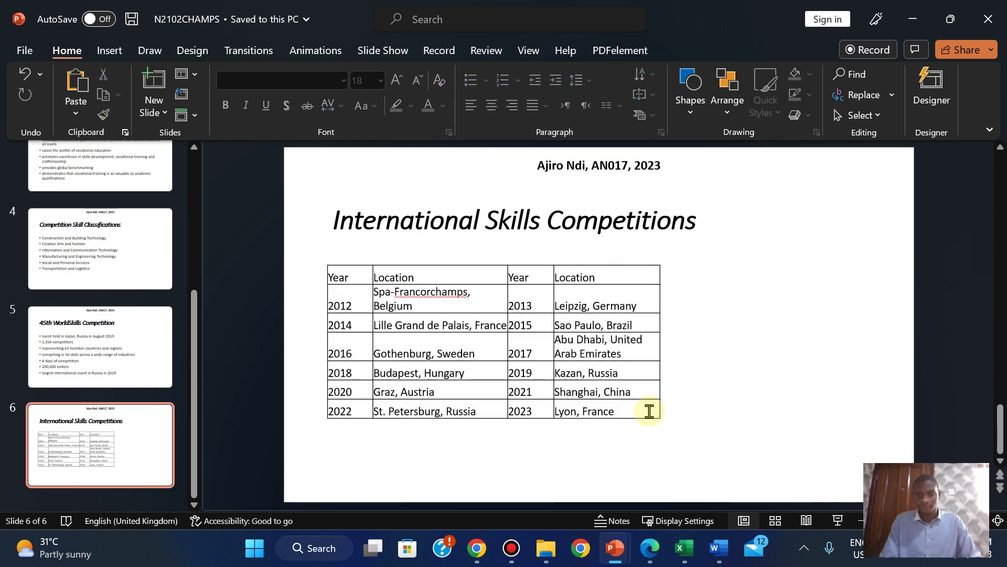
drag(350, 274, 387, 274)
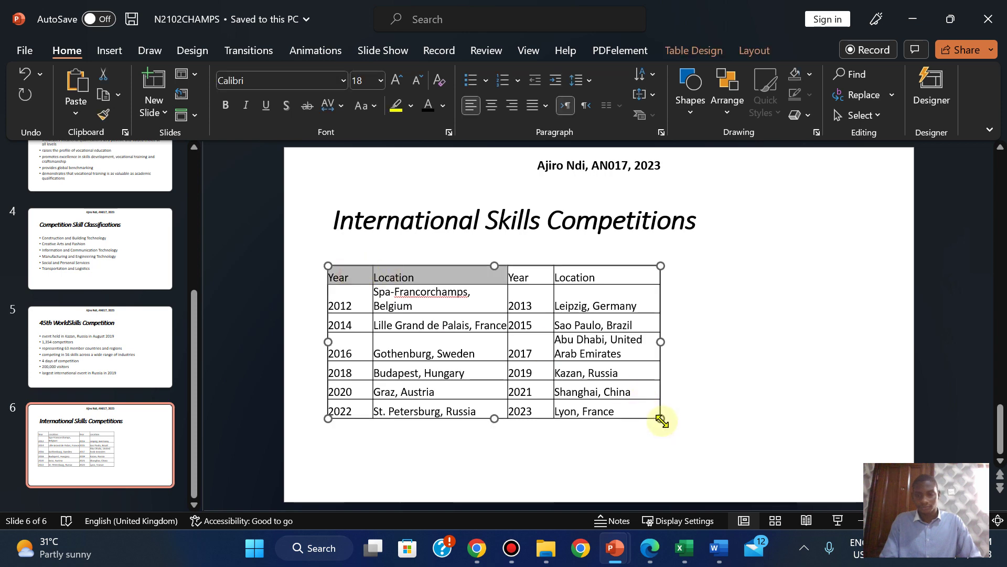
drag(662, 419, 845, 468)
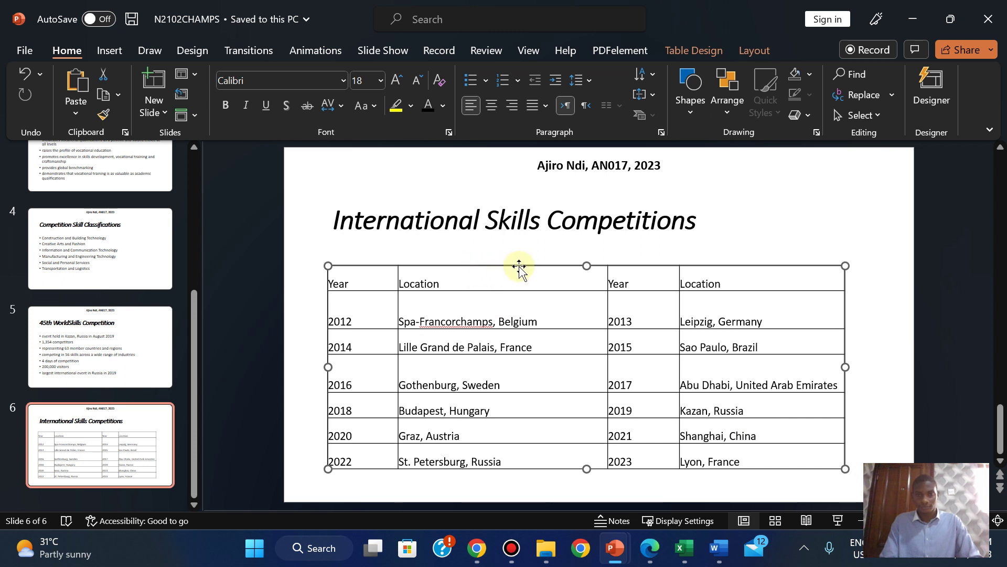
drag(519, 266, 524, 267)
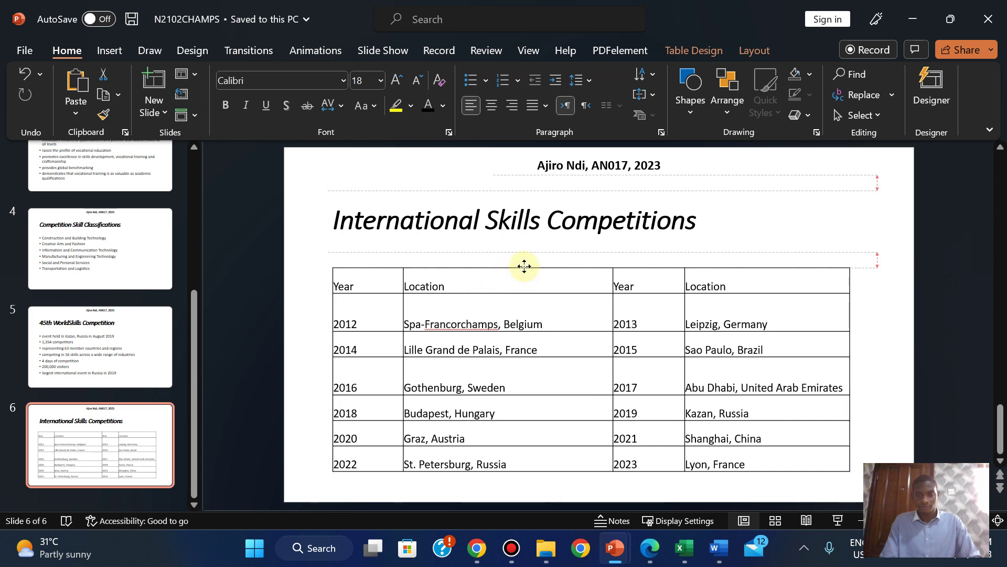
click(680, 216)
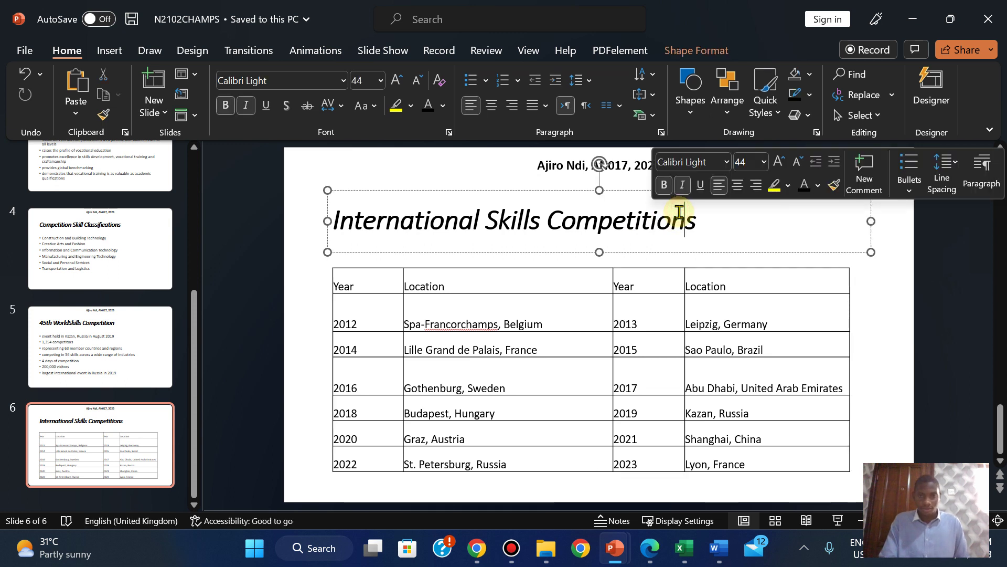
click(756, 324)
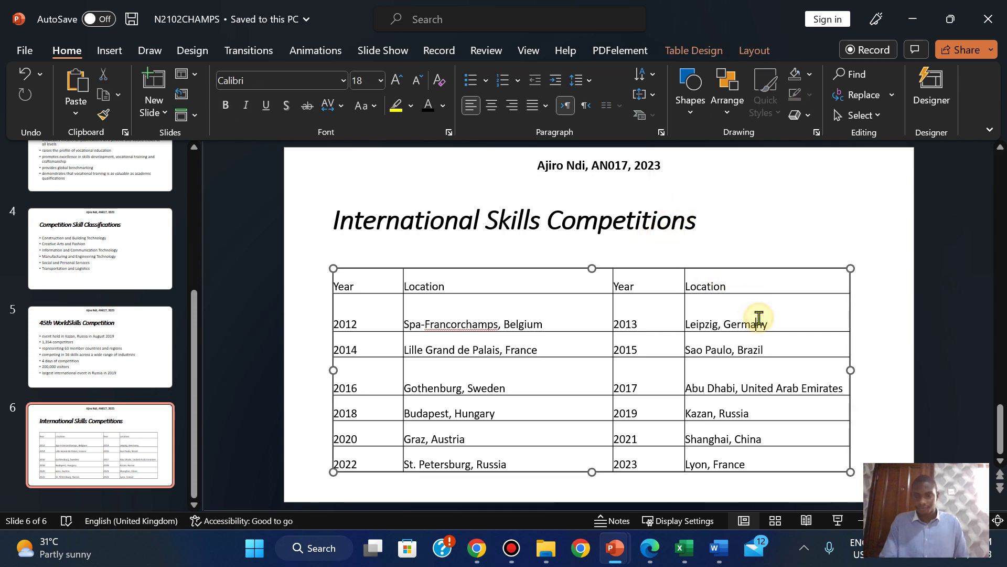
click(874, 388)
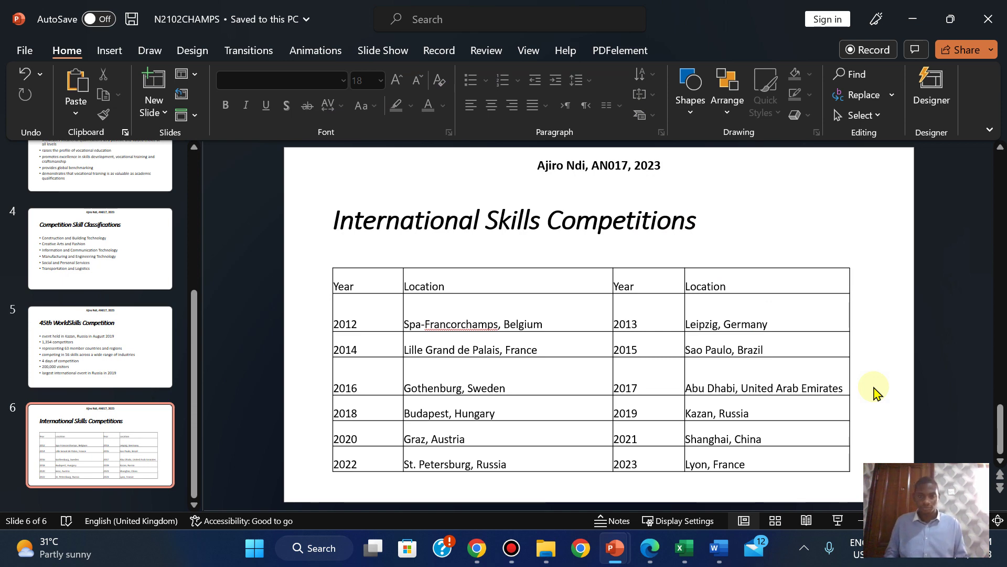
click(528, 331)
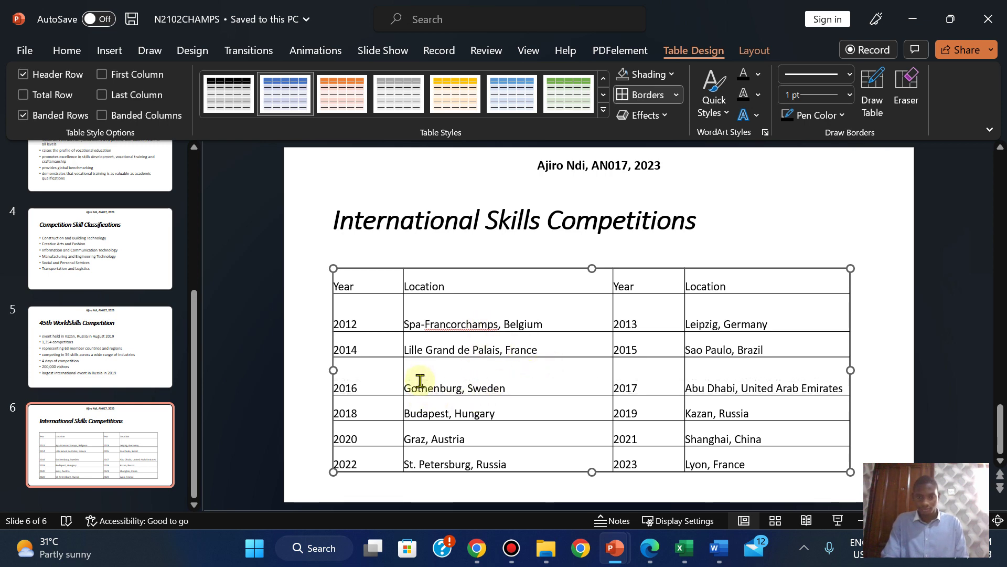
Step: Shrink the tall Gothenburg and 2012 rows, then stretch the table from its corner so rows spread evenly
drag(420, 380, 420, 380)
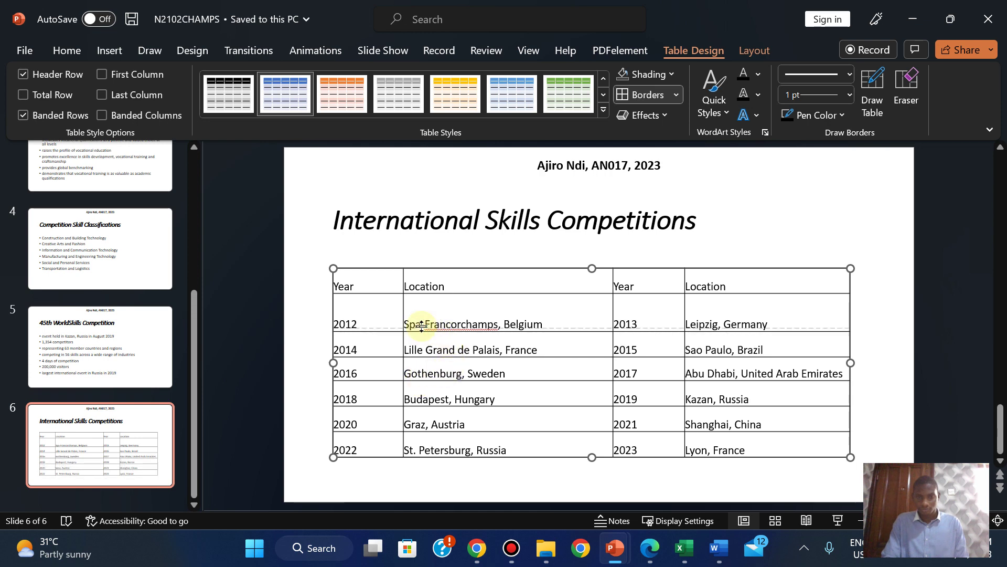
drag(421, 321, 417, 318)
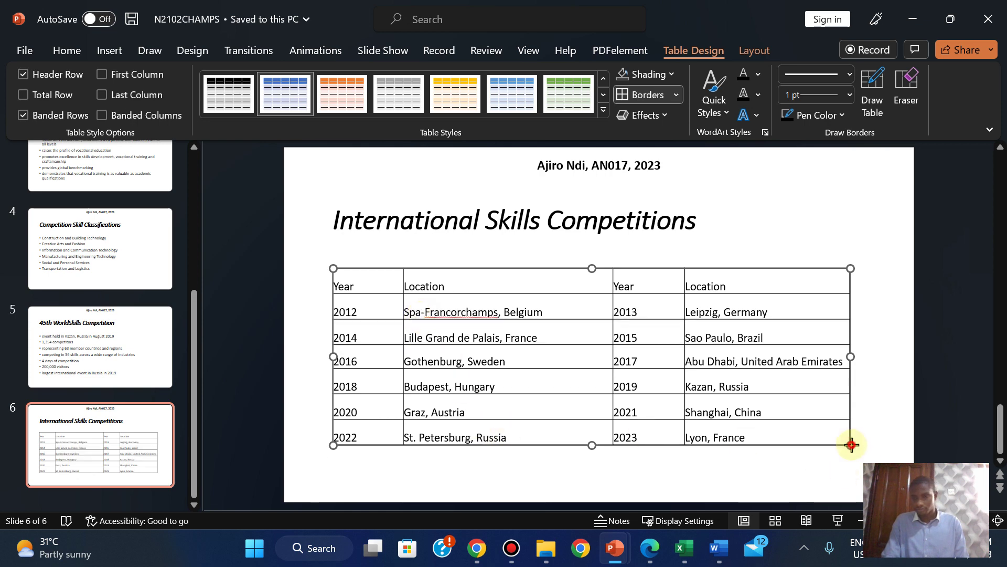
drag(850, 444, 851, 459)
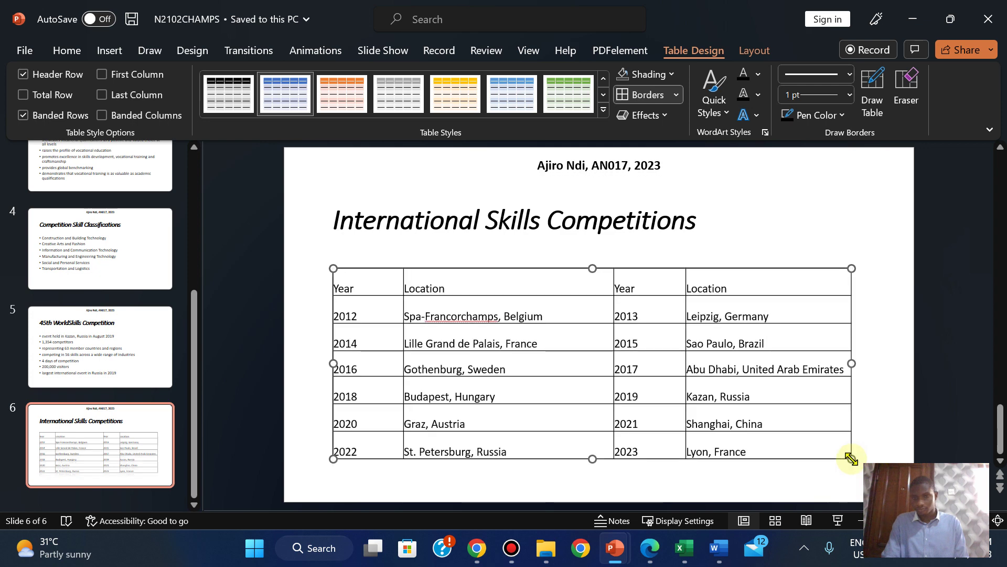
drag(852, 460, 855, 467)
click(875, 456)
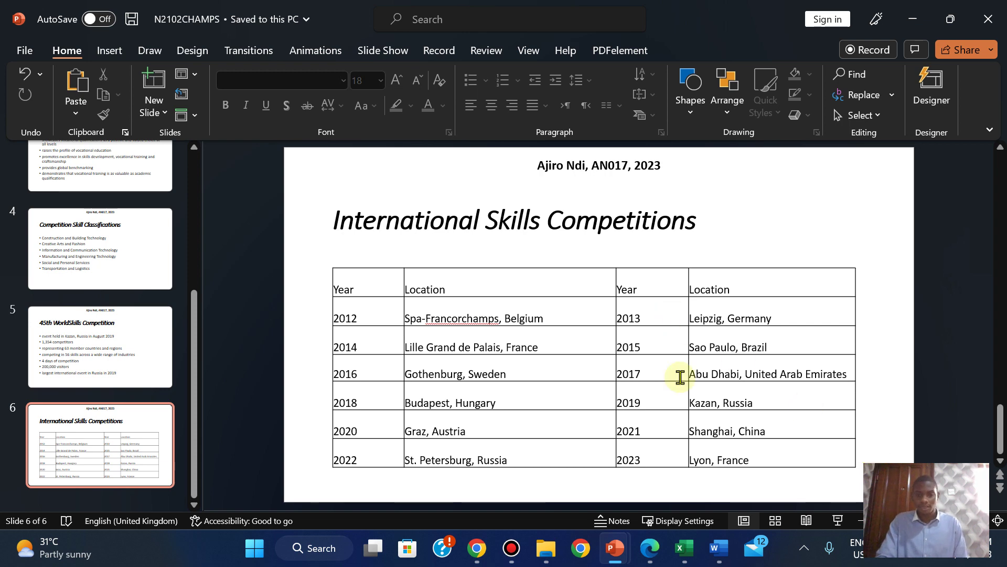
Step: Highlight question 28's table-formatting instructions in green in the exam PDF
click(649, 547)
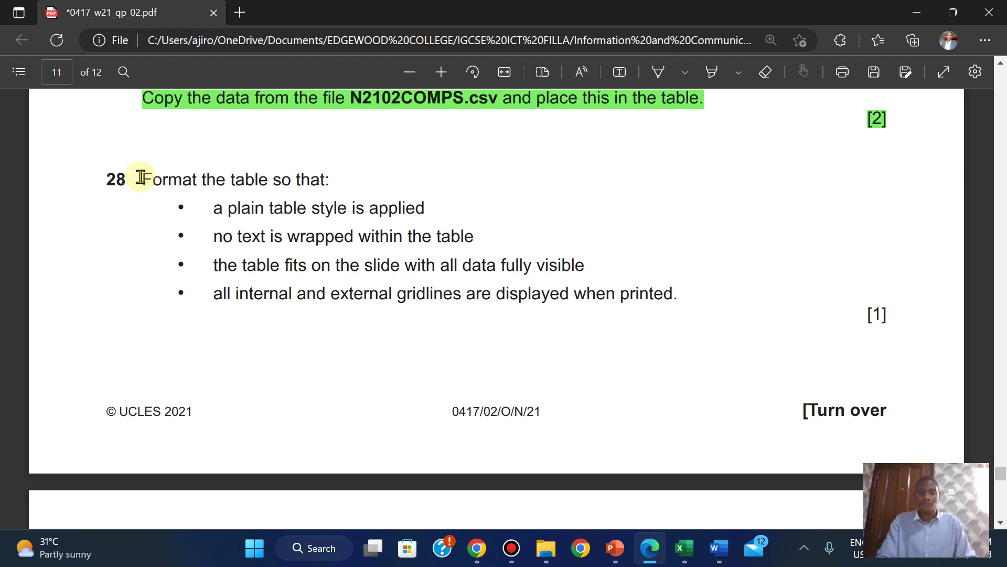
mouse_move(141, 178)
mouse_down()
mouse_move(683, 302)
mouse_move(886, 315)
mouse_up()
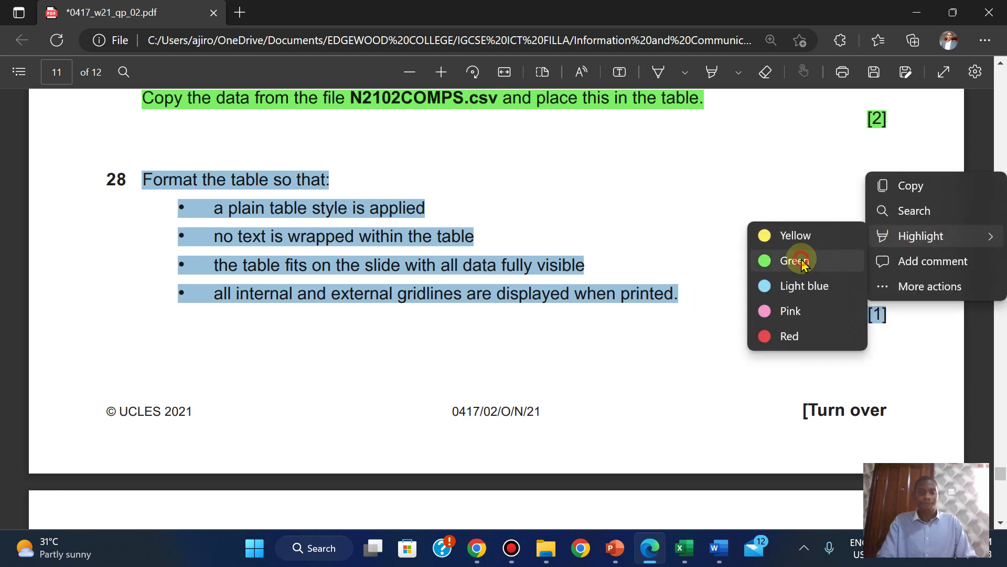
click(803, 261)
Step: Scroll the PDF down to page 12, then return to the PowerPoint slide
scroll(803, 263, down, 1)
scroll(803, 262, down, 4)
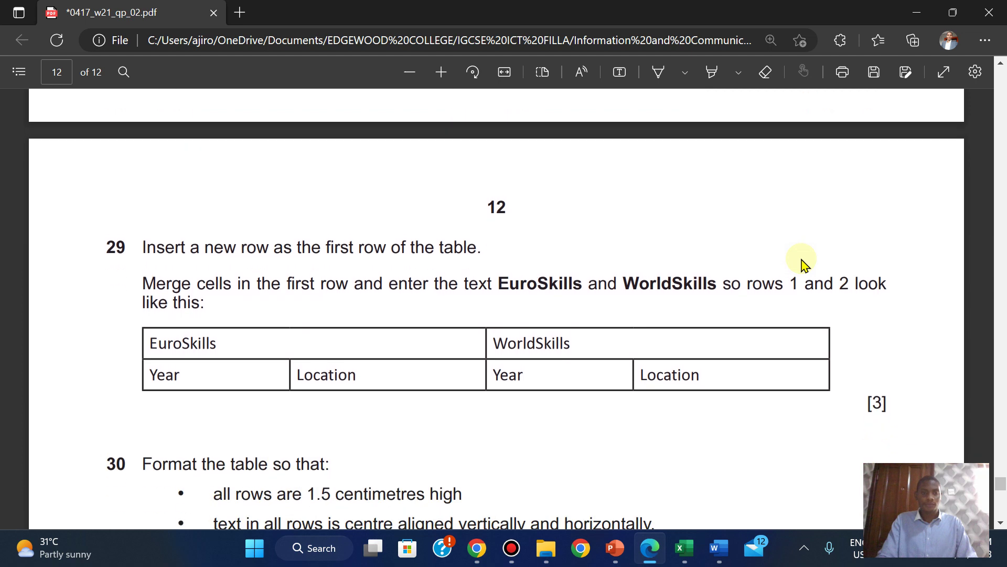
scroll(803, 262, down, 1)
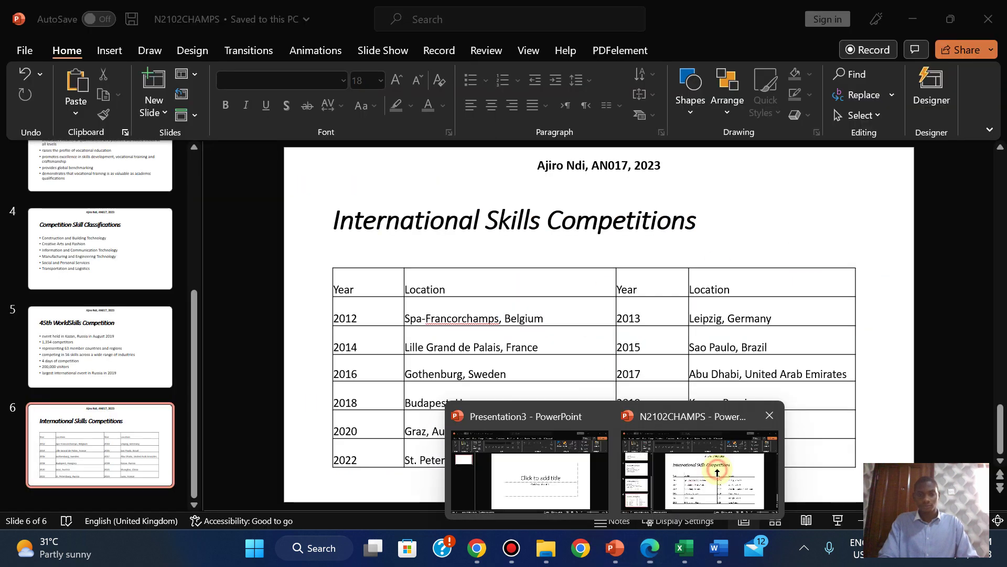
click(716, 472)
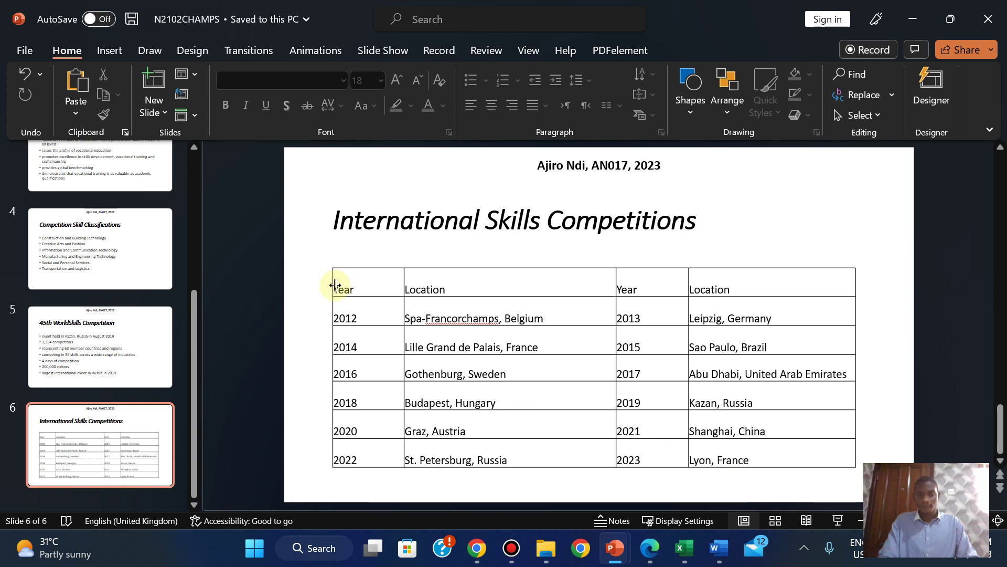
Step: Insert a blank row above the table's Year/Location header row, then bring the exam PDF forward
drag(357, 286, 789, 277)
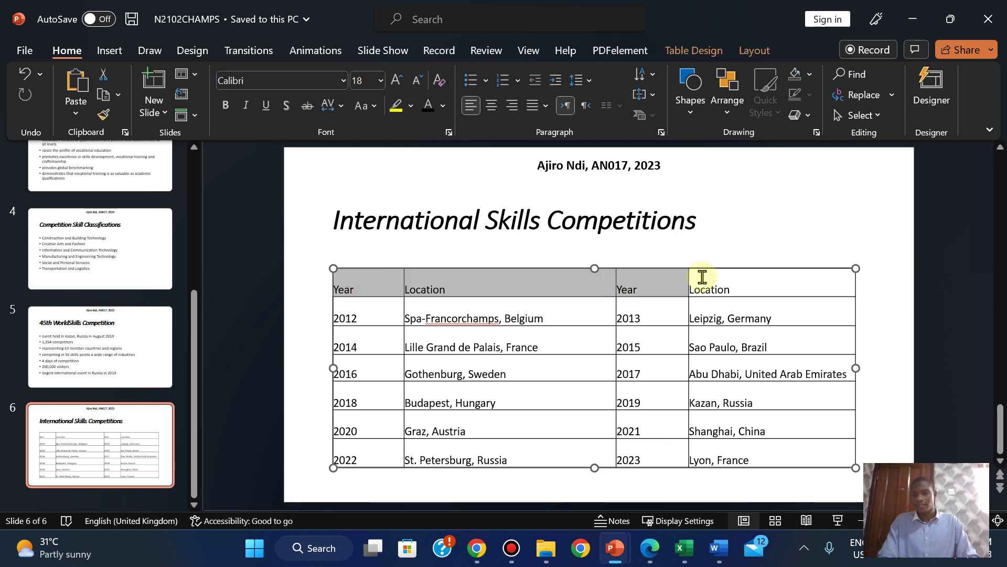
right_click(788, 277)
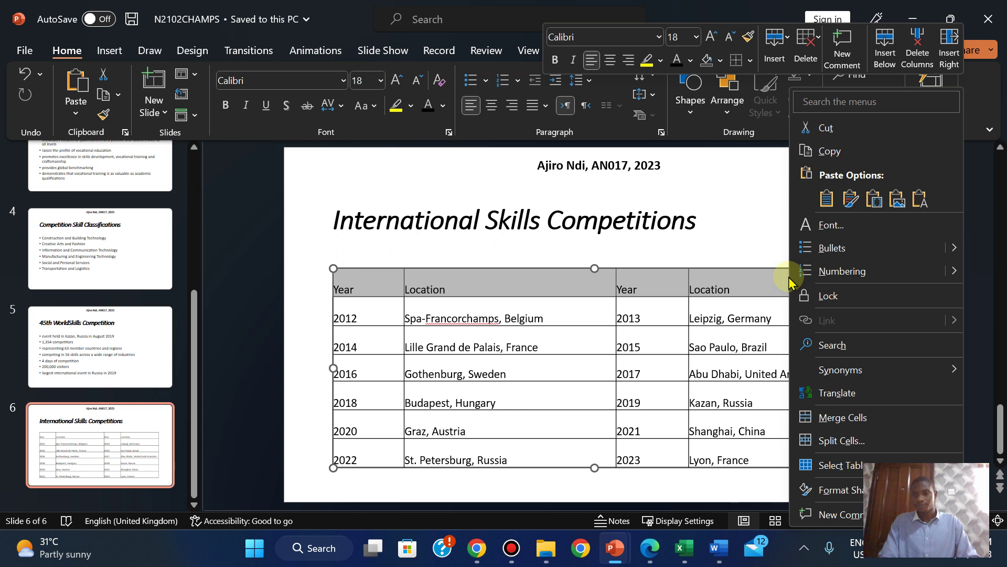
click(785, 57)
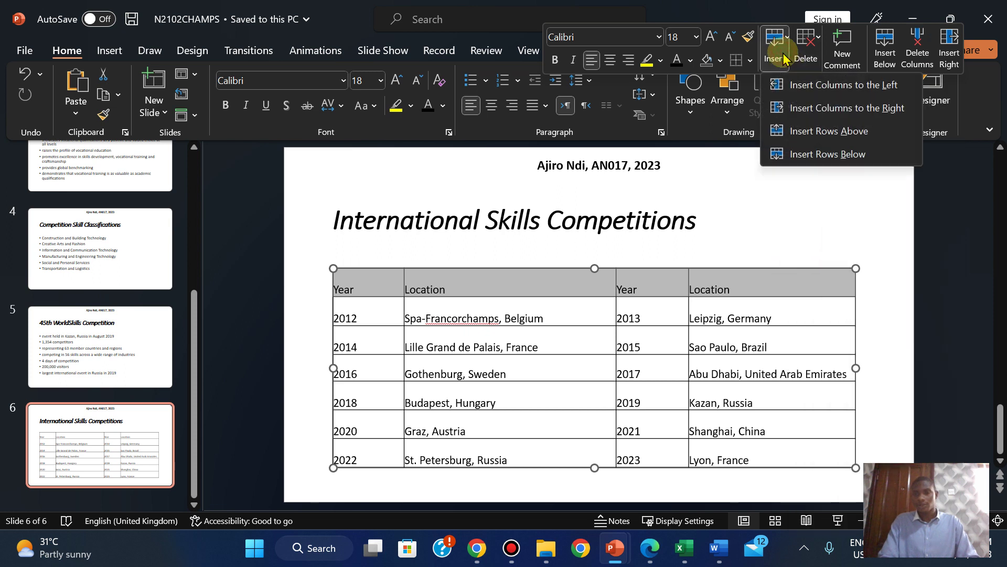
click(801, 138)
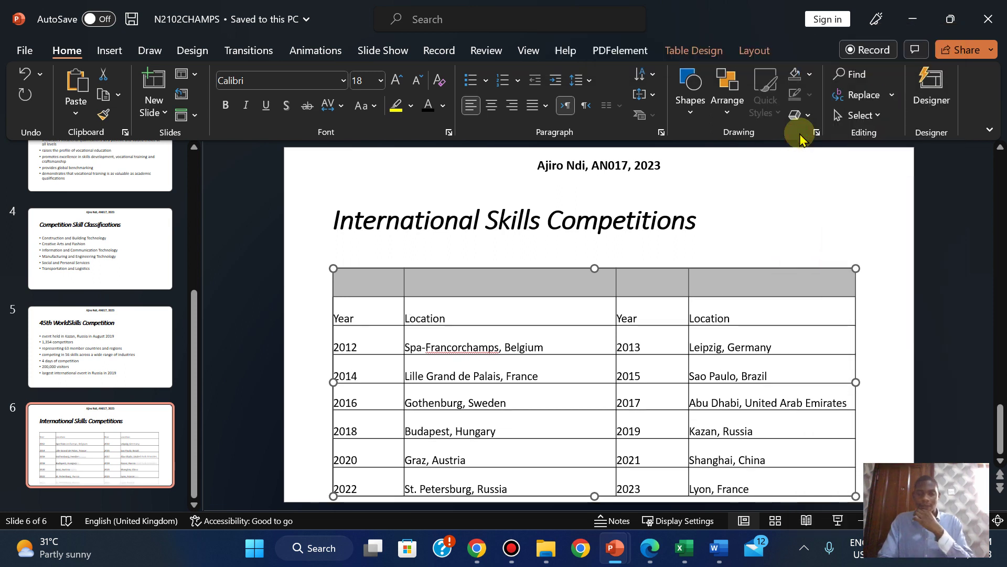
click(703, 292)
click(649, 548)
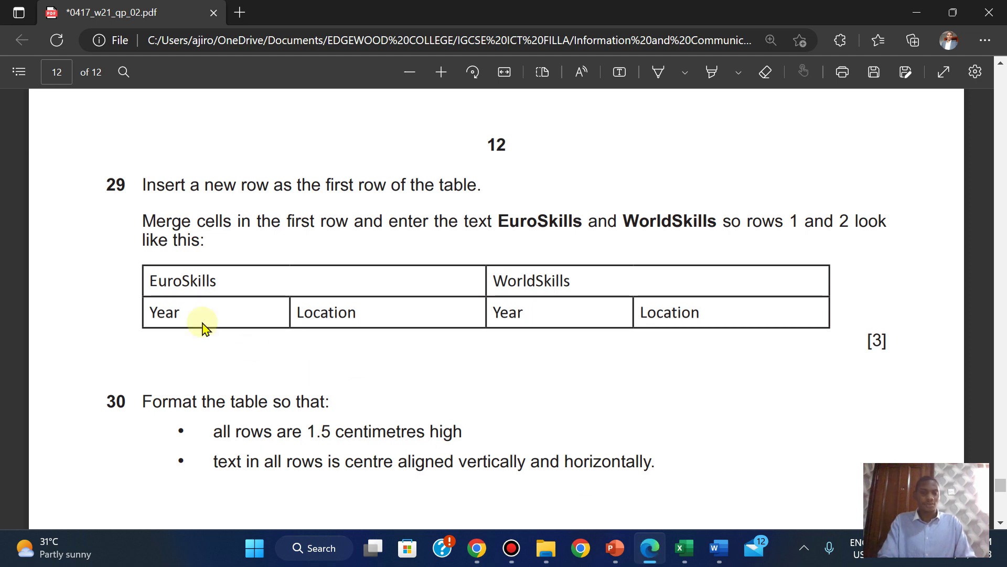
Step: Copy the word EuroSkills from the PDF's sample table and go back to PowerPoint
drag(152, 278, 218, 283)
key(ctrl+c)
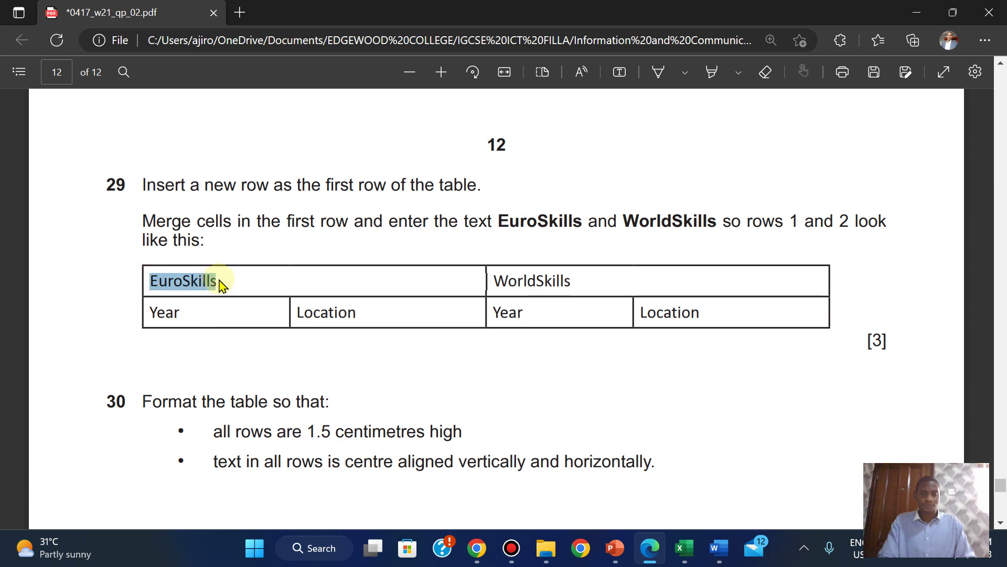
click(252, 148)
mouse_move(615, 547)
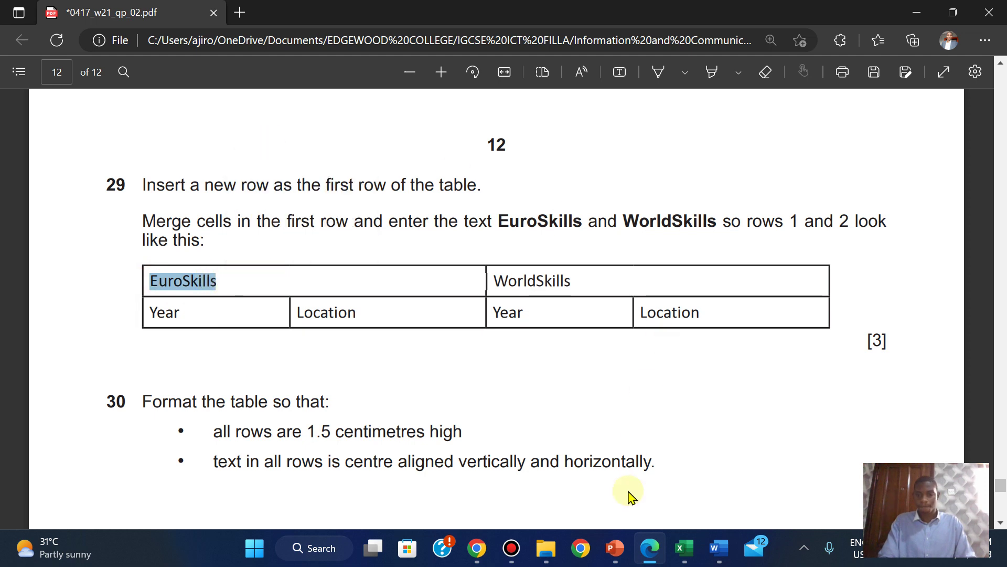
click(681, 482)
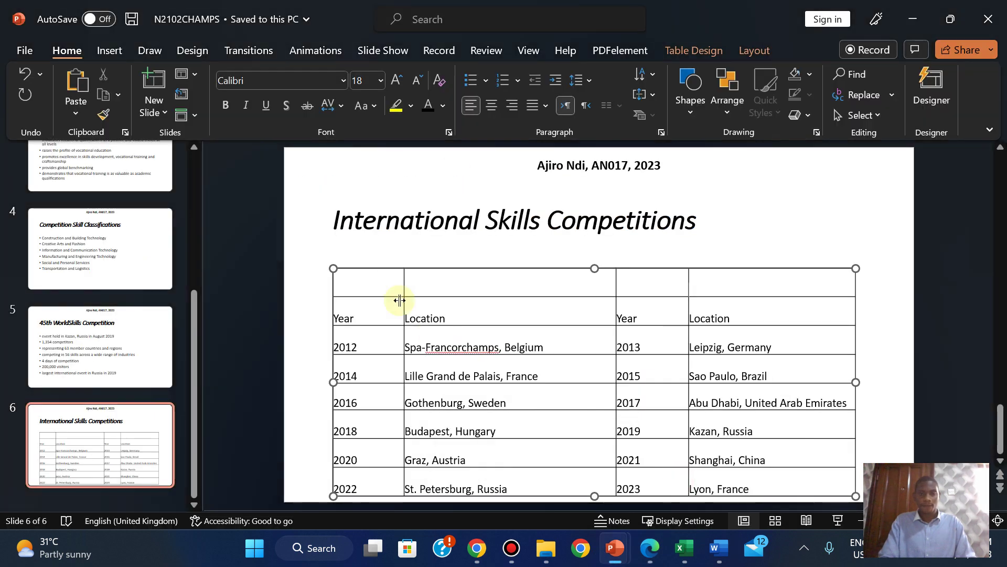
Step: Merge the first two cells of the new top row and paste EuroSkills as plain text
drag(367, 281, 465, 285)
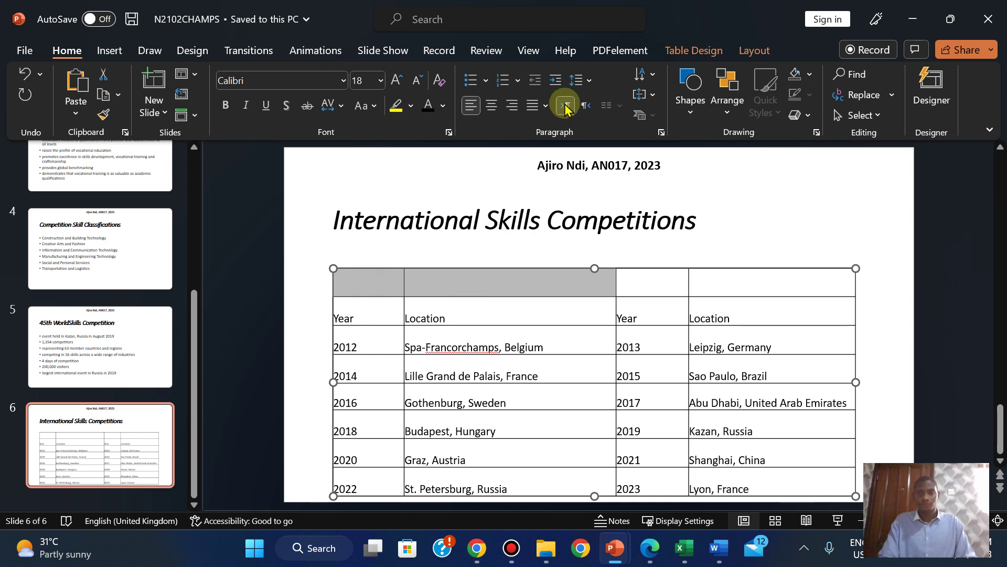
click(754, 50)
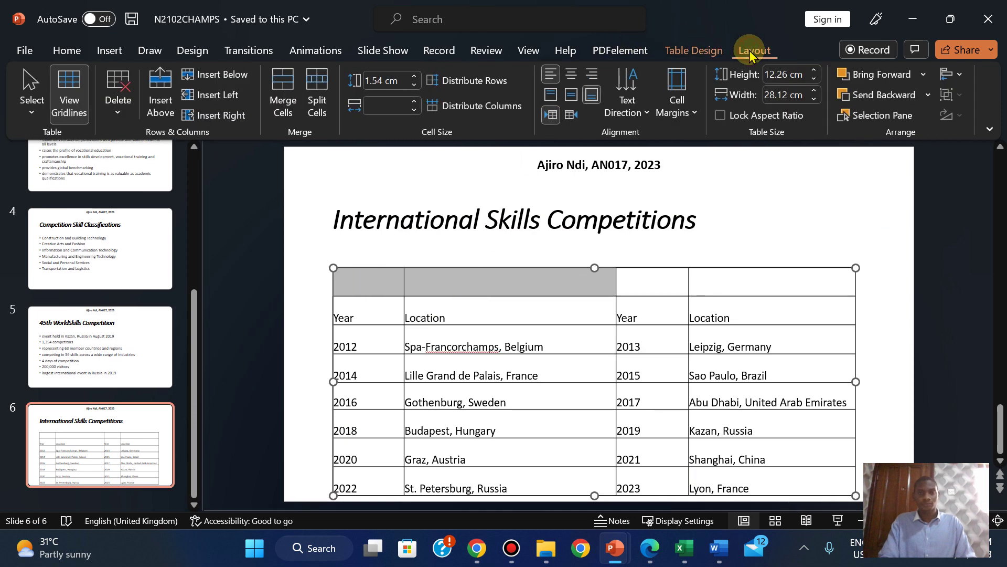
click(290, 98)
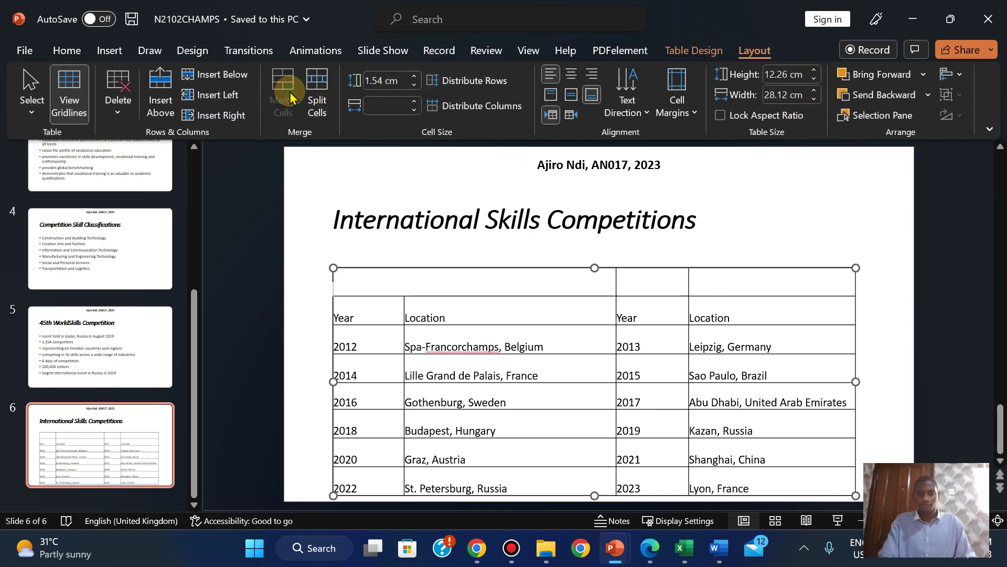
right_click(358, 284)
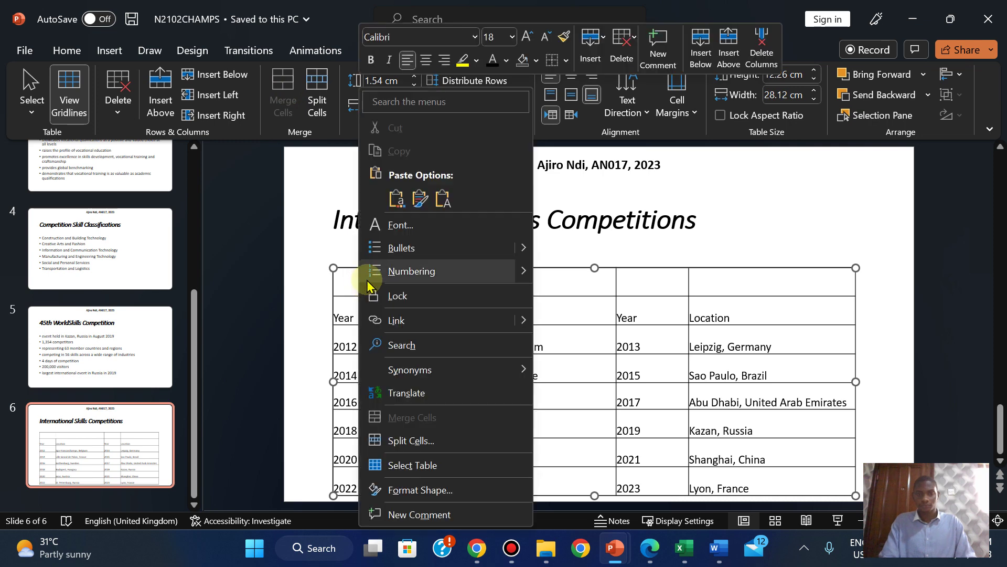
click(443, 199)
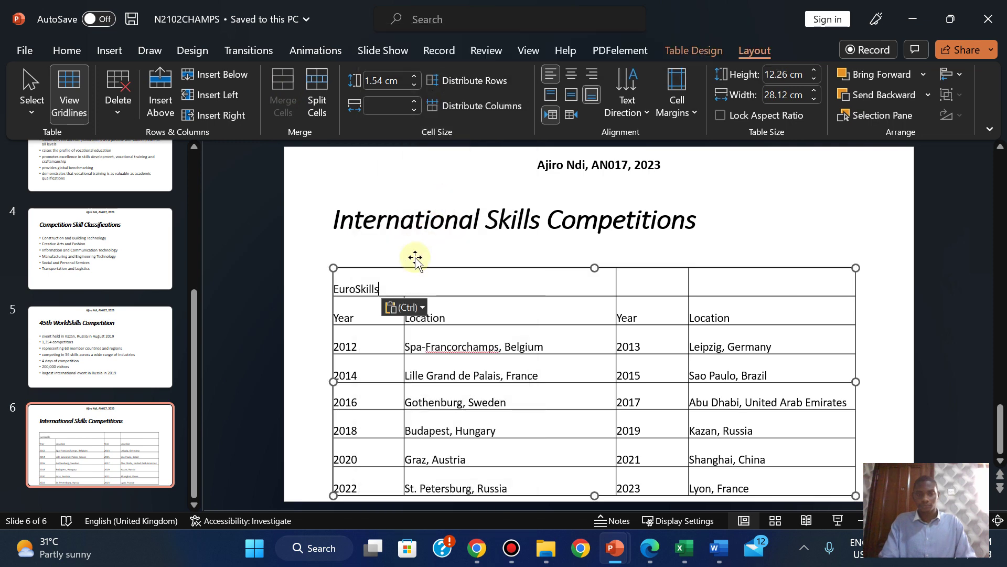
Step: Check the exam PDF, then re-paste the EuroSkills heading into the merged top-left cell
click(649, 548)
click(648, 548)
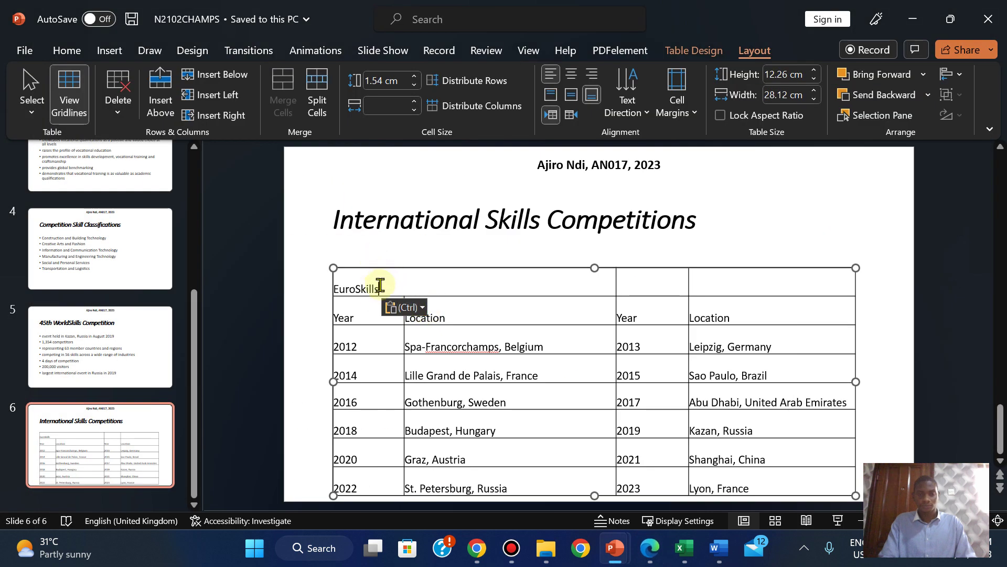
drag(379, 285, 345, 288)
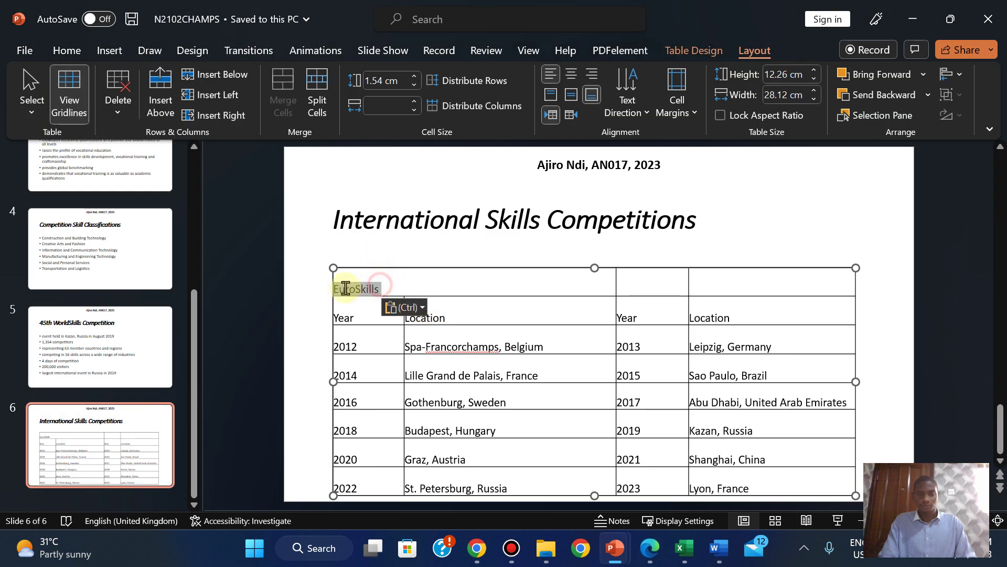
click(67, 51)
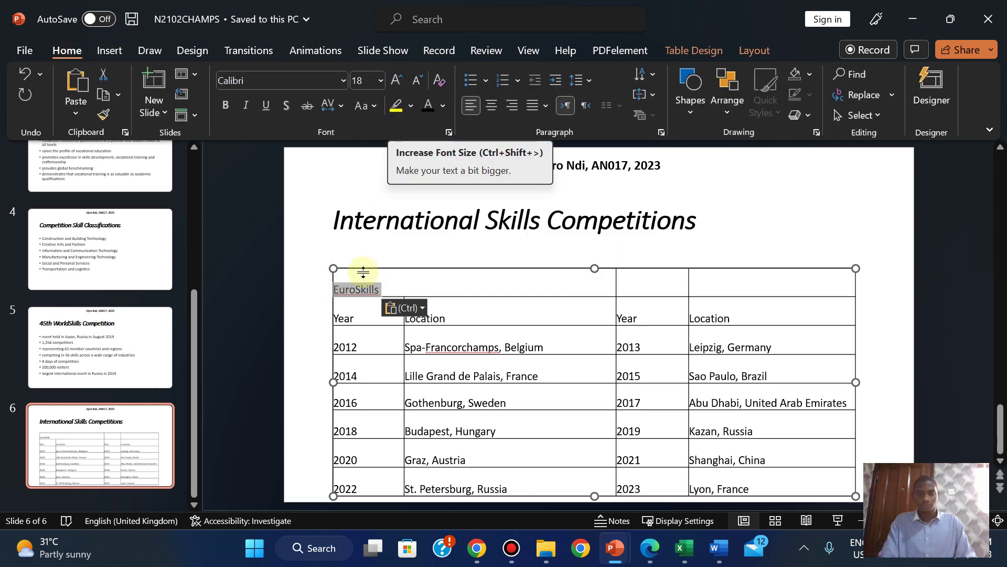
click(349, 321)
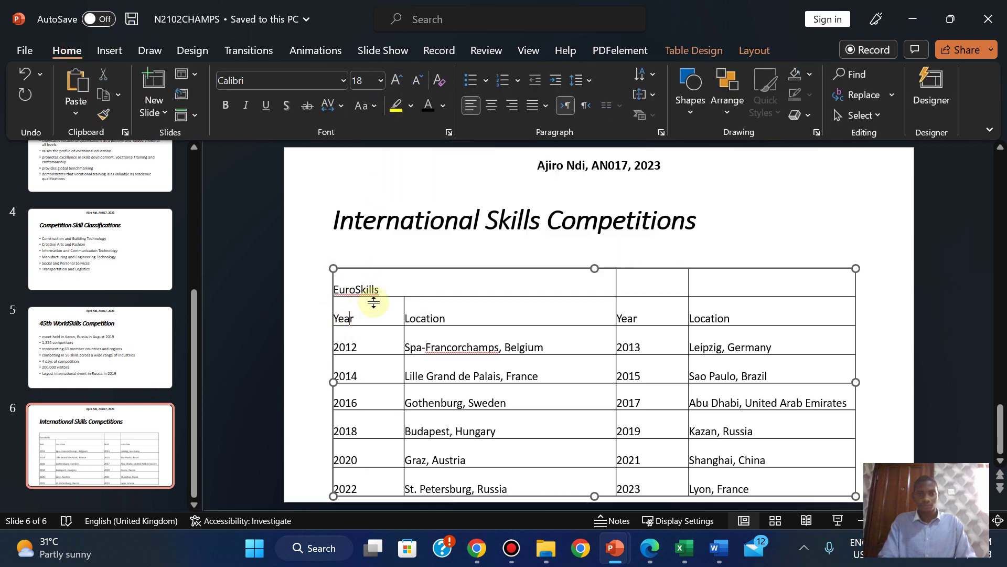
click(400, 283)
key(ctrl+v)
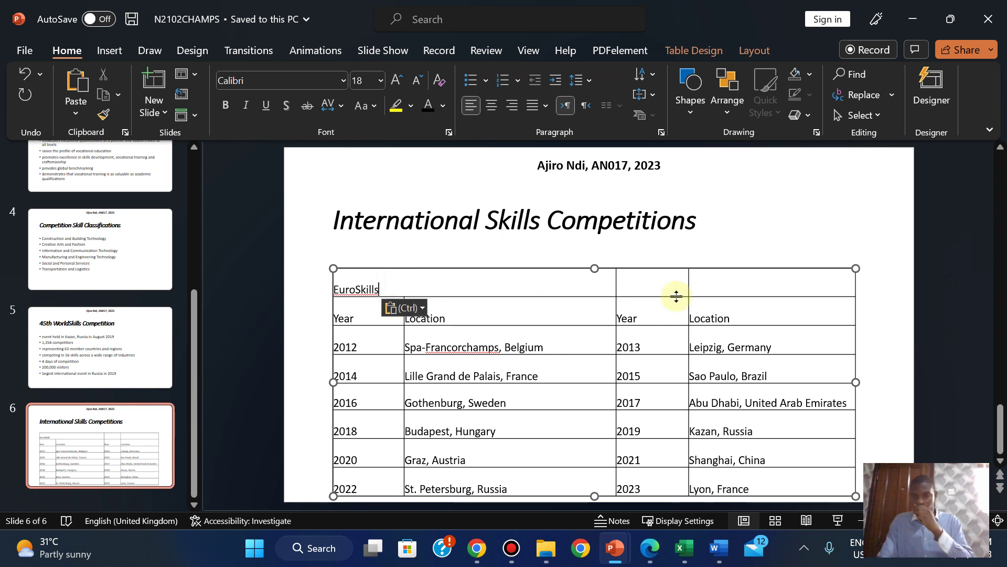
Step: Merge the last two cells of the table's top row
drag(704, 283, 654, 287)
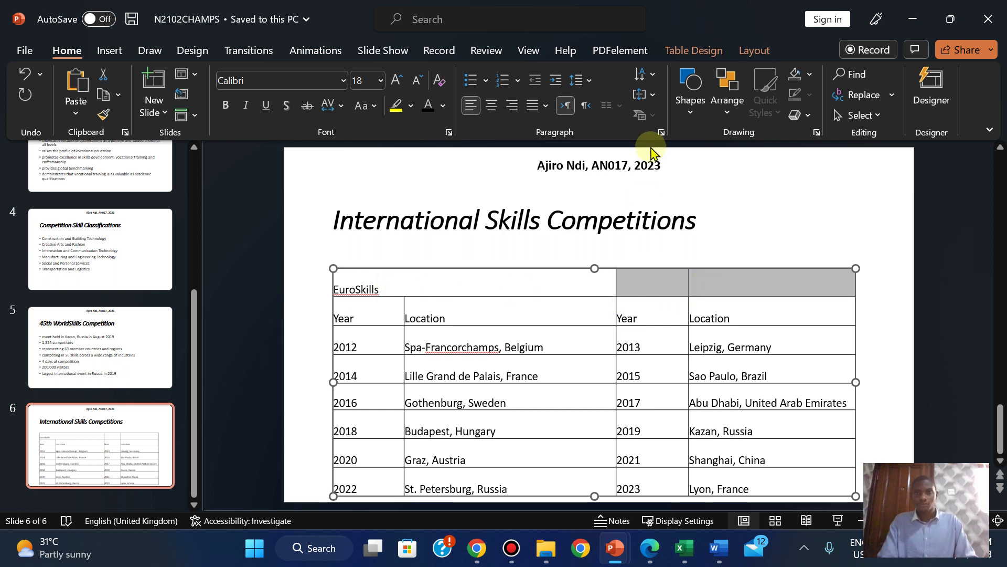
click(738, 50)
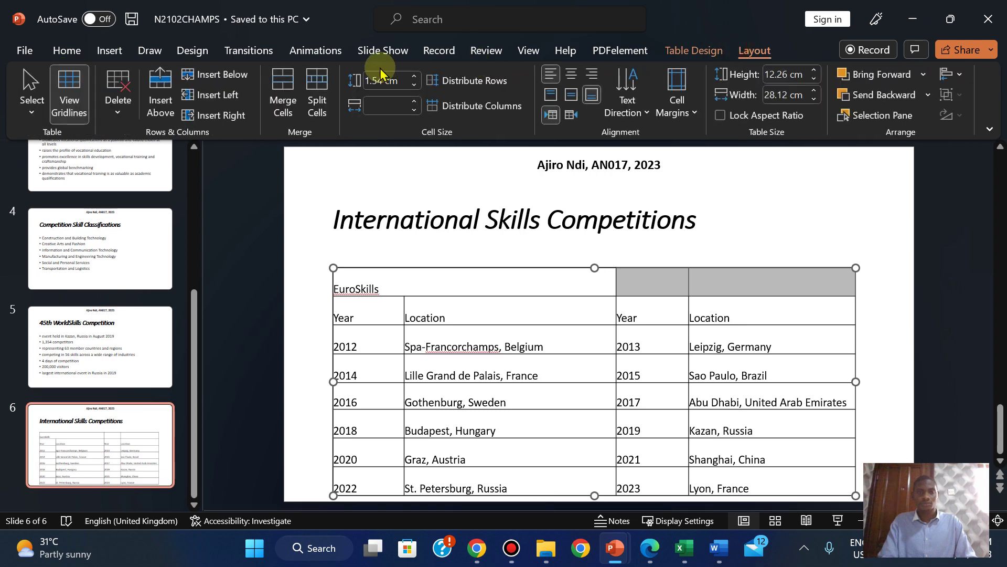
click(282, 99)
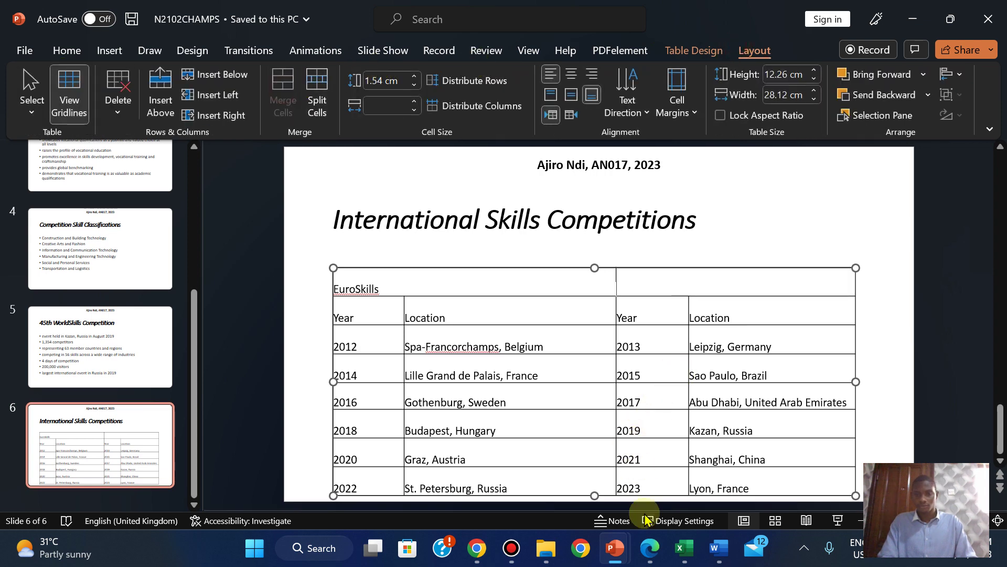
click(649, 548)
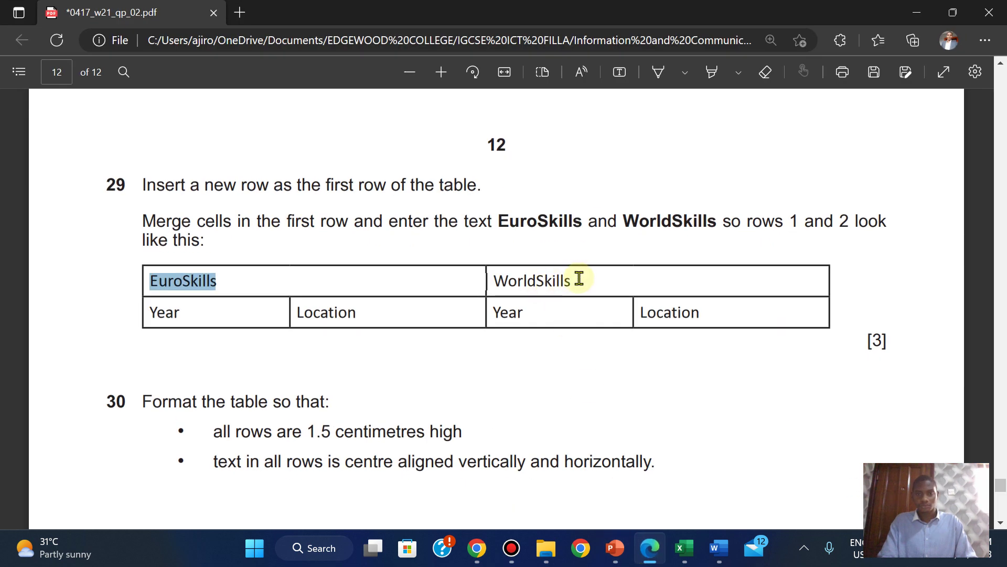
Step: Copy the word WorldSkills from question 29's sample table and return to N2102CHAMPS
drag(579, 278, 504, 283)
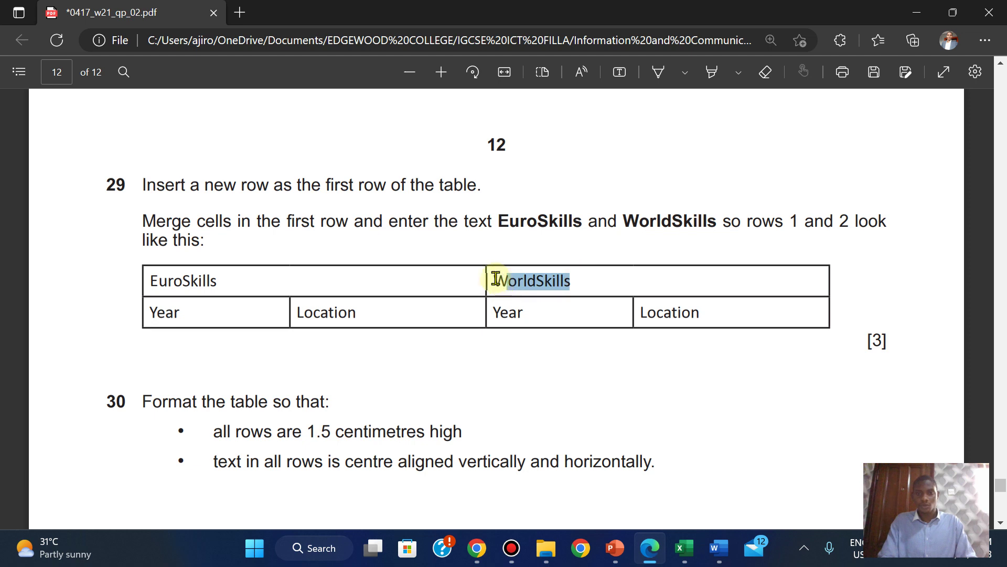
click(586, 279)
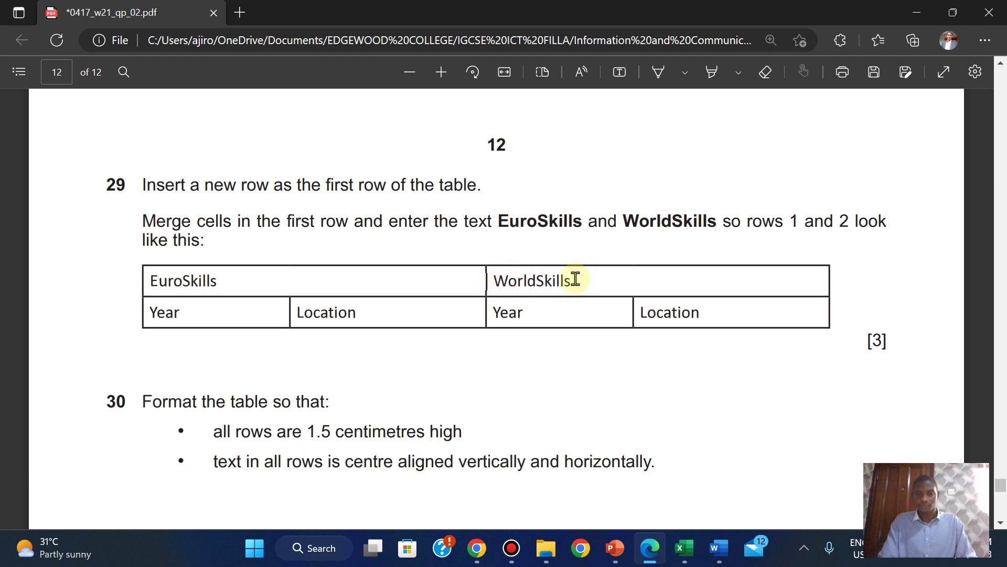
drag(576, 279, 497, 283)
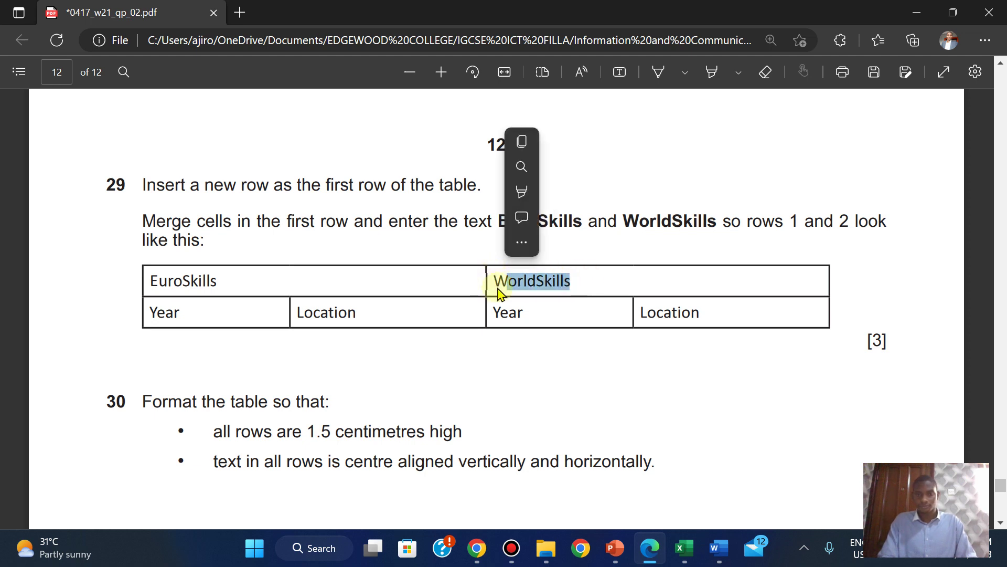
click(498, 287)
drag(495, 282, 585, 279)
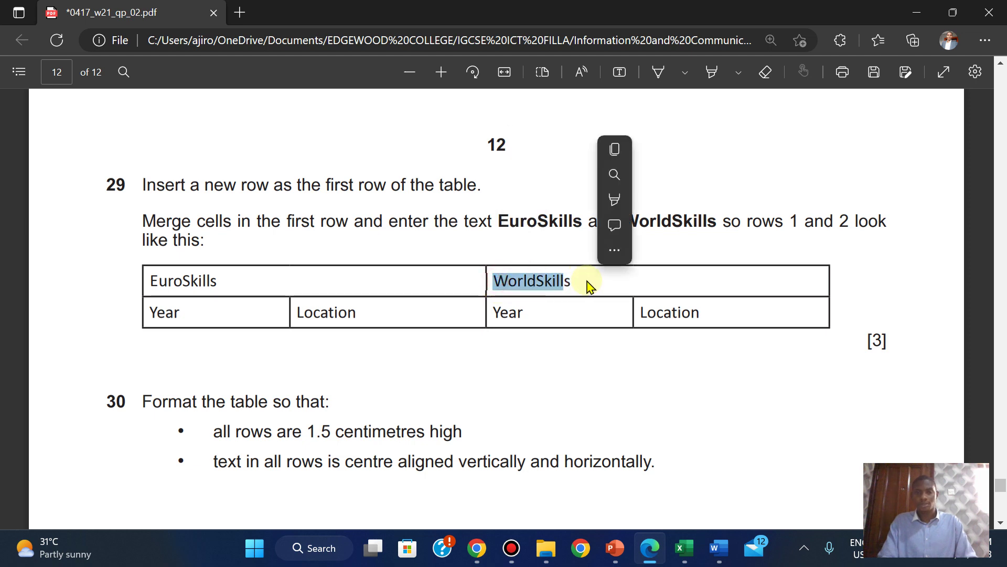
click(555, 284)
drag(499, 279, 577, 282)
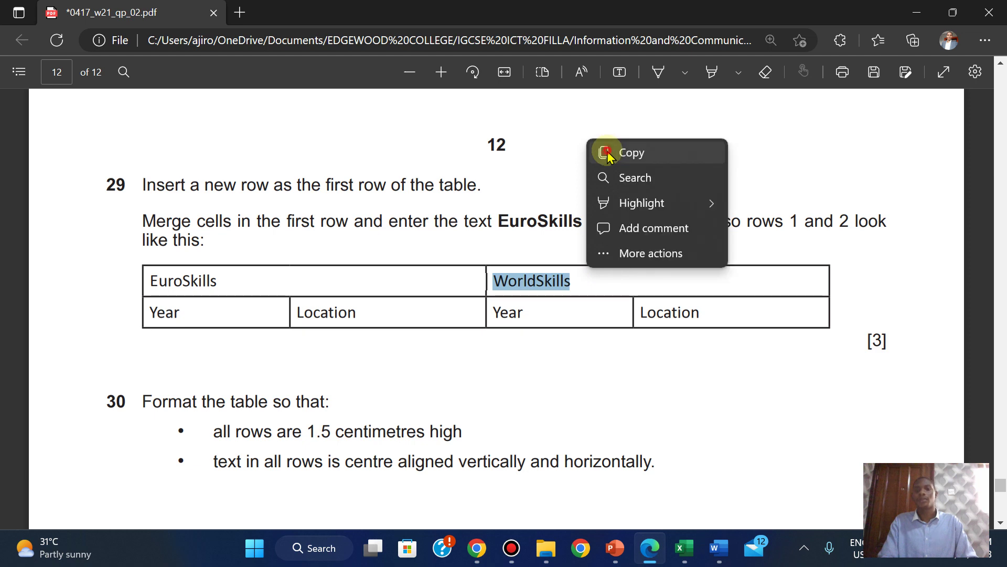
click(605, 152)
mouse_move(614, 548)
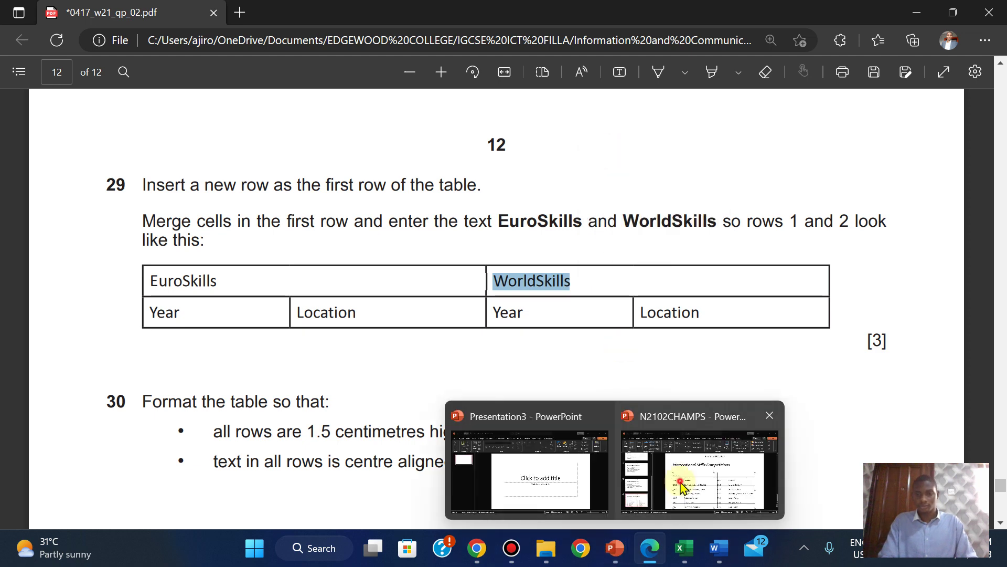
click(708, 461)
Step: Paste WorldSkills into the merged top-right cell and nudge the whole table higher on the slide
right_click(636, 291)
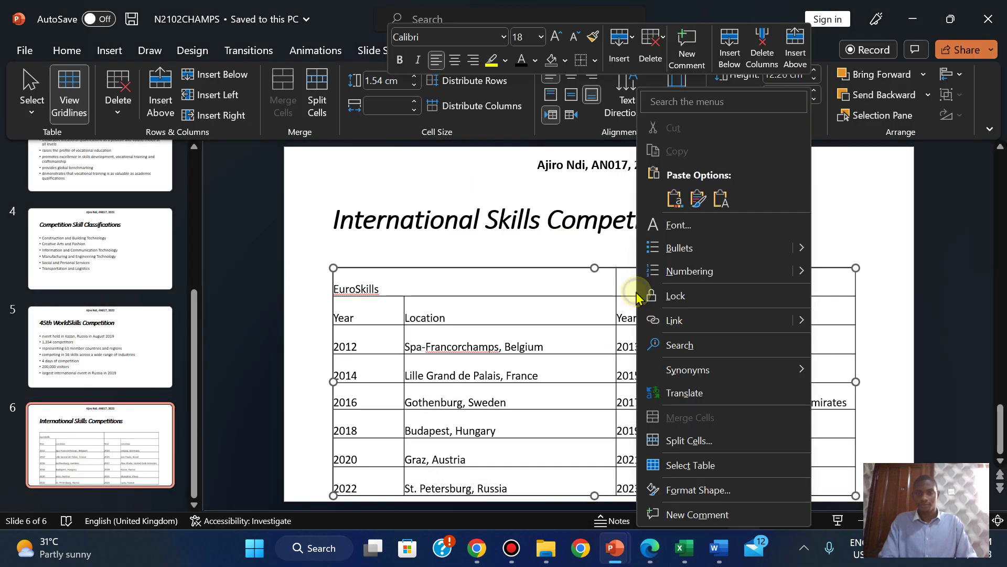
click(720, 197)
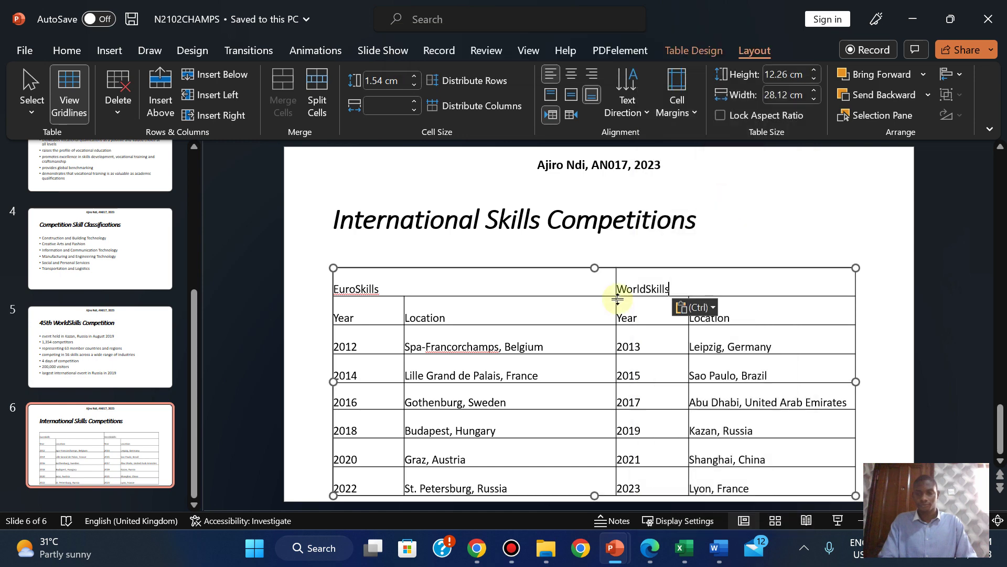
click(730, 266)
drag(730, 266, 730, 248)
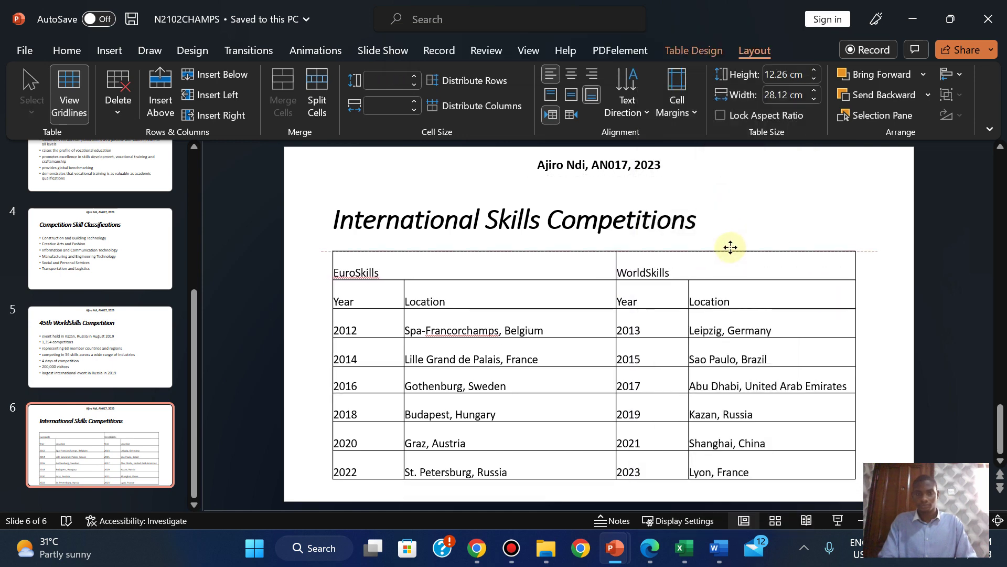
mouse_move(683, 547)
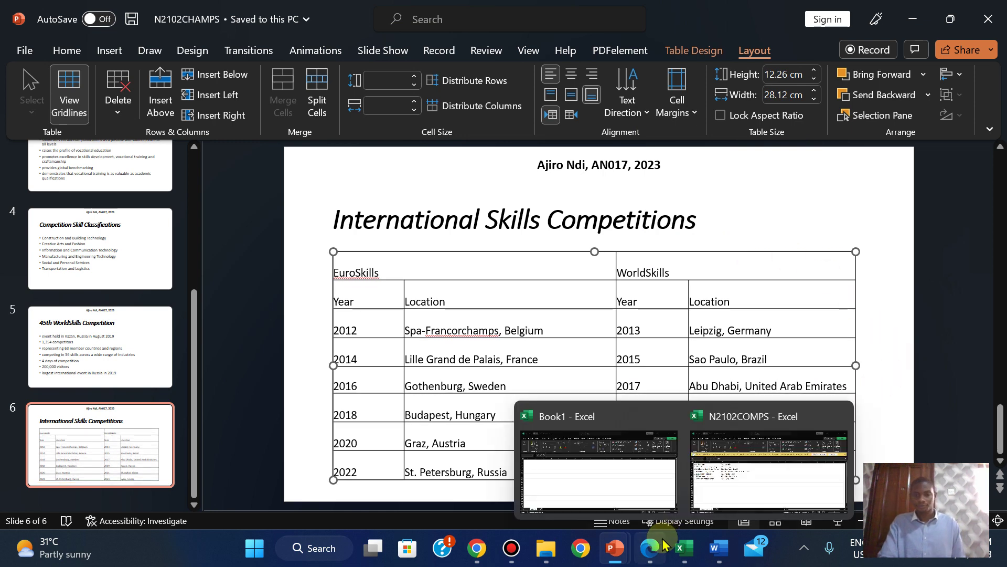
Step: Switch back and forth between the presentation and the exam PDF to compare, ending on the PDF
click(651, 550)
click(650, 549)
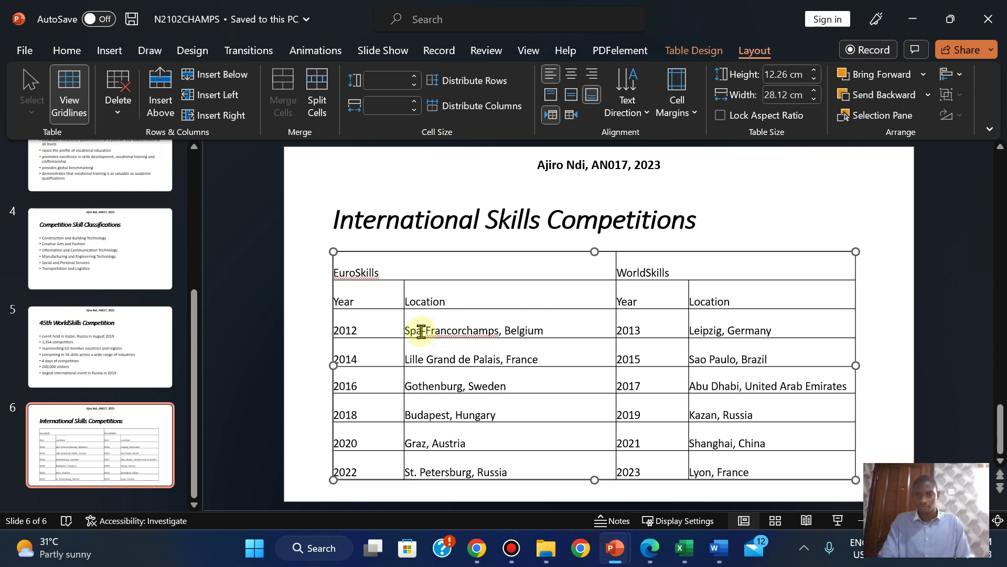
click(653, 548)
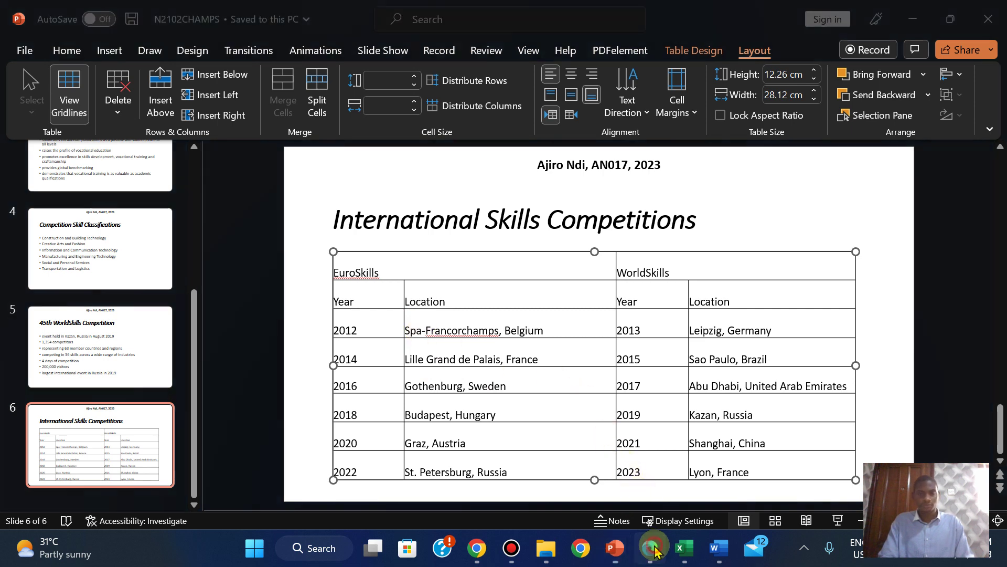
click(653, 549)
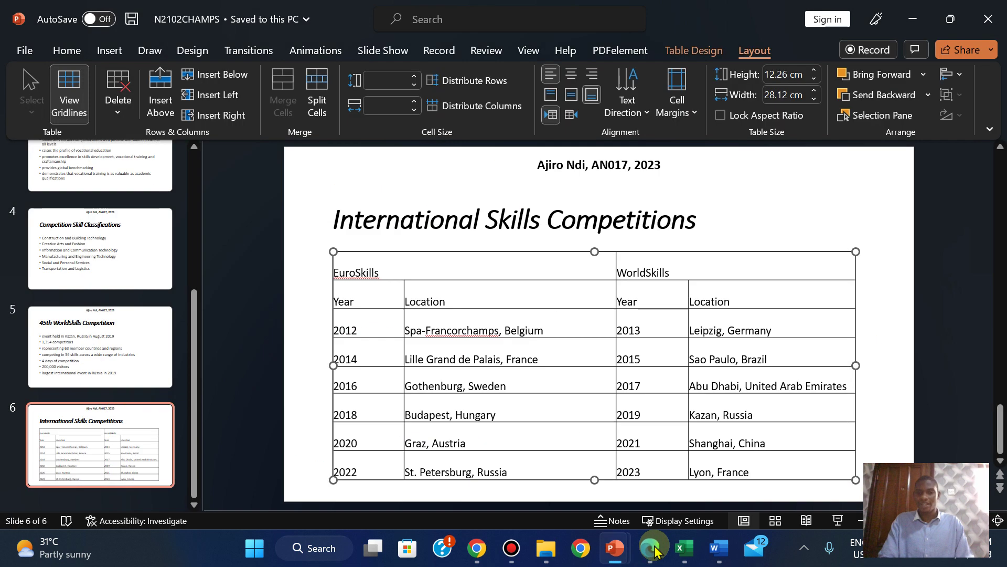
click(653, 548)
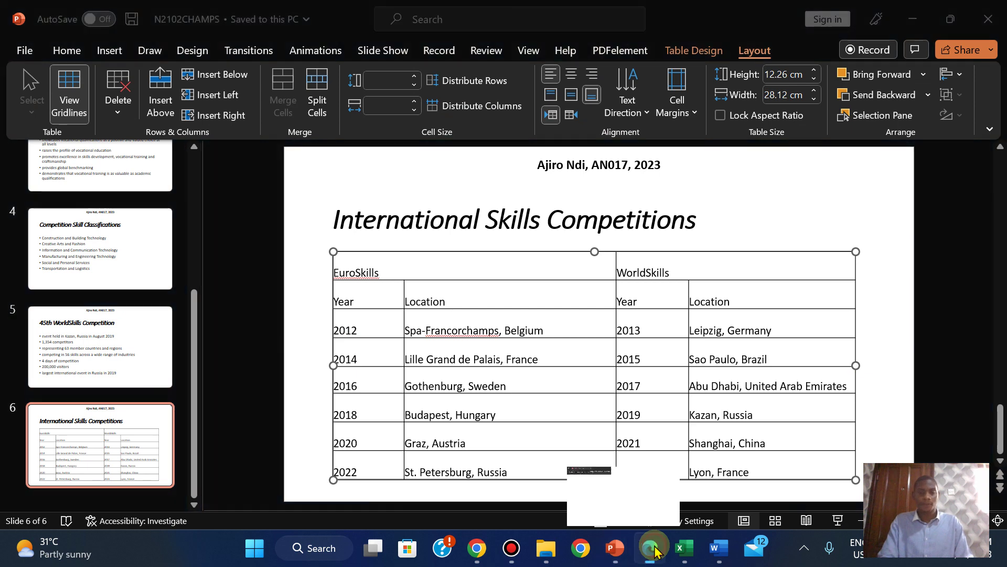
Step: Highlight all of question 29's text and sample table in green, then return to PowerPoint
drag(144, 183, 887, 344)
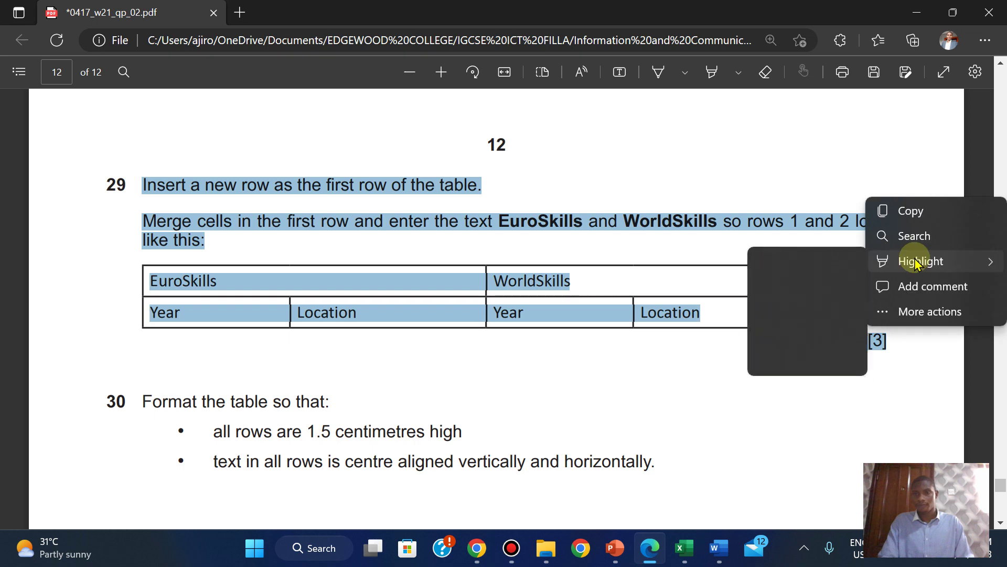
click(803, 286)
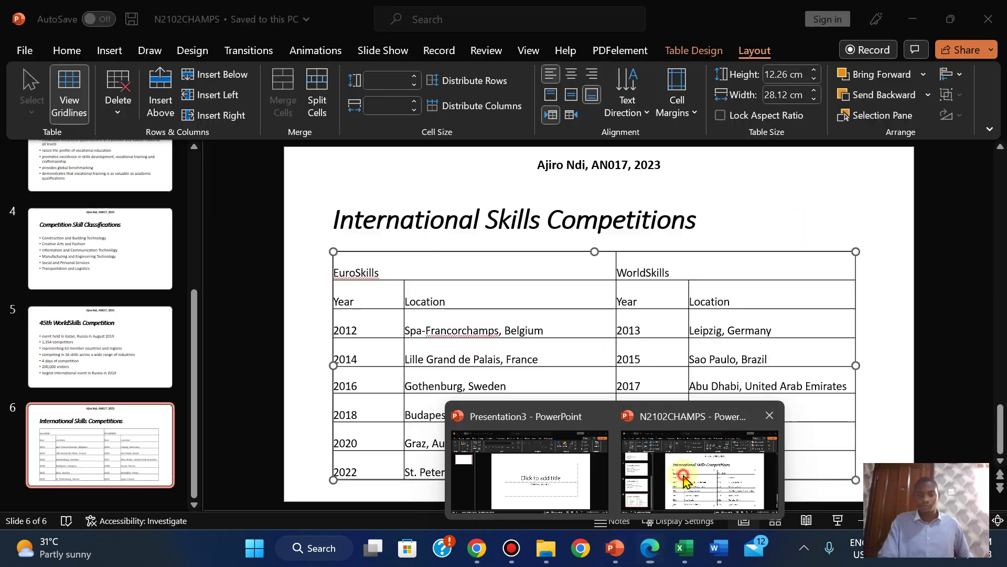
mouse_move(615, 547)
click(683, 474)
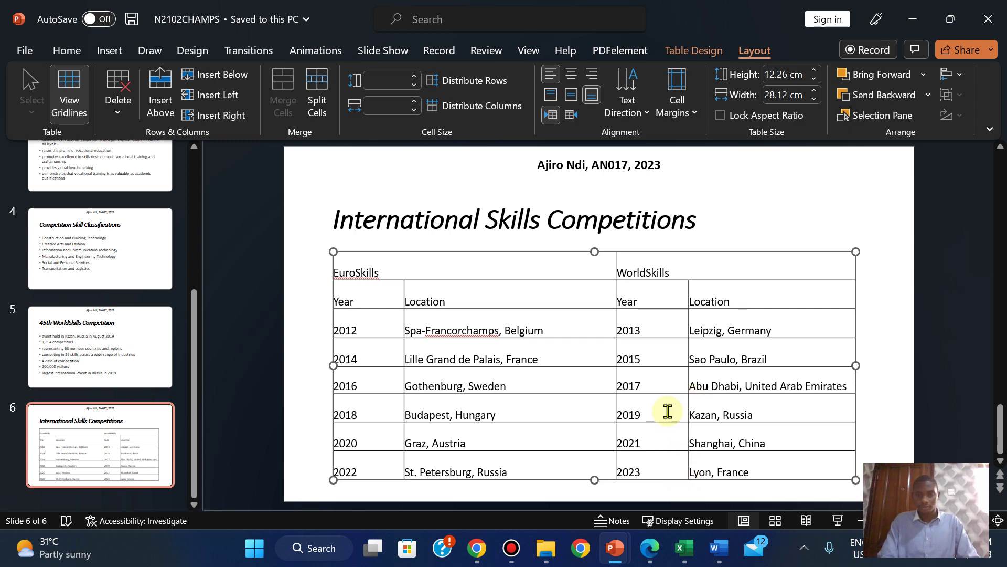
Step: Shift the WorldSkills columns left, narrow its Year column, and resize the table to 27.5 × 11.98 cm
click(616, 406)
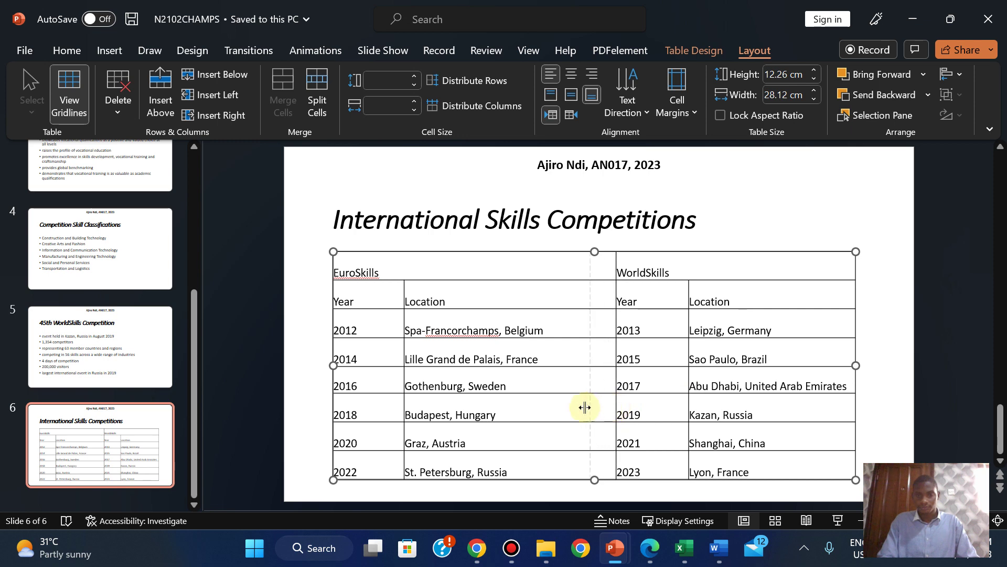
drag(611, 406, 572, 404)
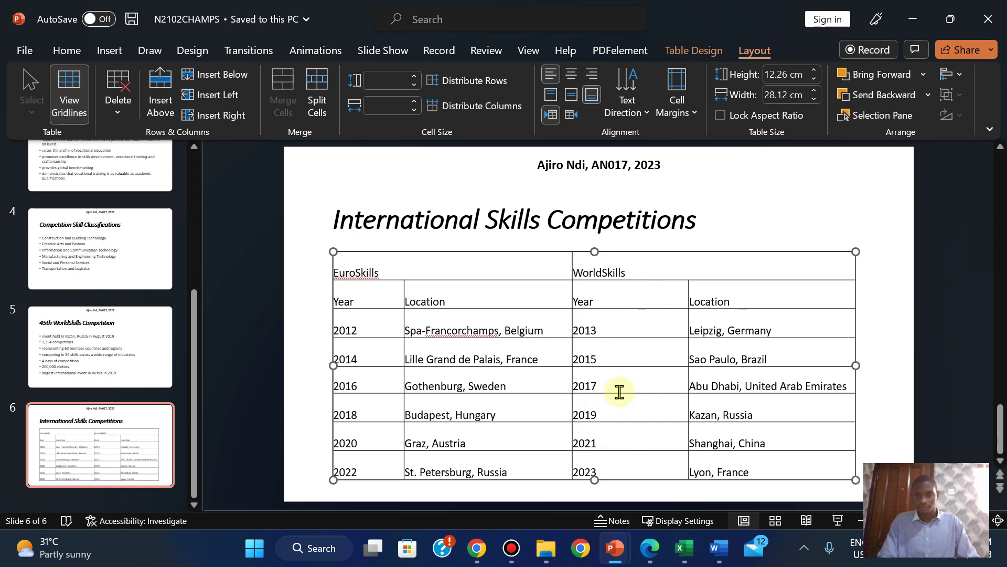
mouse_move(687, 386)
mouse_down()
mouse_move(641, 385)
mouse_move(649, 382)
mouse_up()
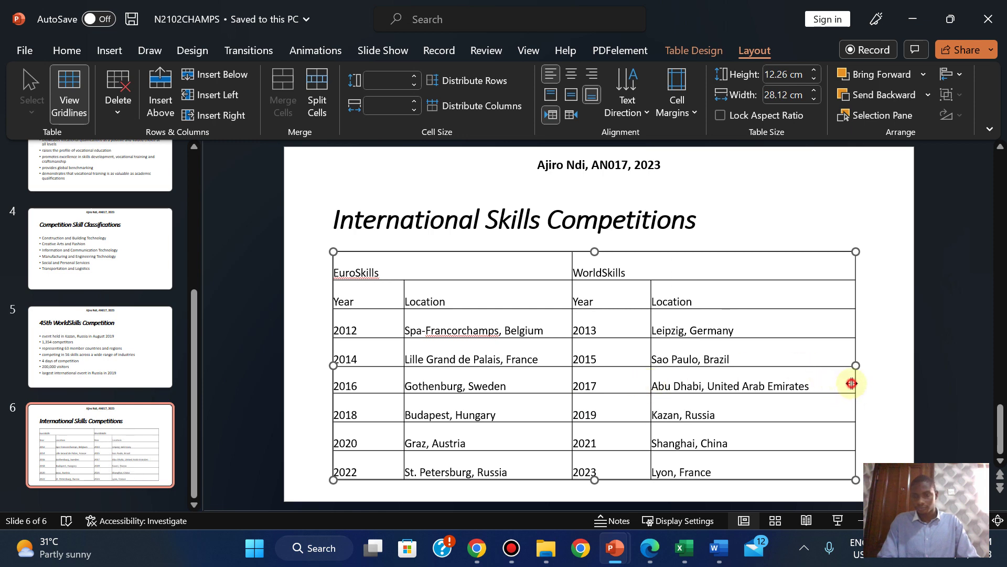
drag(851, 383, 821, 382)
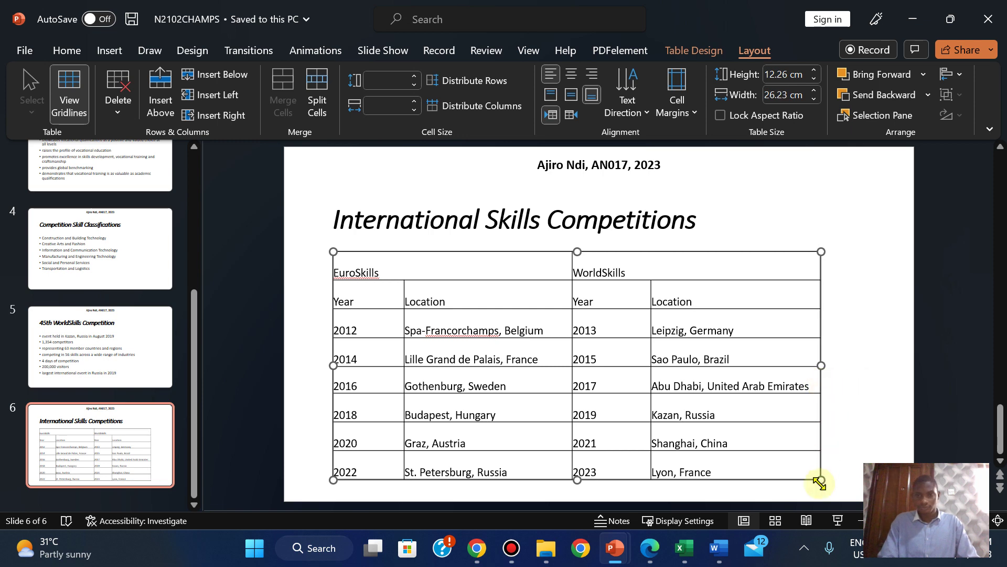
drag(821, 479, 844, 474)
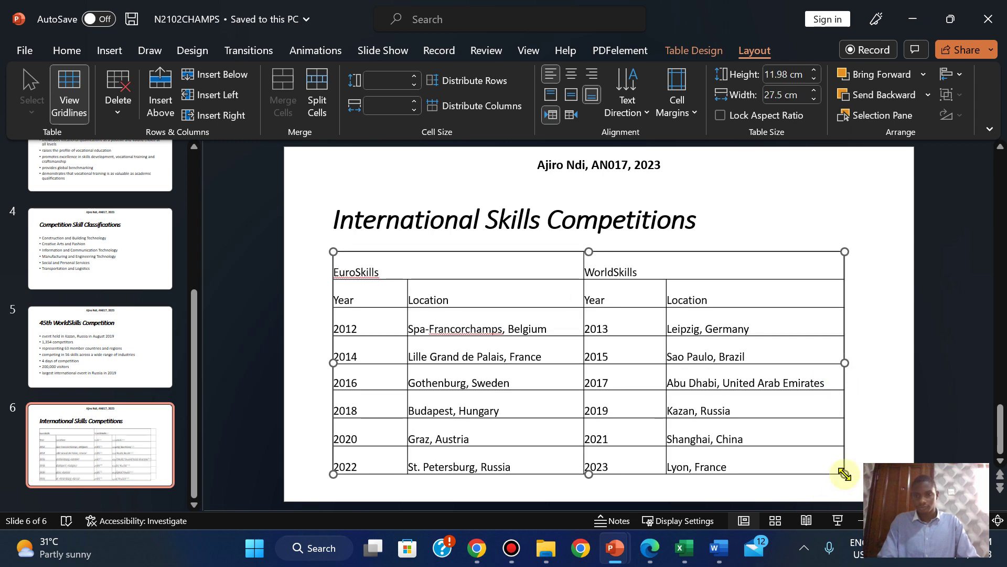
click(864, 460)
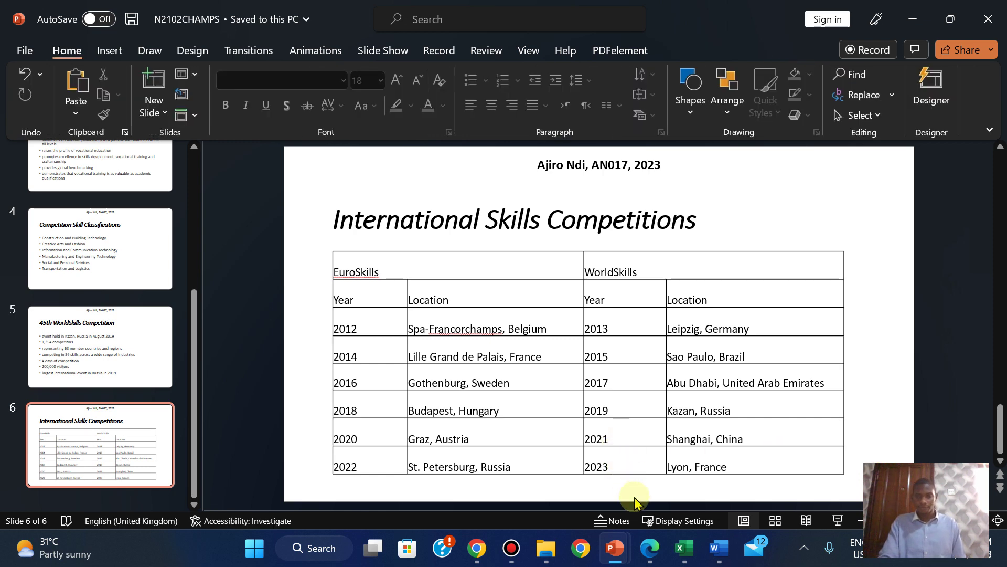
Step: Scroll the exam PDF to read question 30's row-height and alignment requirements, then return to N2102CHAMPS
click(650, 550)
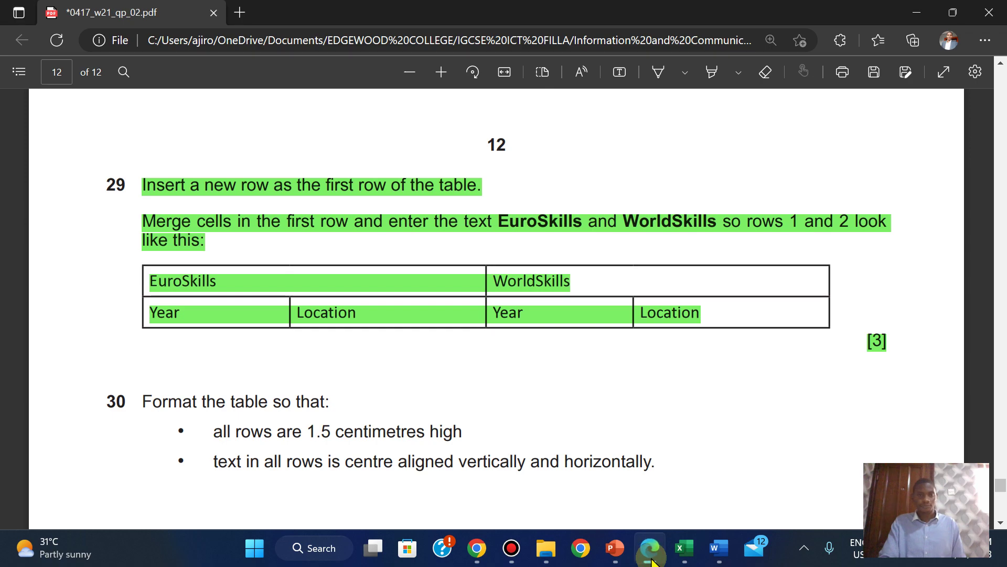
click(653, 561)
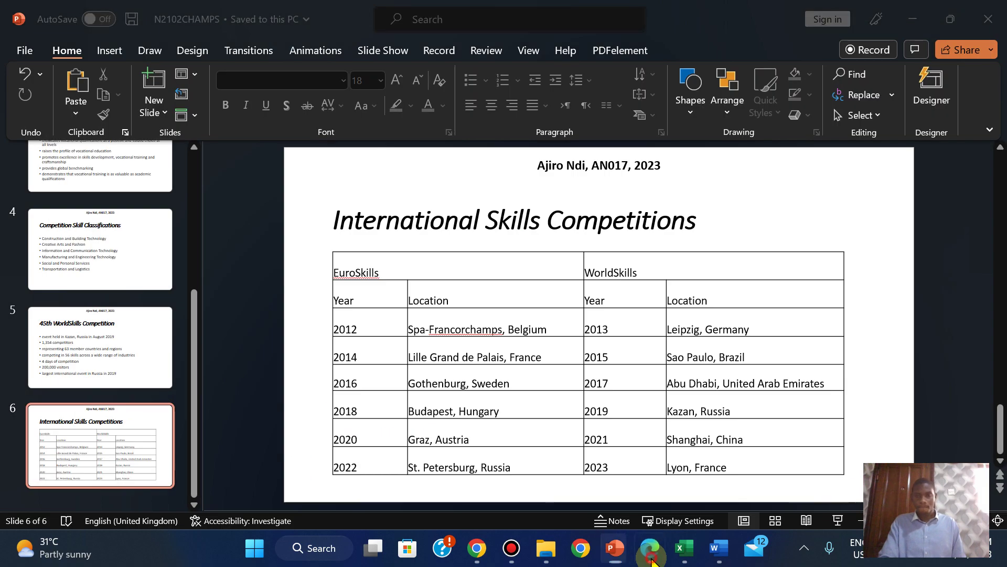
click(650, 557)
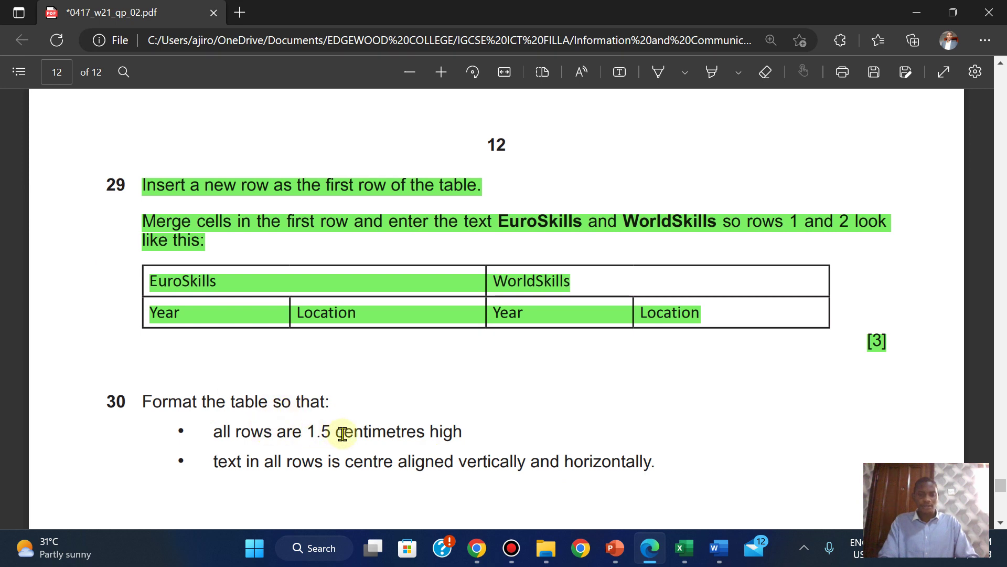
scroll(455, 418, down, 1)
scroll(455, 418, down, 1)
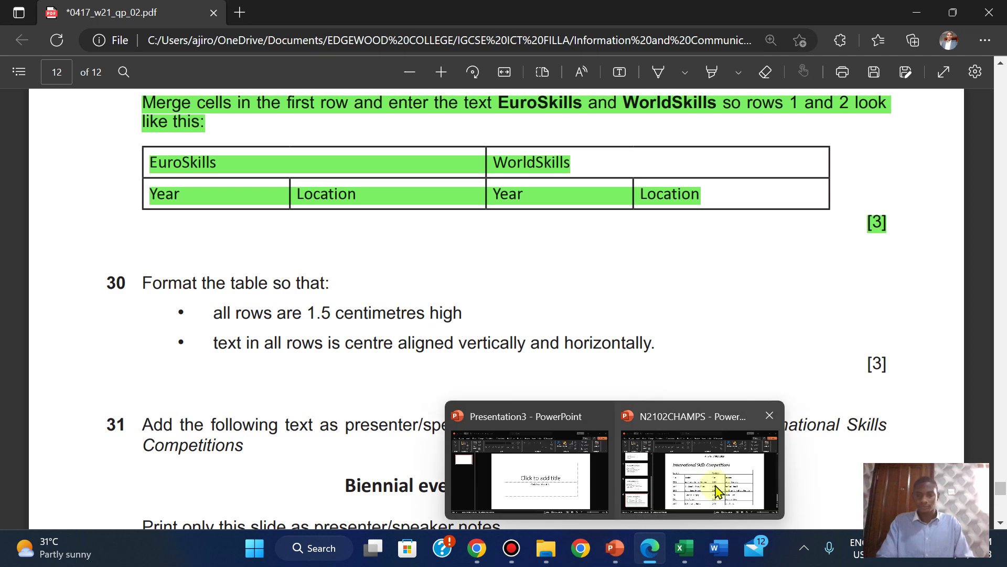
click(715, 488)
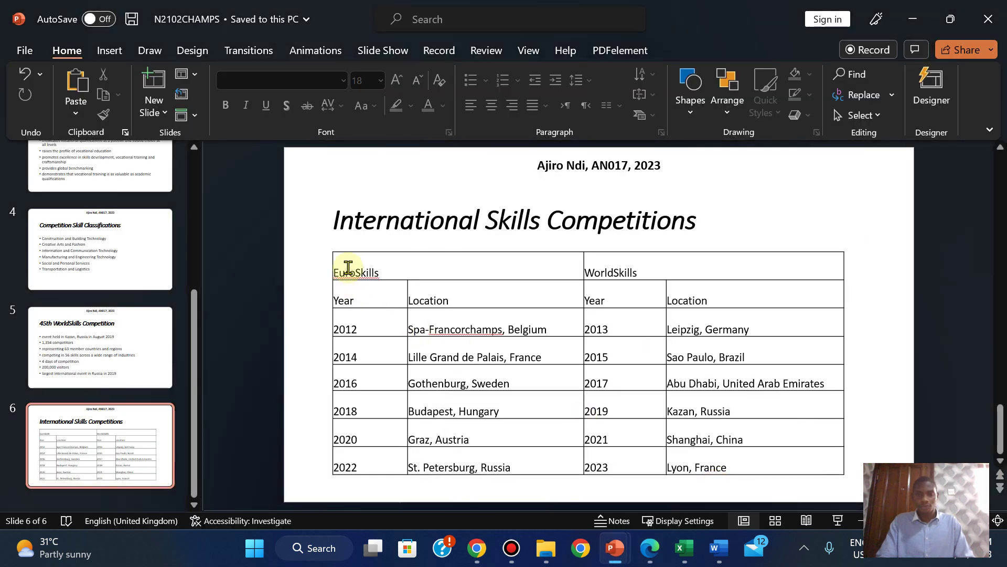
Step: Select the entire competition table and bring up its Table Layout settings
mouse_move(347, 268)
mouse_down()
mouse_move(596, 341)
mouse_move(727, 441)
mouse_up()
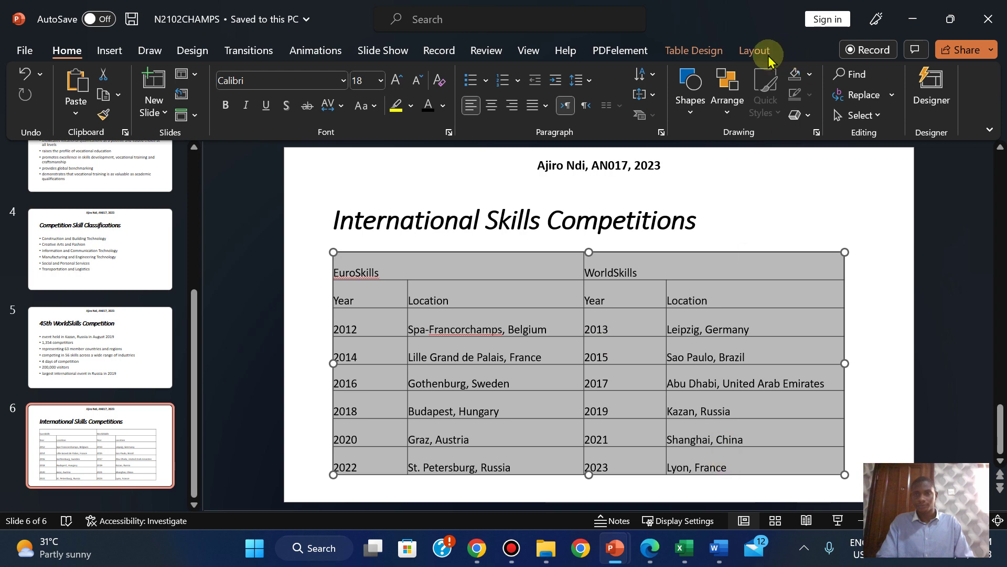
click(745, 53)
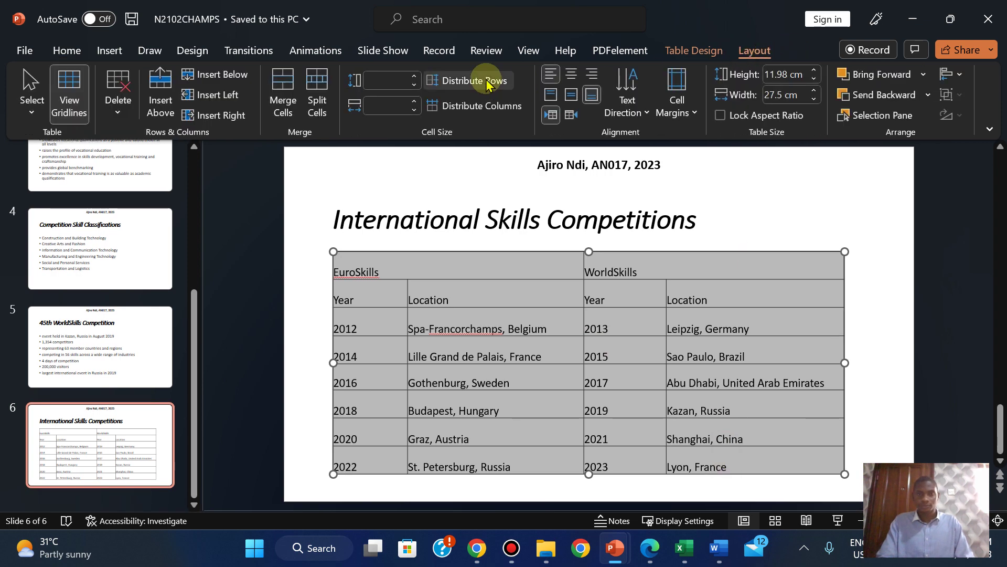
right_click(451, 263)
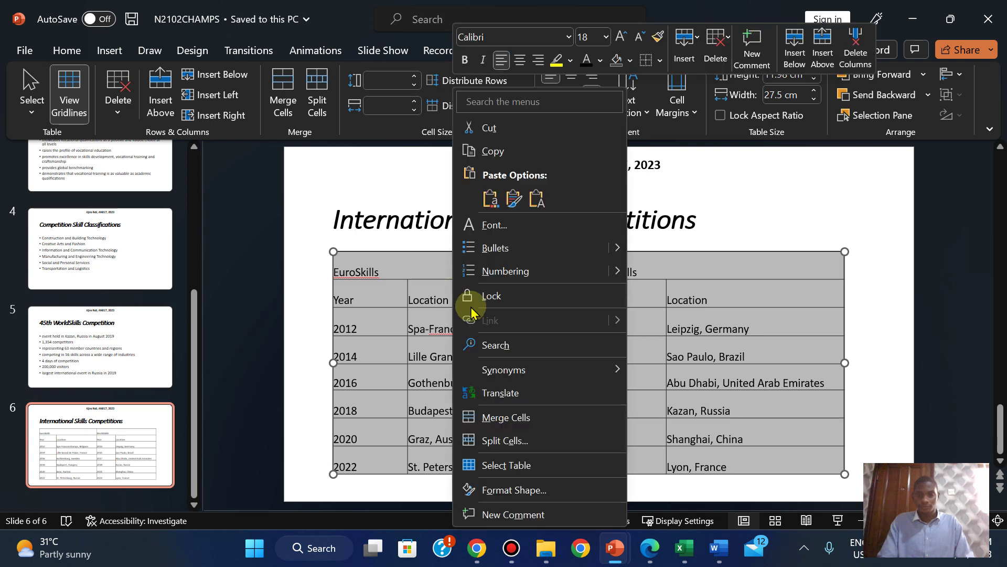
click(513, 478)
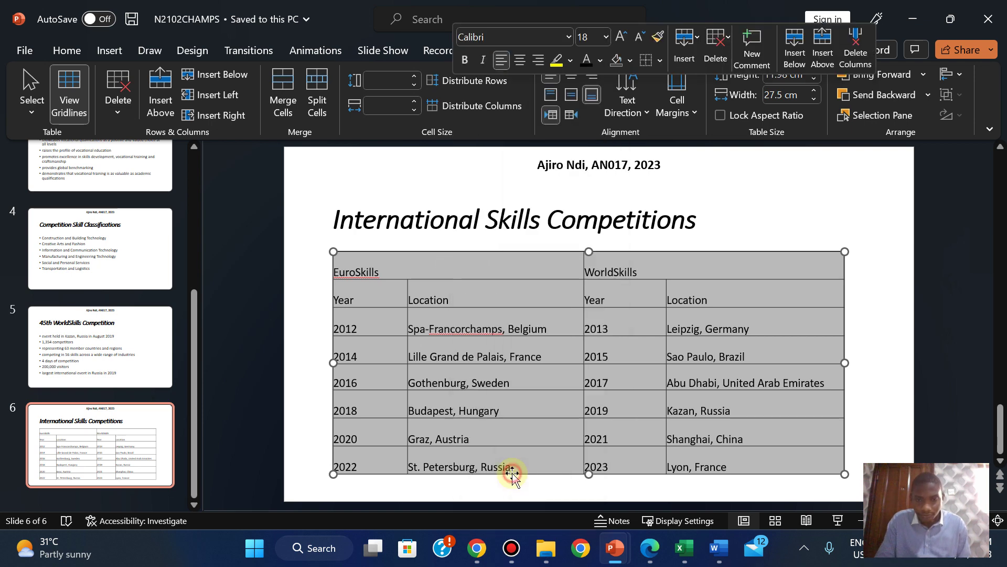
click(513, 473)
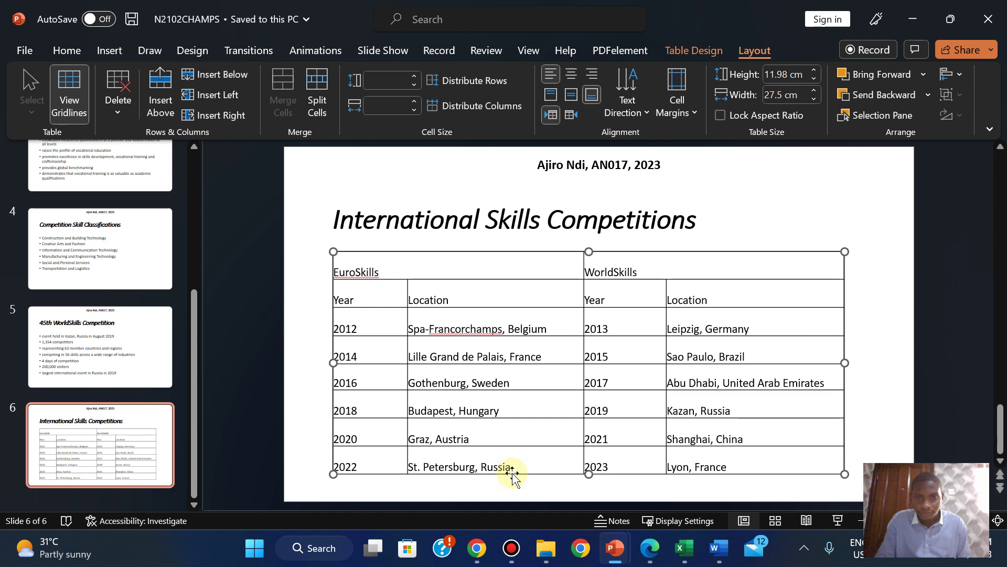
right_click(427, 253)
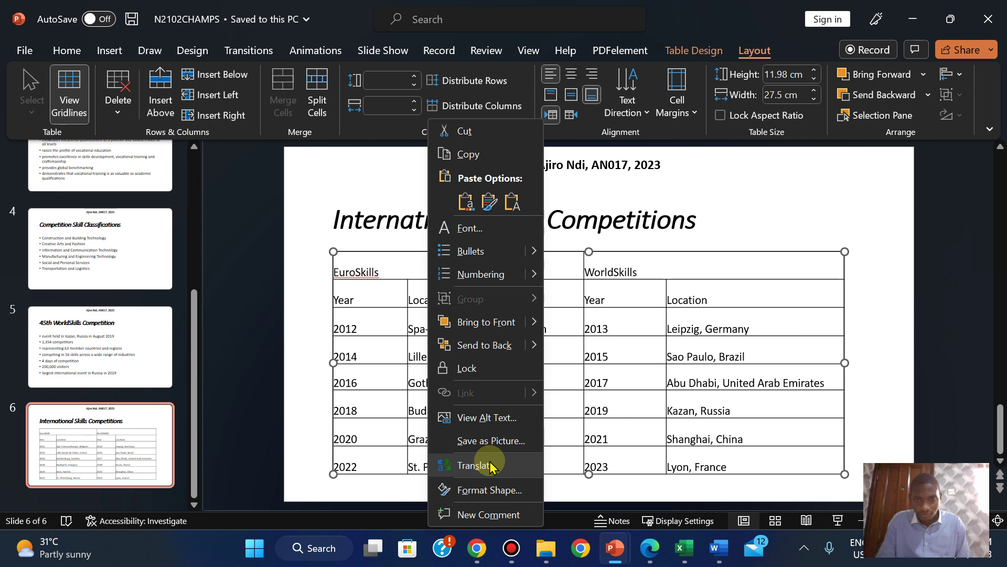
click(489, 490)
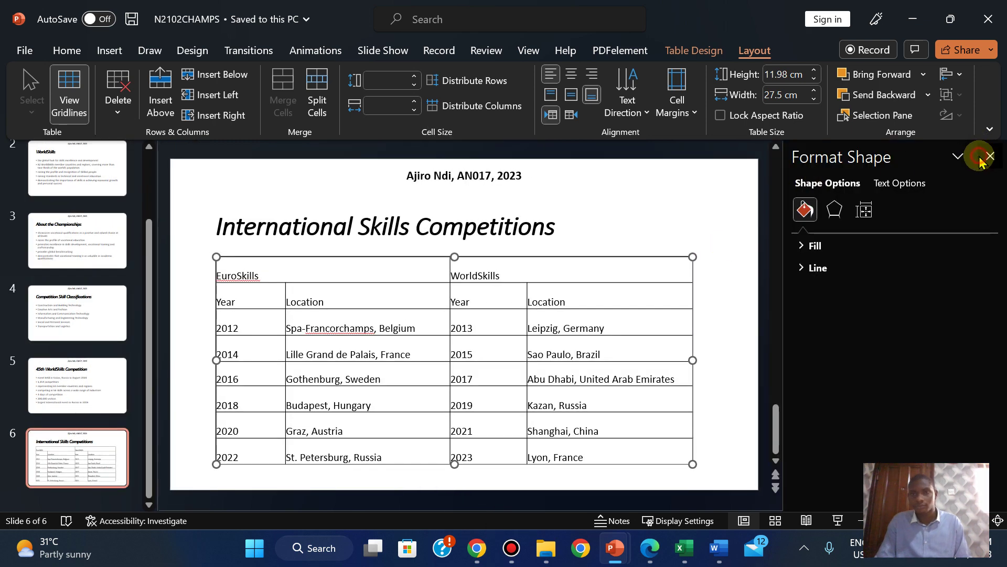
click(989, 156)
click(704, 52)
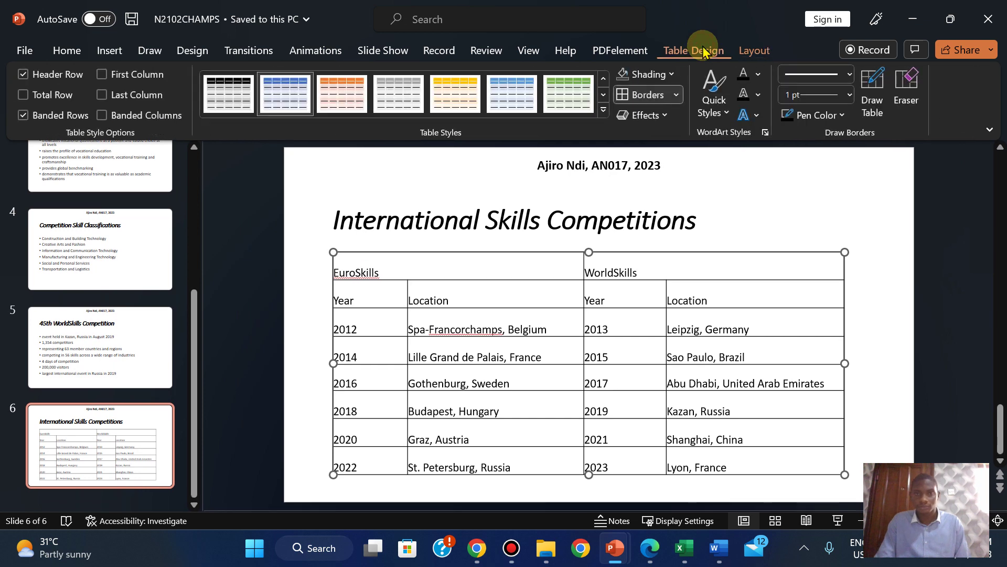
click(750, 51)
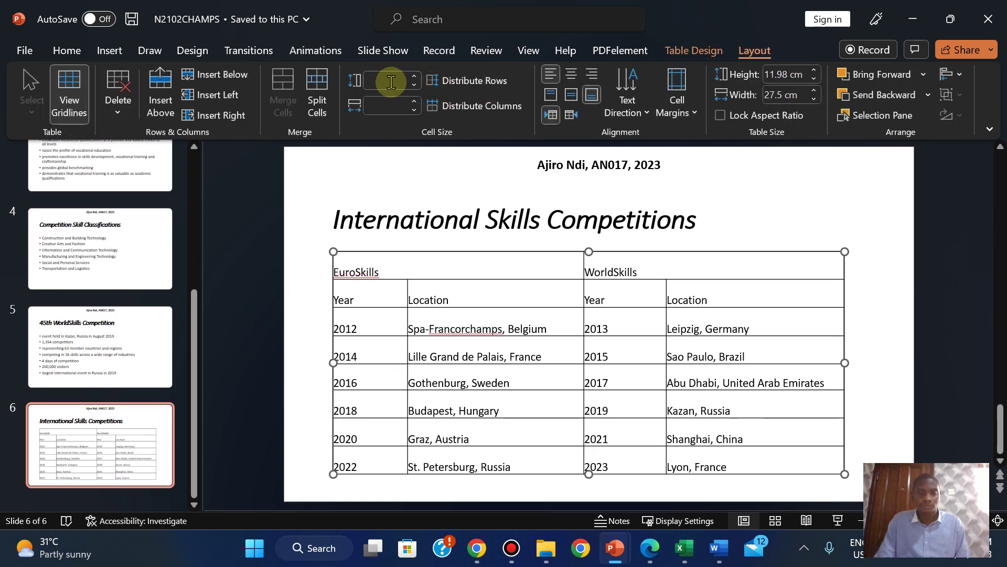
Step: Distribute the rows evenly and raise every row height to 1.5 cm, then return to the exam PDF
click(413, 79)
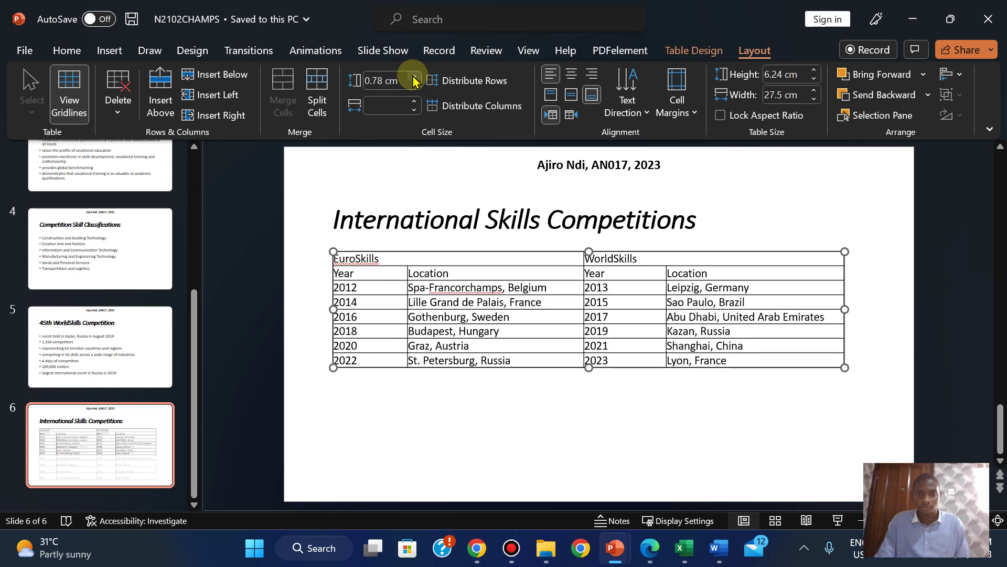
click(414, 78)
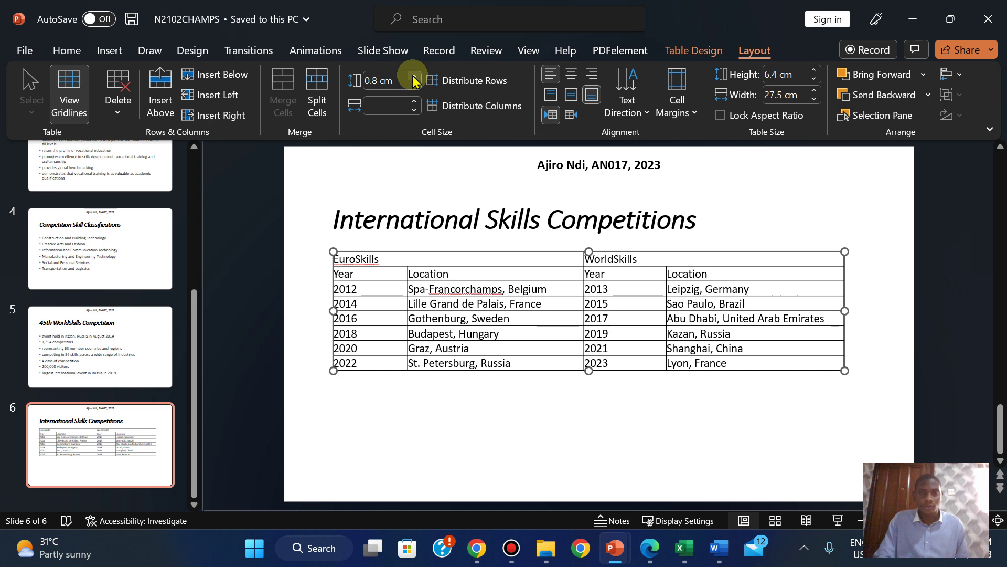
click(413, 77)
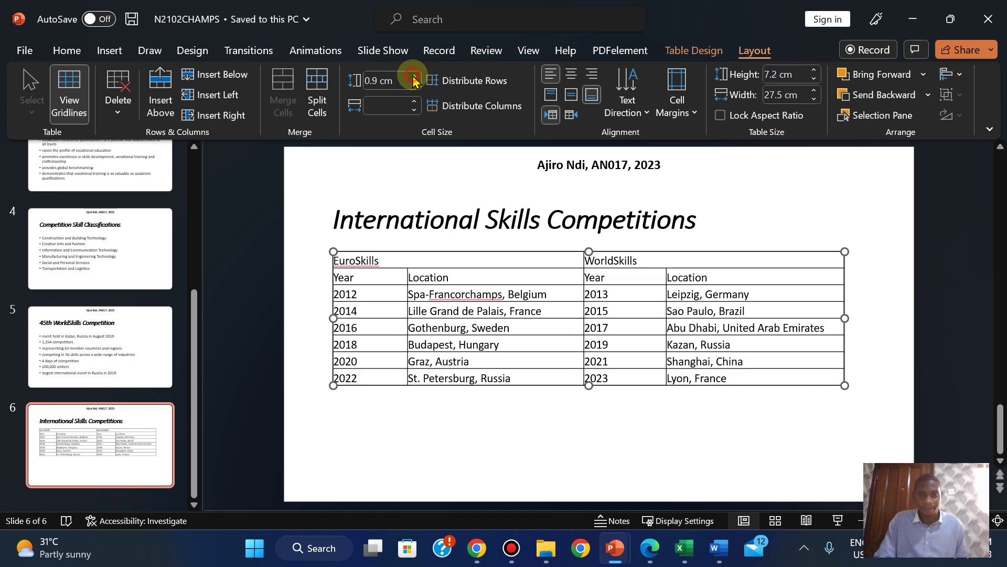
click(414, 77)
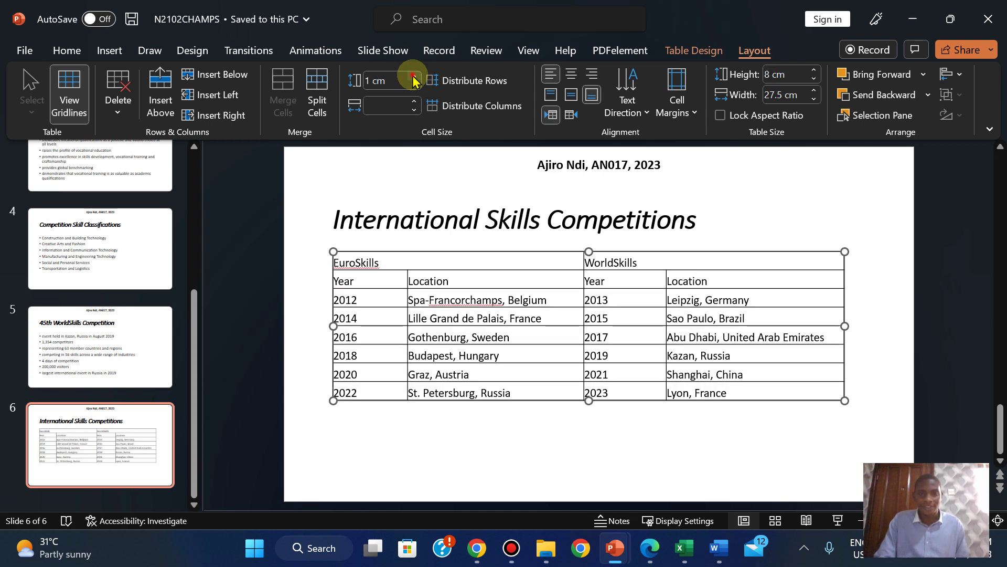
click(413, 77)
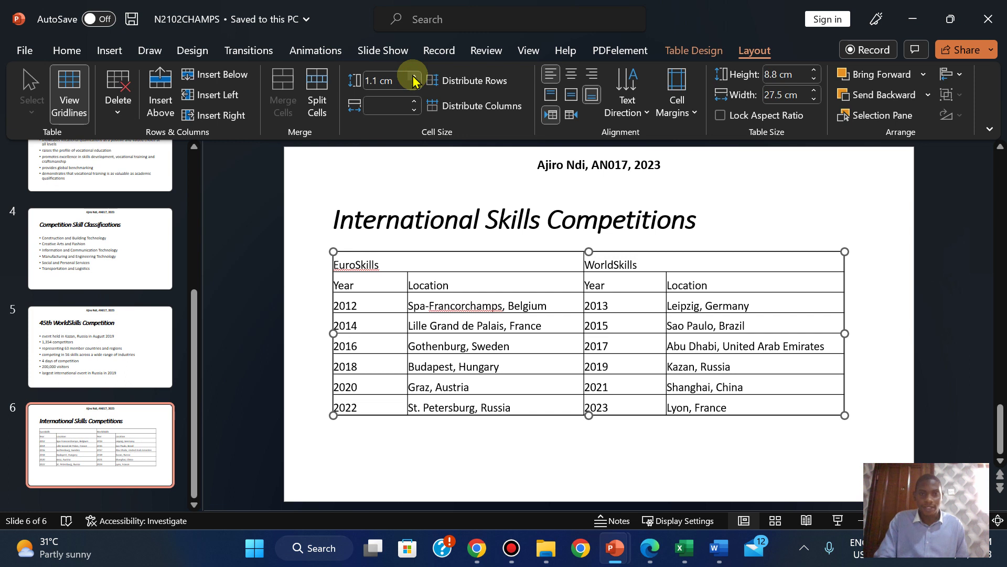
click(414, 77)
click(414, 77)
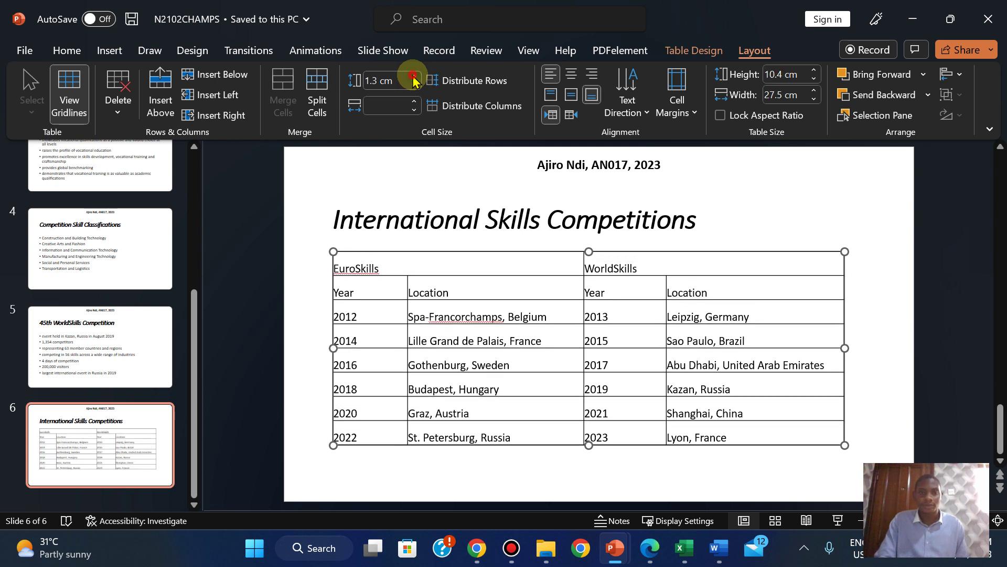
click(415, 78)
click(414, 78)
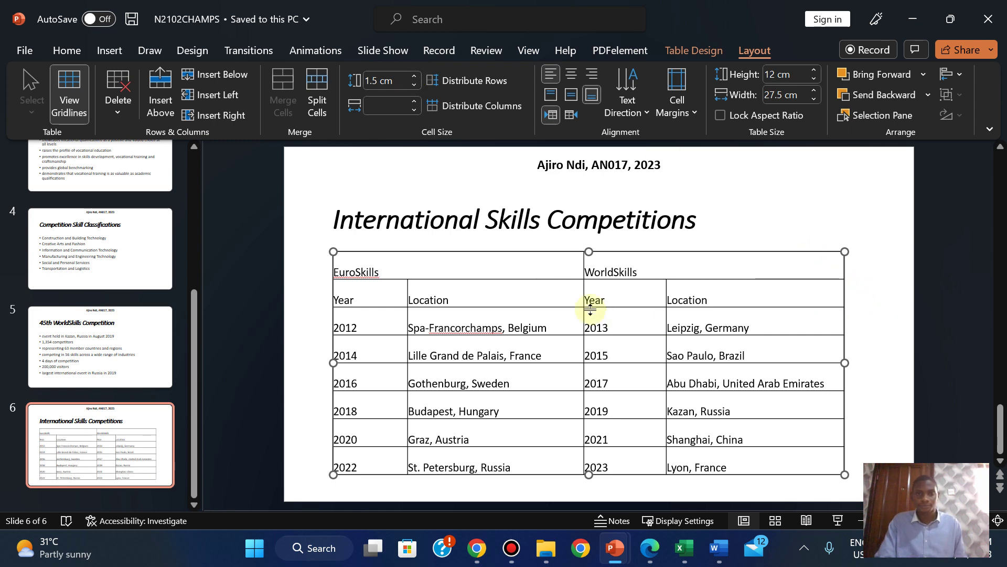
click(649, 549)
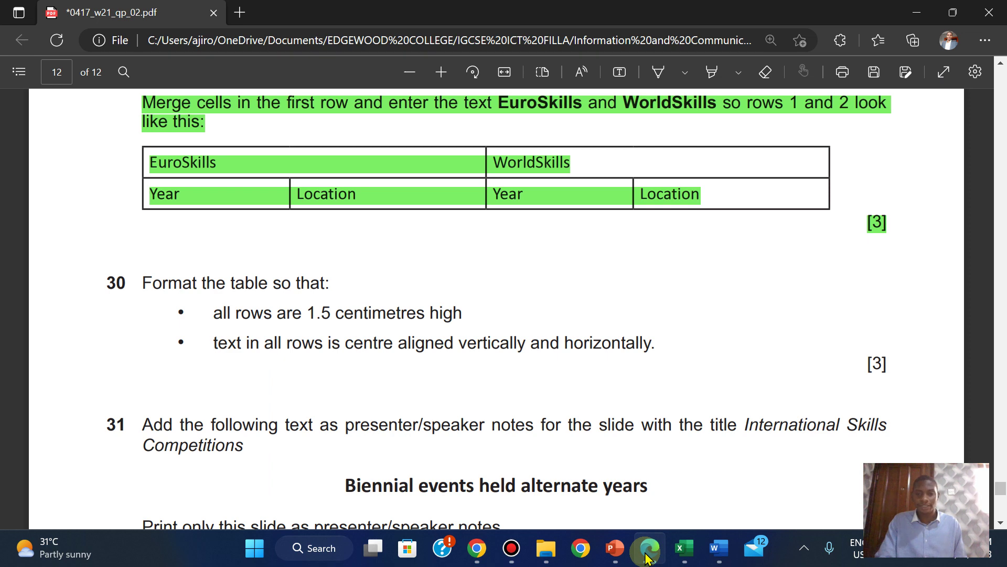
Step: Back in PowerPoint, select all table cells and apply Center and Center Vertically alignment
click(647, 557)
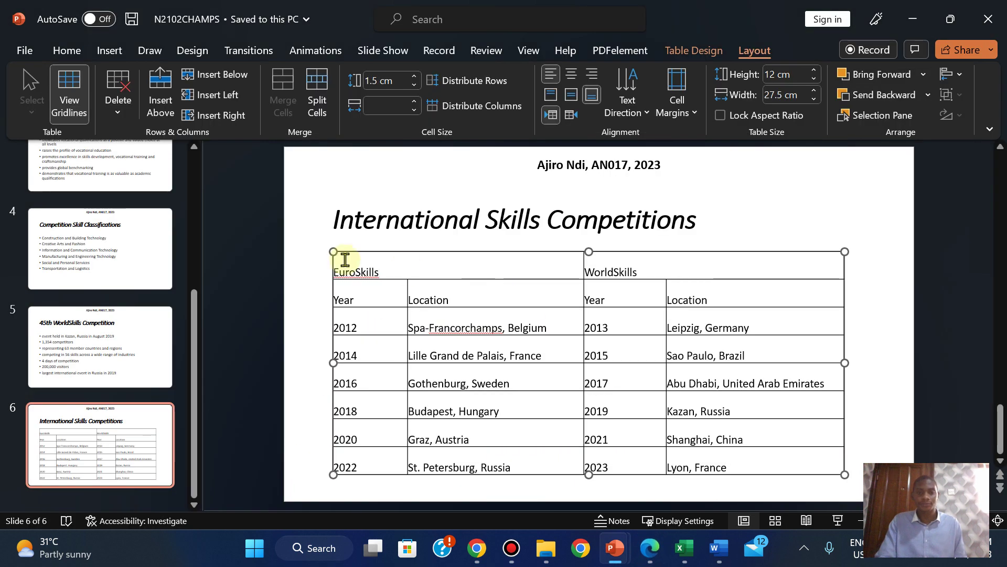
drag(351, 264, 741, 464)
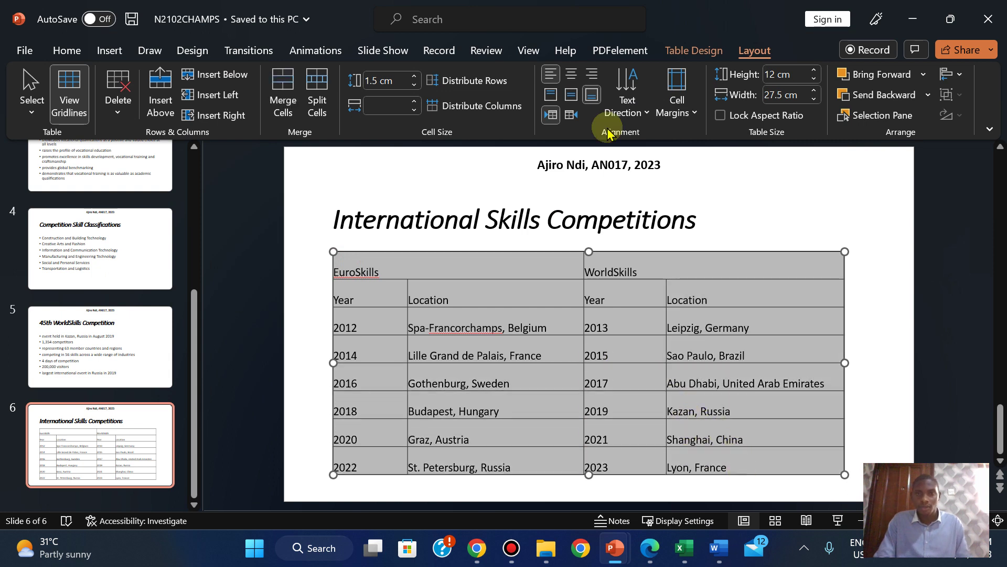
click(570, 76)
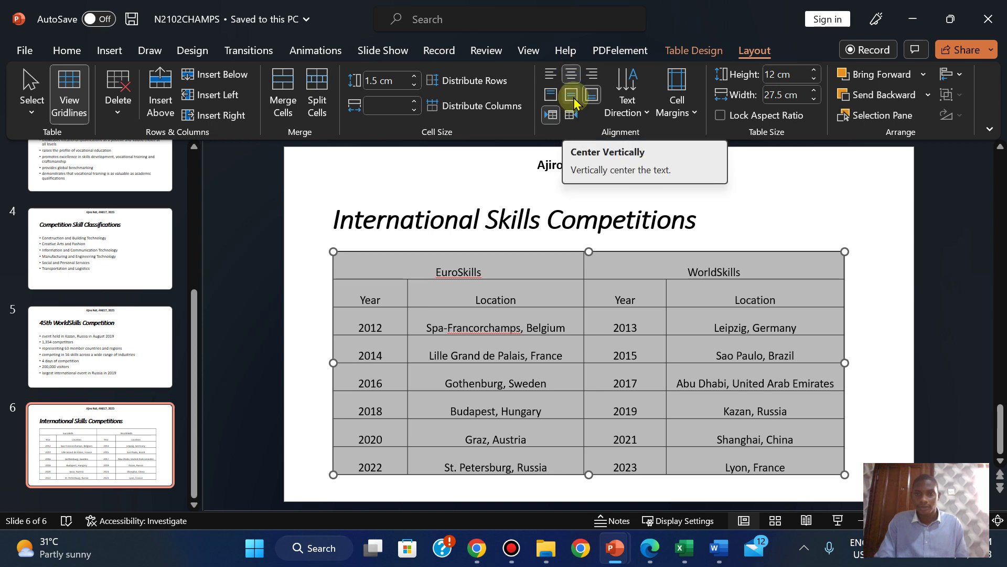
click(572, 95)
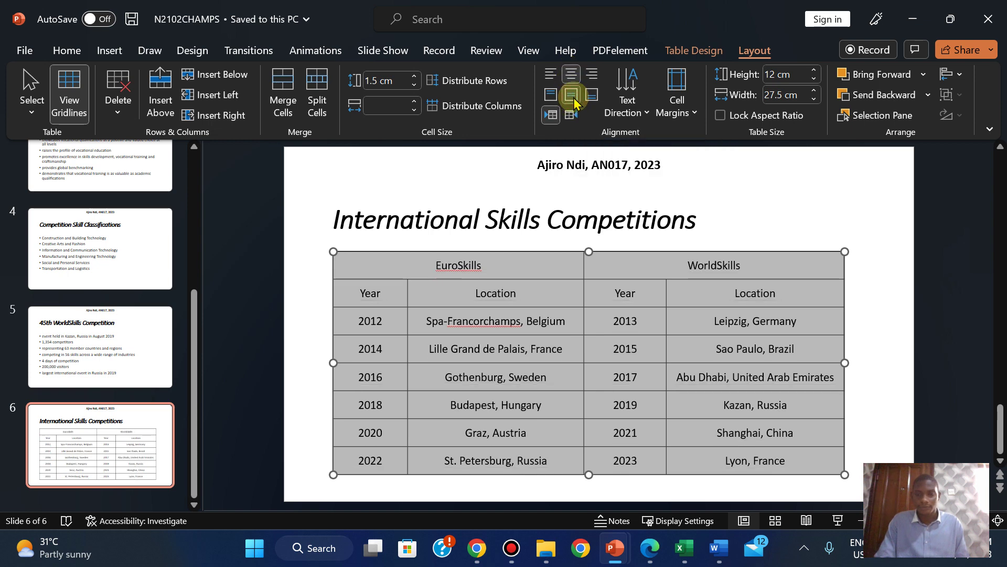
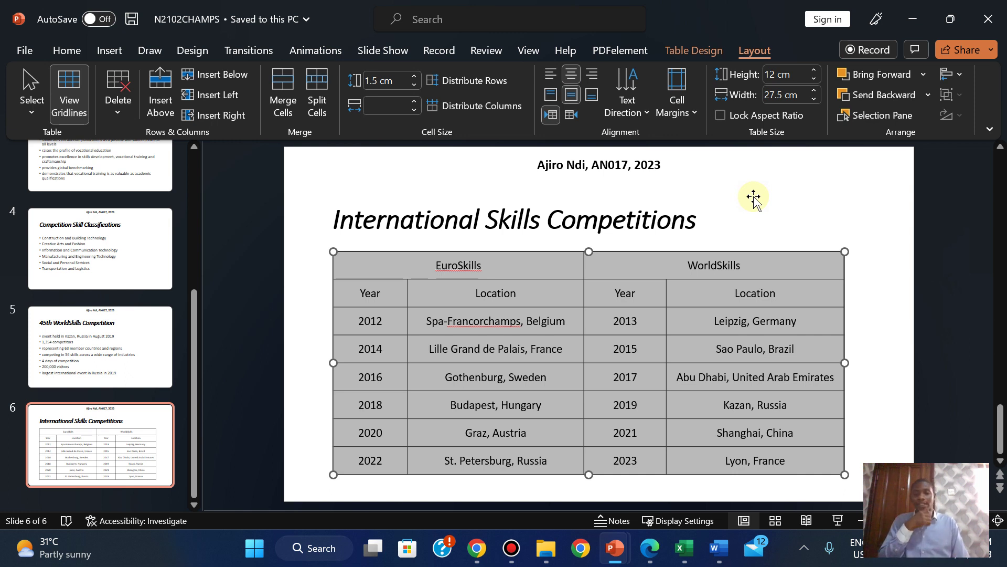
Step: Deselect the International Skills Competitions table and switch to the question paper PDF
click(872, 342)
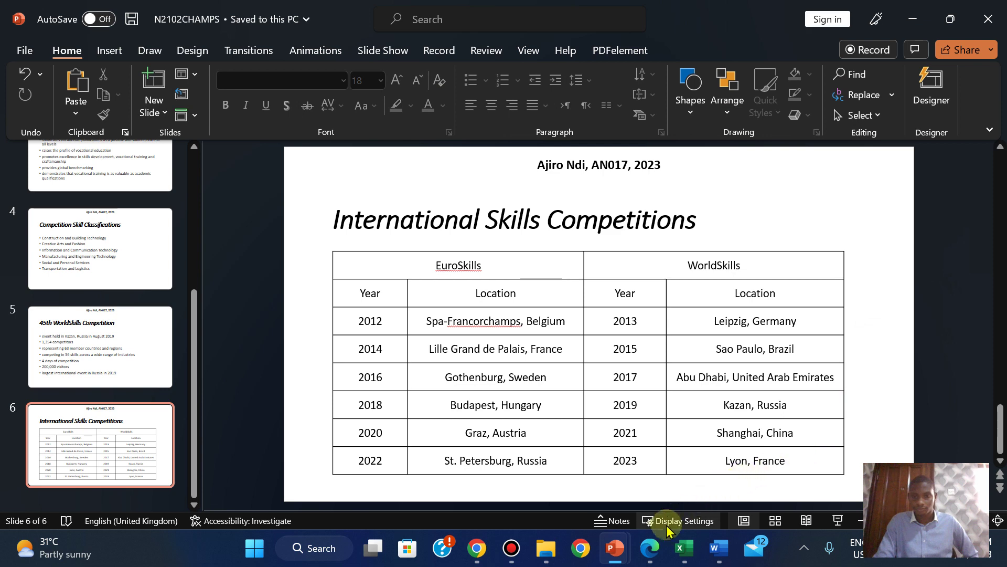
click(650, 548)
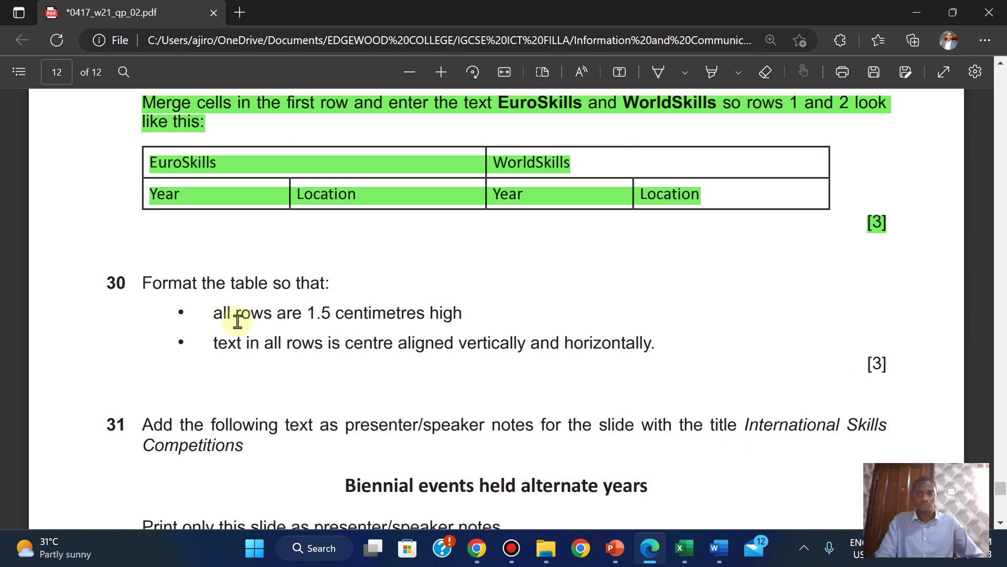
Step: Highlight question 30 green and copy the sentence 'Biennial events held alternate years'
drag(146, 282, 891, 365)
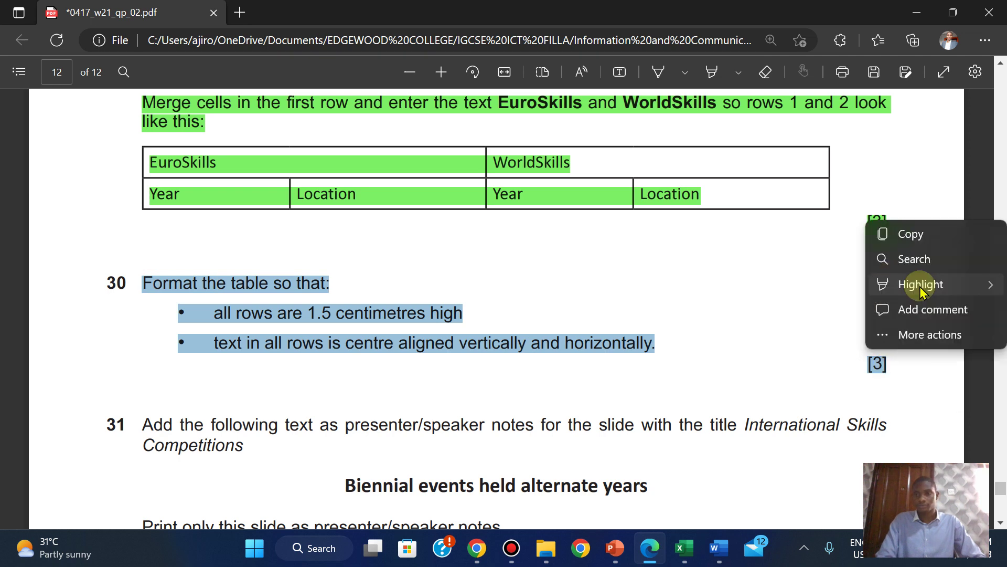
mouse_move(921, 285)
click(786, 310)
scroll(785, 314, down, 1)
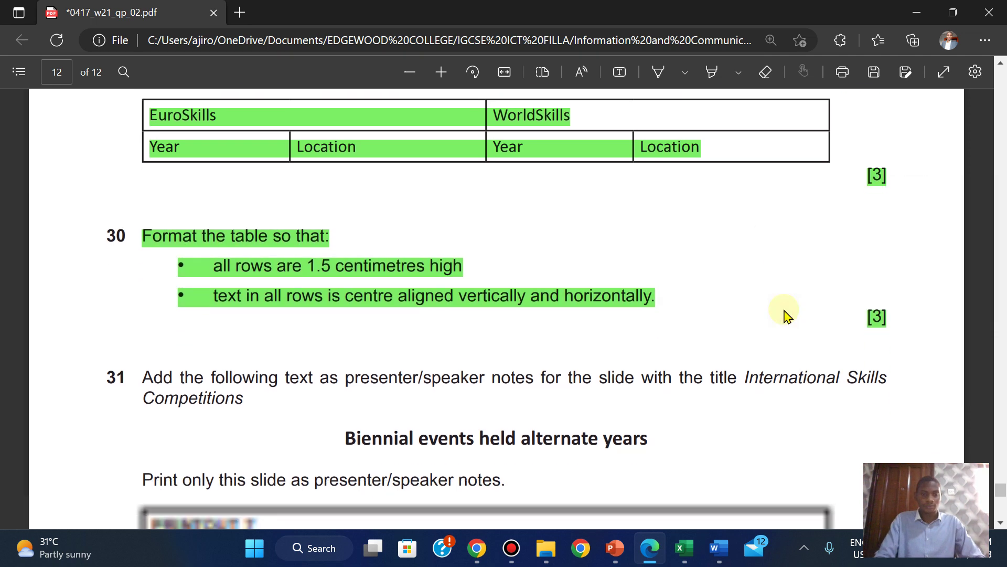
scroll(785, 313, down, 1)
scroll(785, 313, down, 2)
scroll(786, 313, up, 1)
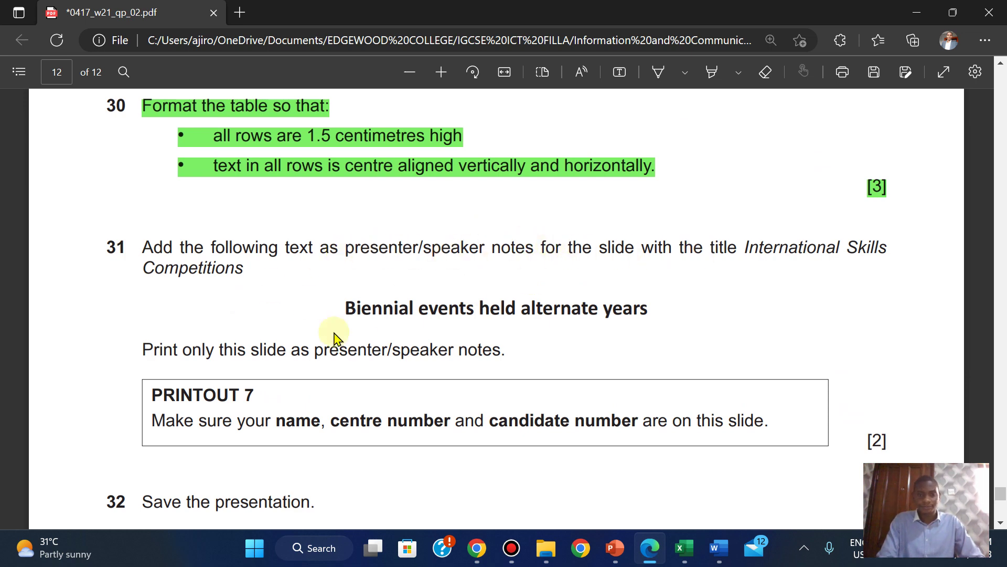
drag(345, 308, 649, 317)
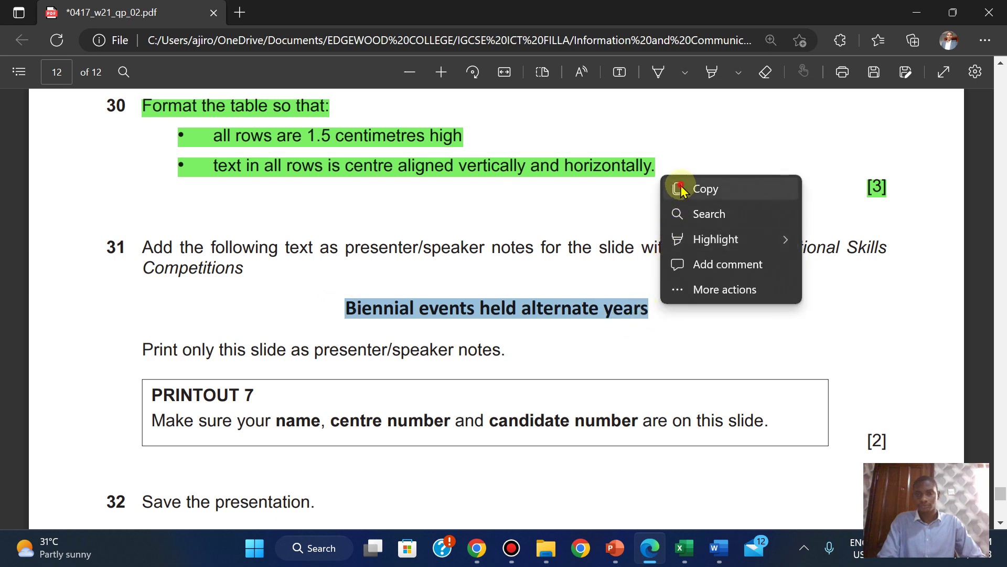
click(680, 188)
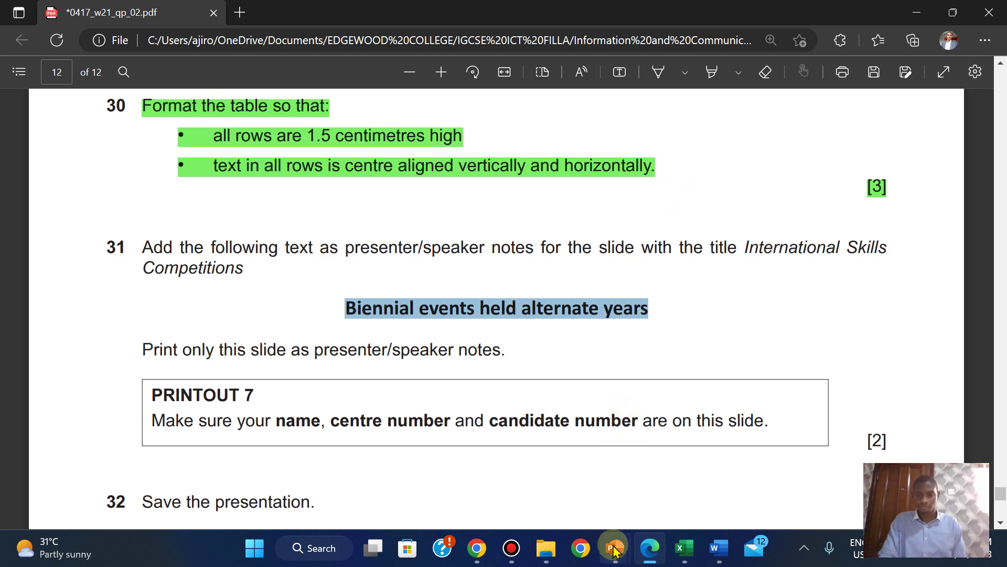
Step: Add 'Biennial events held alternate years' as slide 6's speaker note in N2102CHAMPS
mouse_move(615, 548)
click(691, 475)
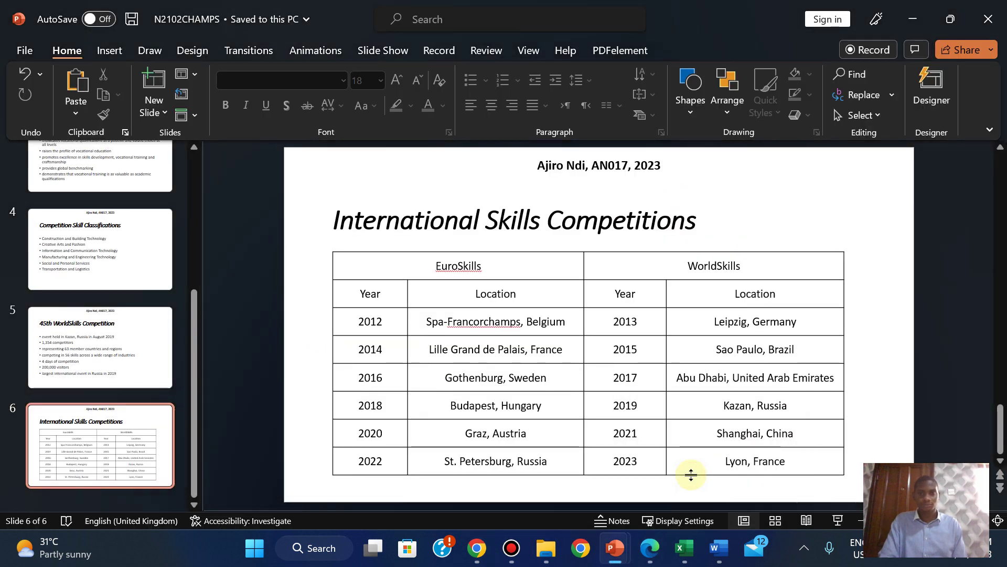
click(618, 521)
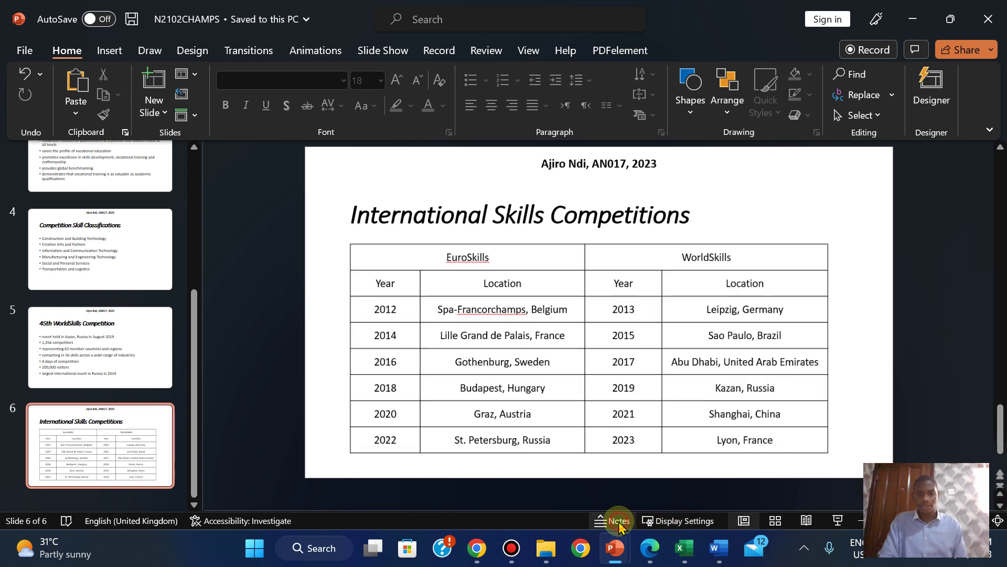
click(390, 495)
text(Biennial events held alternate year)
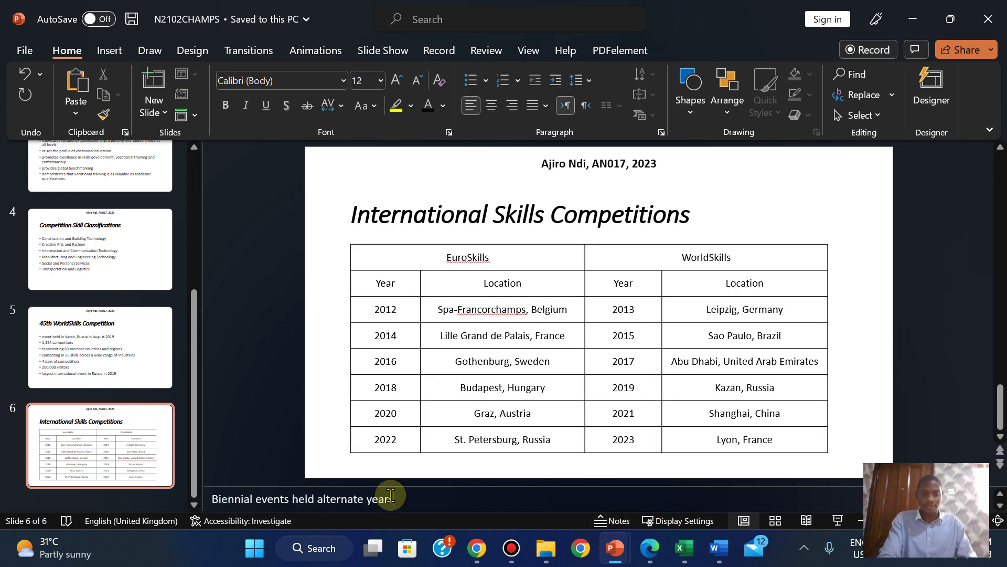
text(s)
click(895, 431)
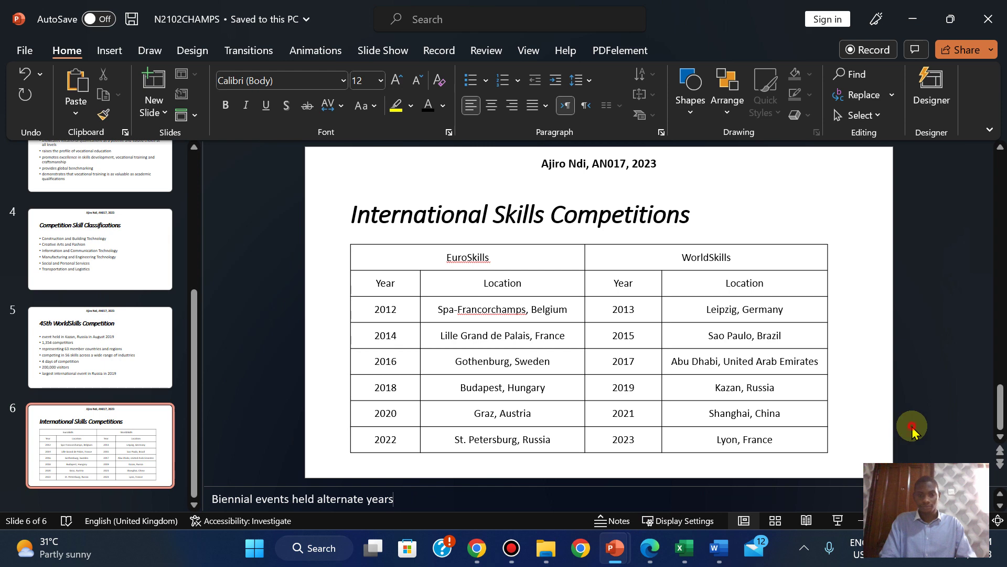
click(649, 548)
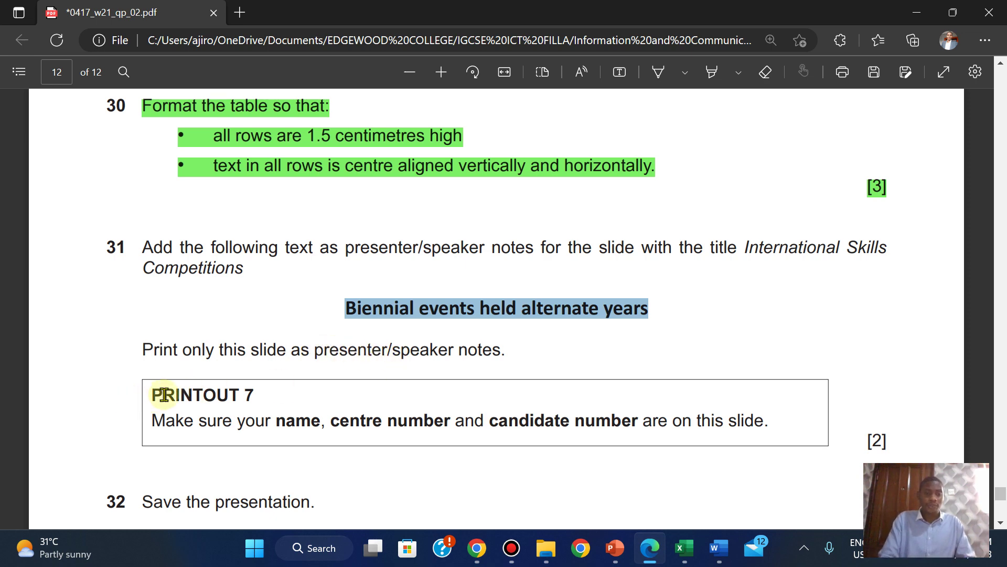
Step: Check the PRINTOUT 7 instruction, then bring the N2102CHAMPS presentation back to the front
drag(155, 395, 257, 385)
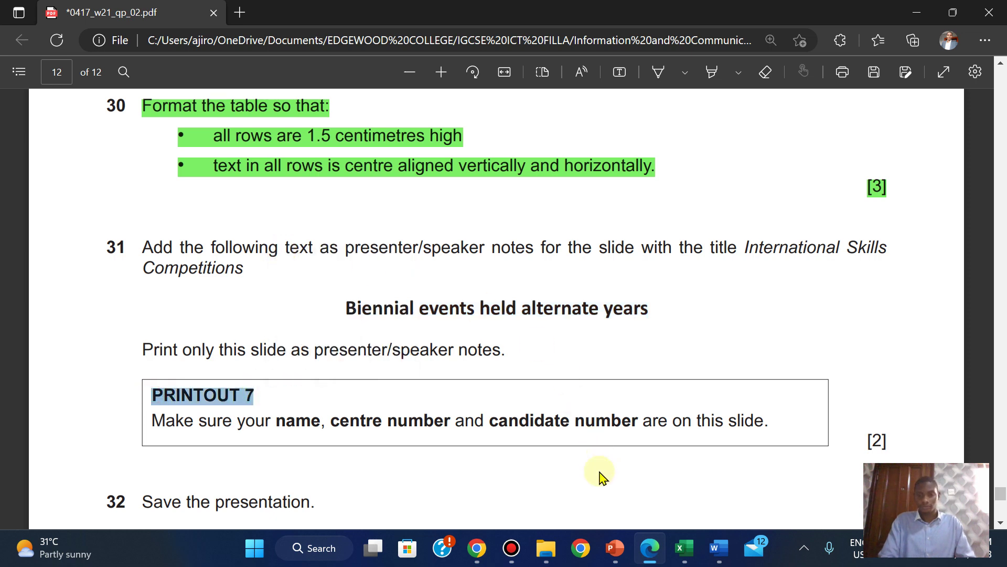
click(625, 552)
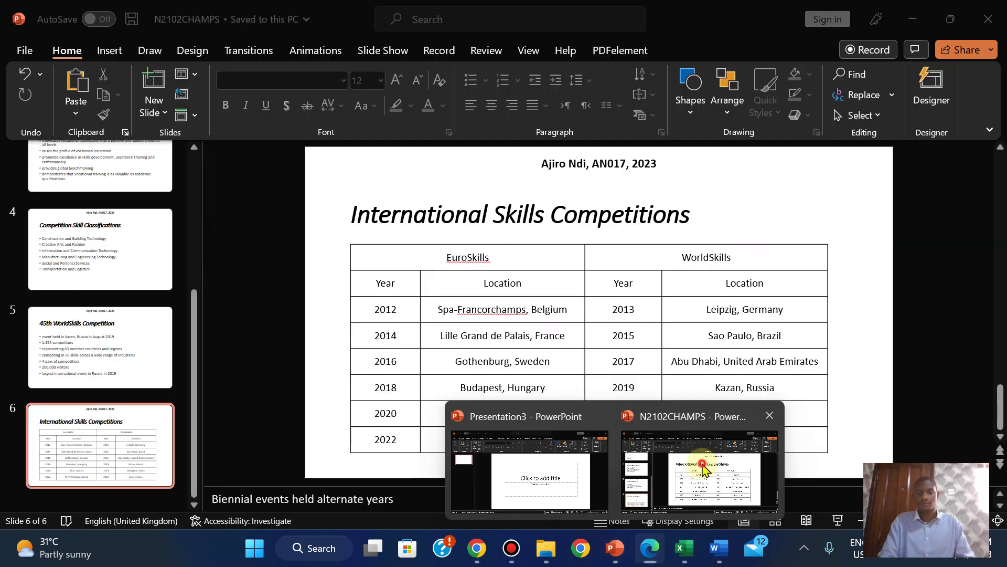
click(701, 462)
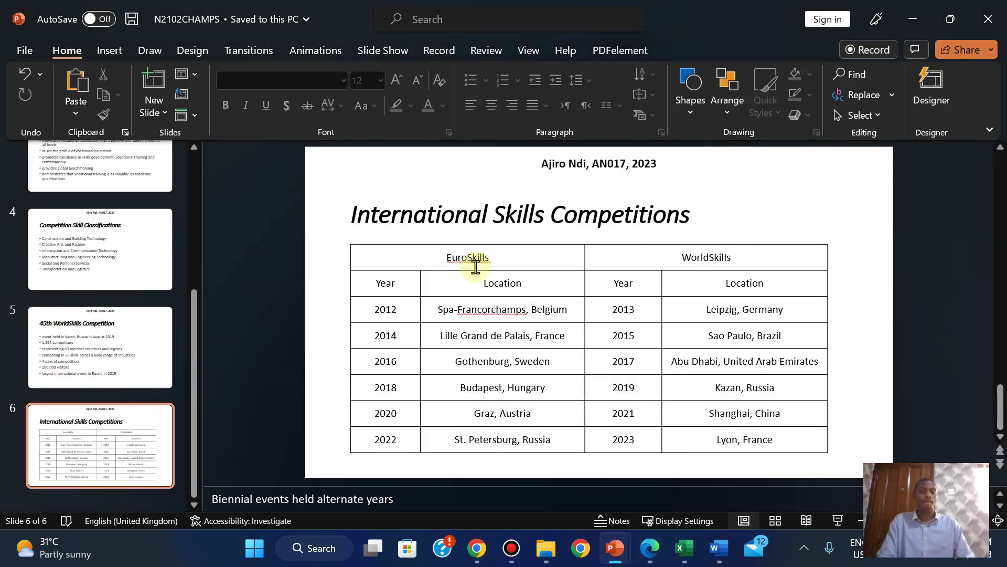
Step: Save the presentation and step the print preview through the slides to slide 6
click(11, 54)
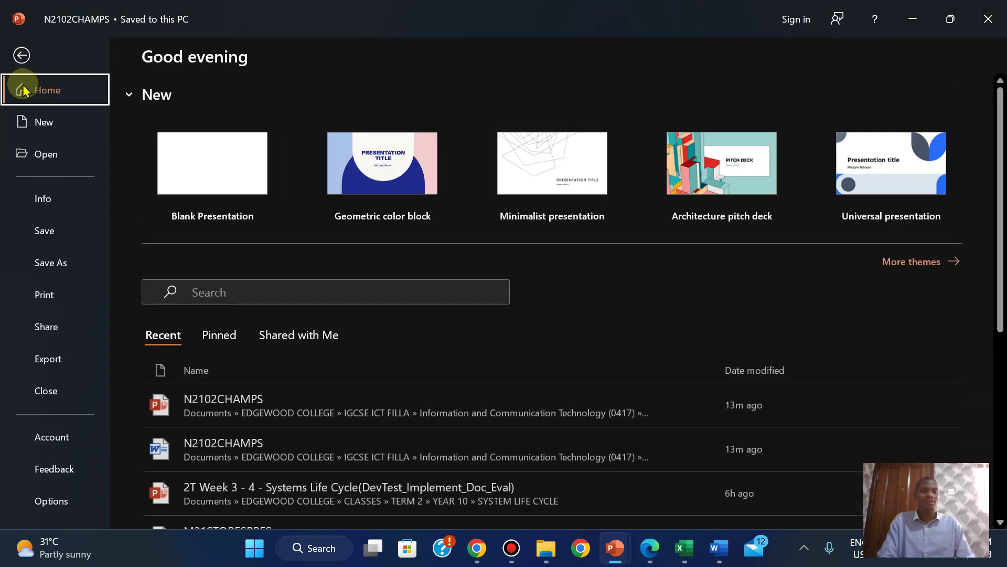
click(46, 229)
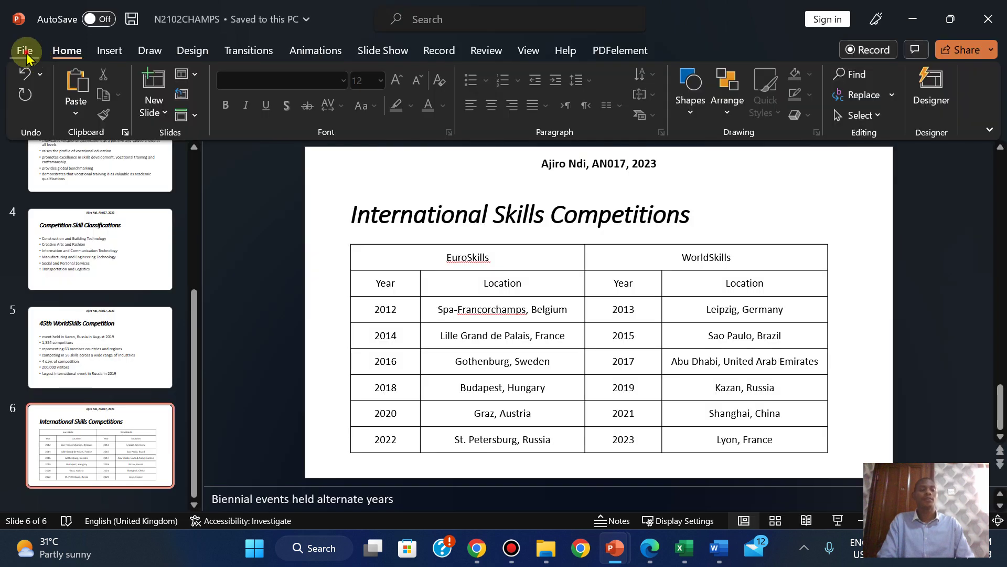
click(24, 50)
click(45, 304)
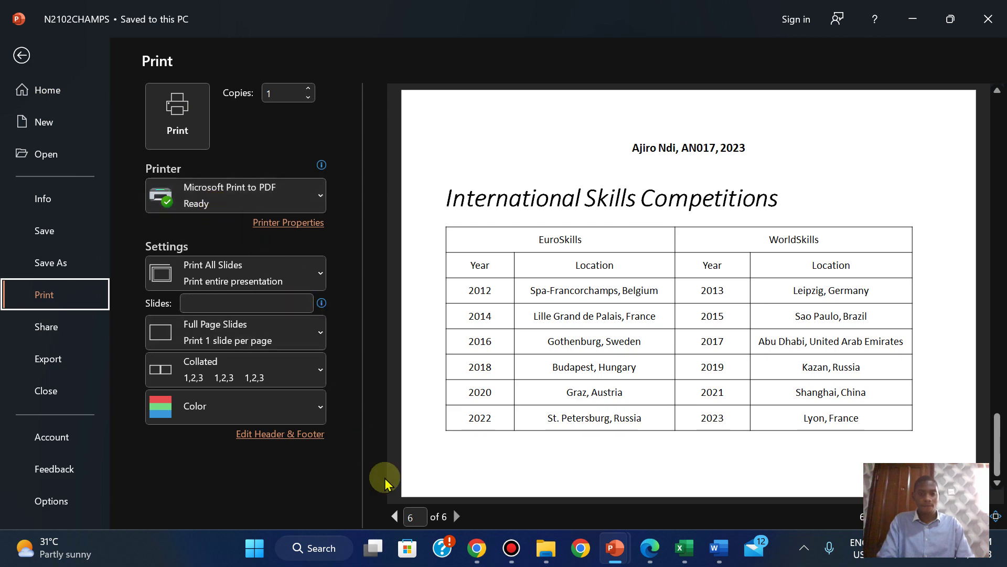
click(395, 516)
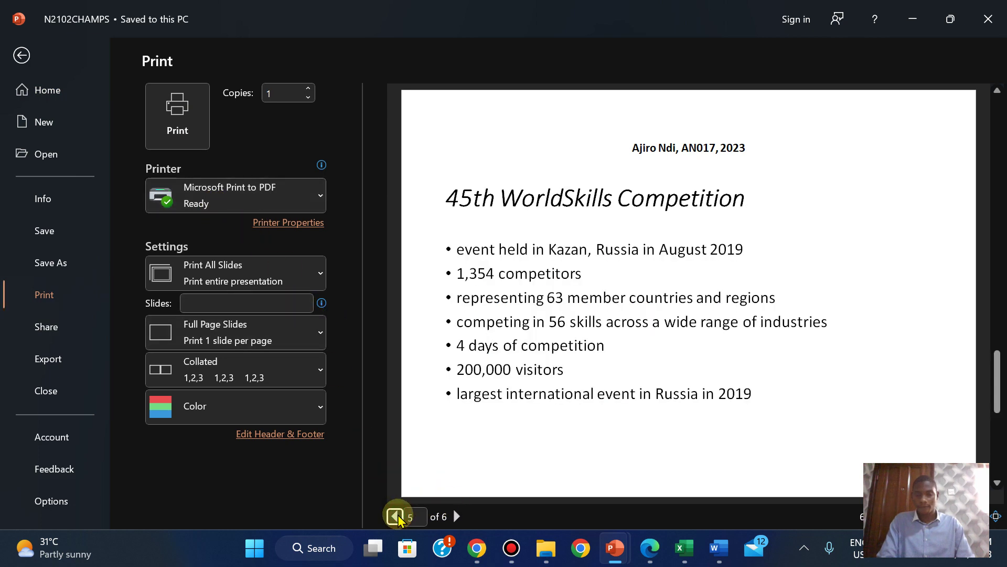
click(396, 516)
click(396, 516)
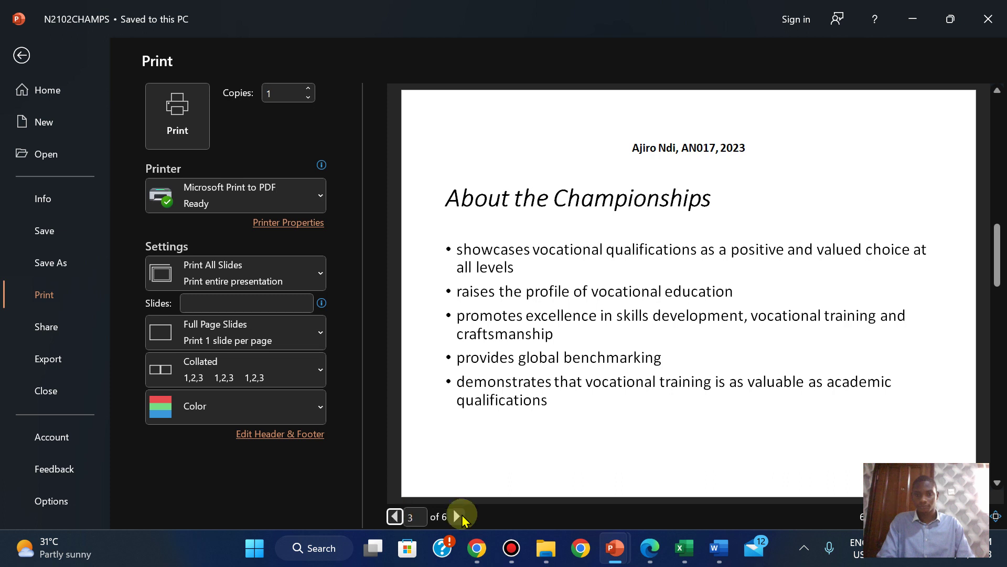
click(457, 516)
click(458, 516)
click(460, 517)
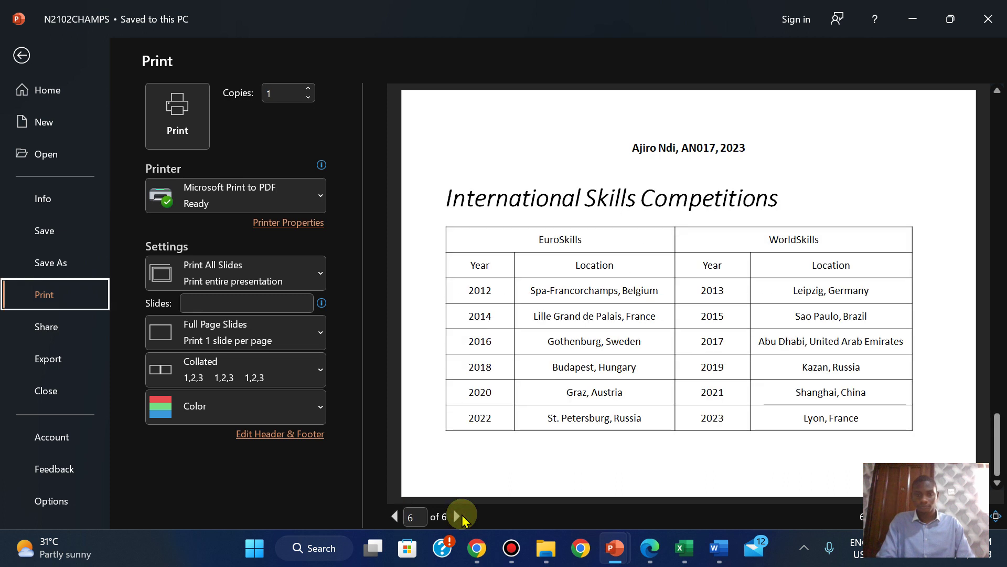
Step: Print only slide 6 as a Notes Pages layout to Microsoft Print to PDF
click(209, 307)
text(6)
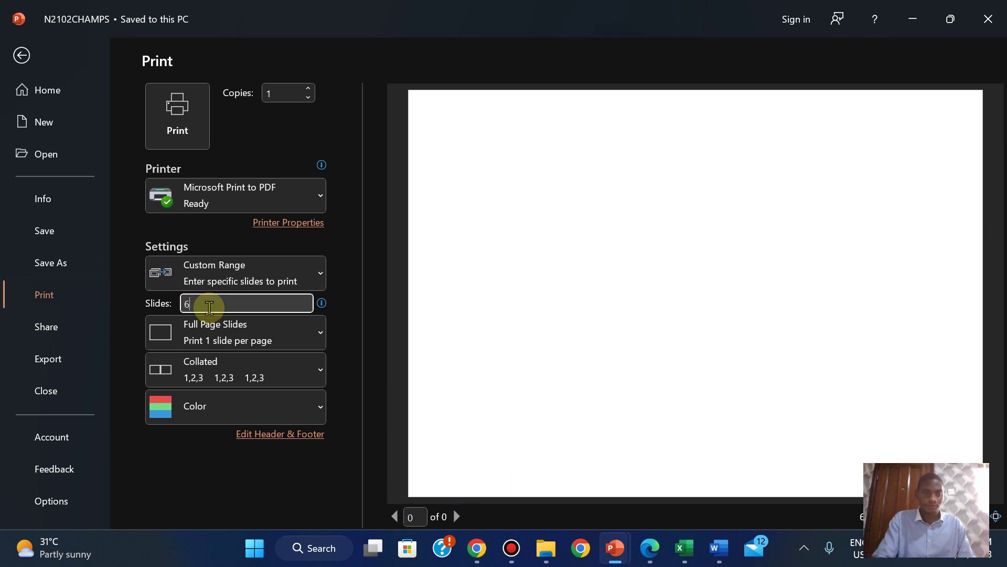
click(234, 328)
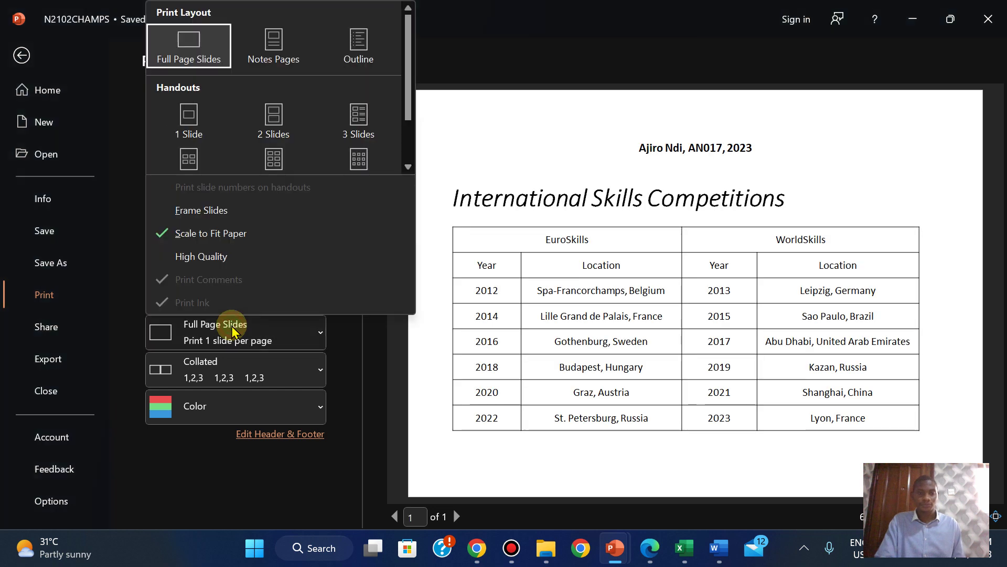
click(277, 62)
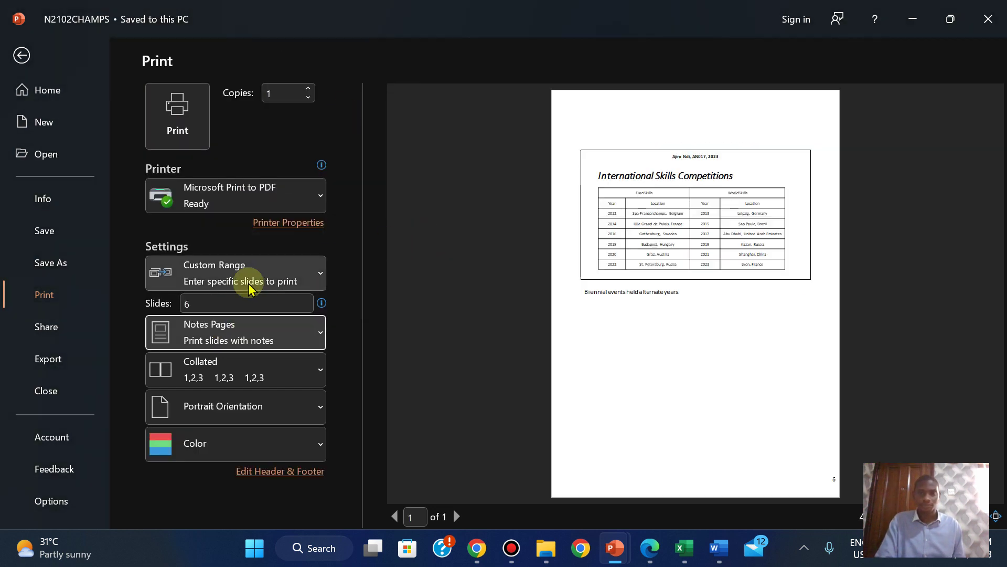
click(195, 139)
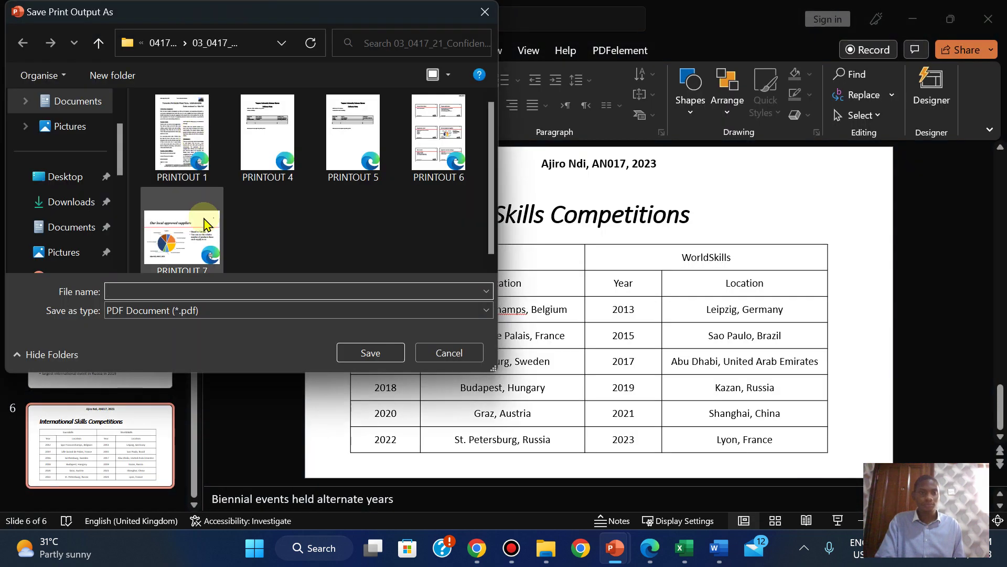
Step: Browse to the Oct Nov 0417_w21_sf_02 confidential source files folder
click(154, 43)
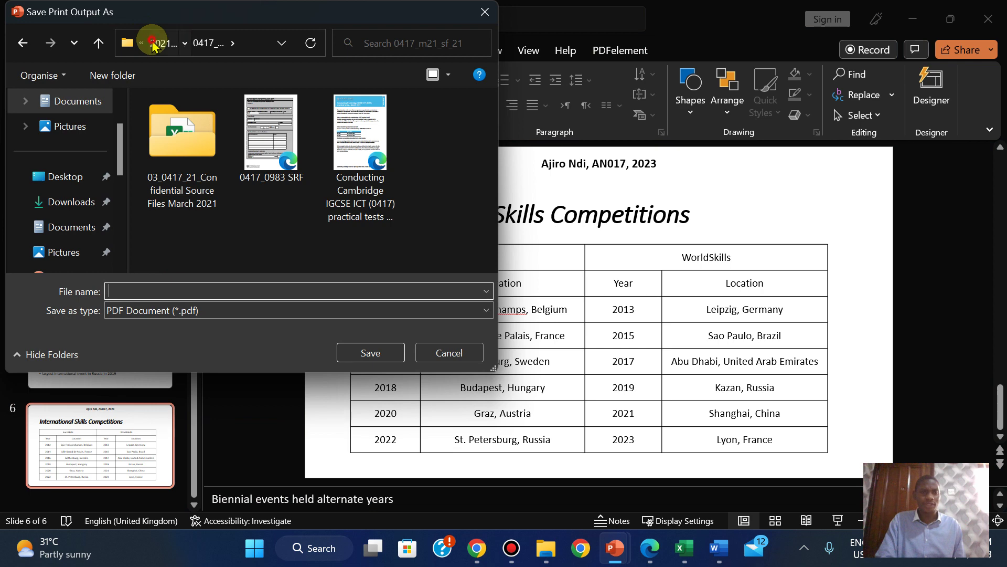
click(153, 43)
click(154, 43)
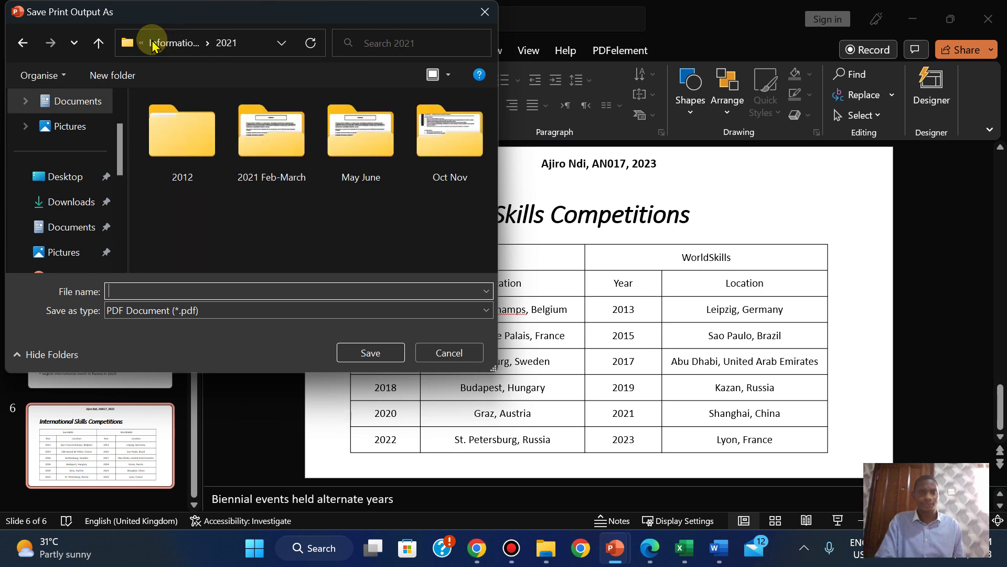
double_click(455, 127)
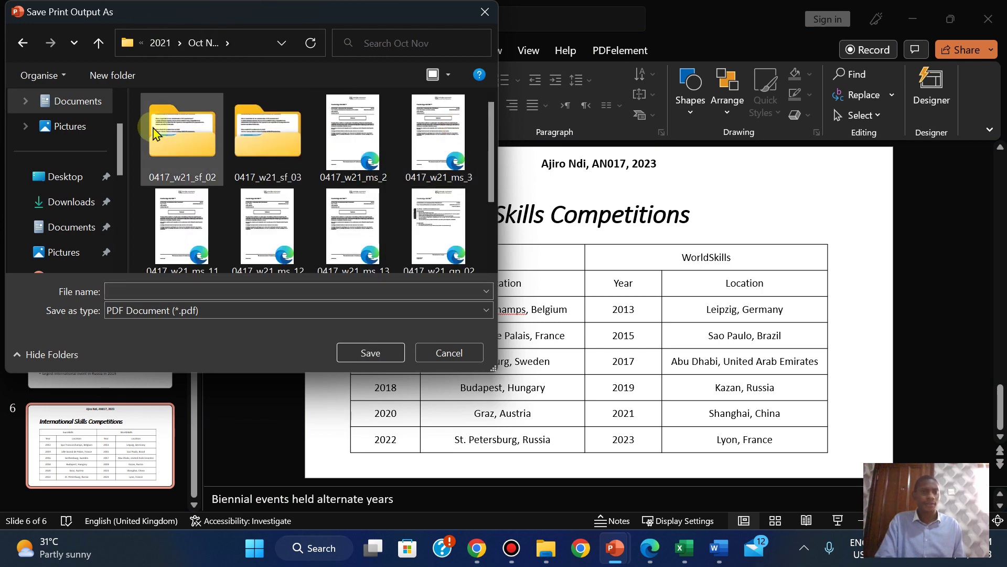
double_click(182, 148)
click(183, 148)
double_click(182, 148)
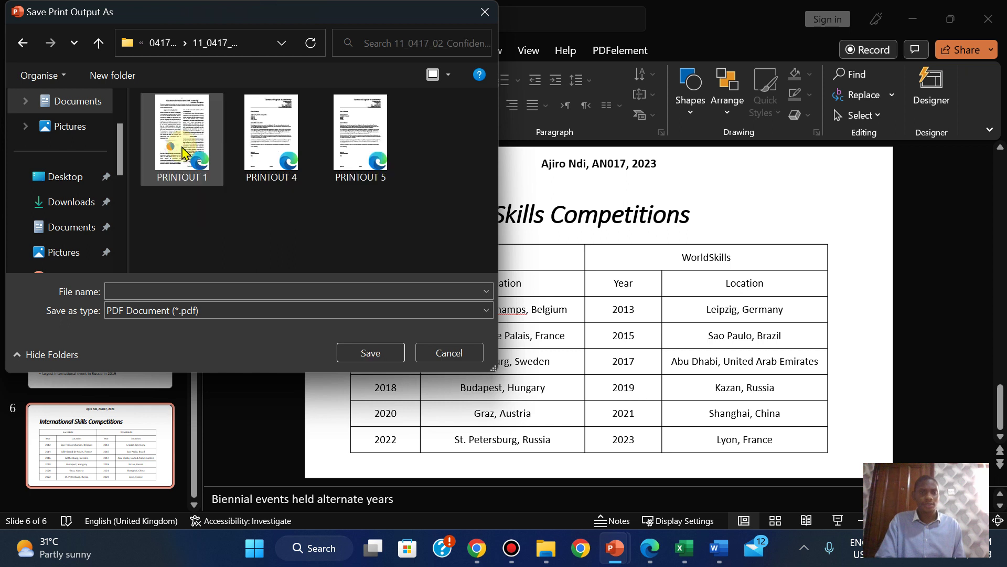
Step: Paste PRINTOUT 7 as the file name and save the notes page PDF
click(128, 293)
right_click(129, 292)
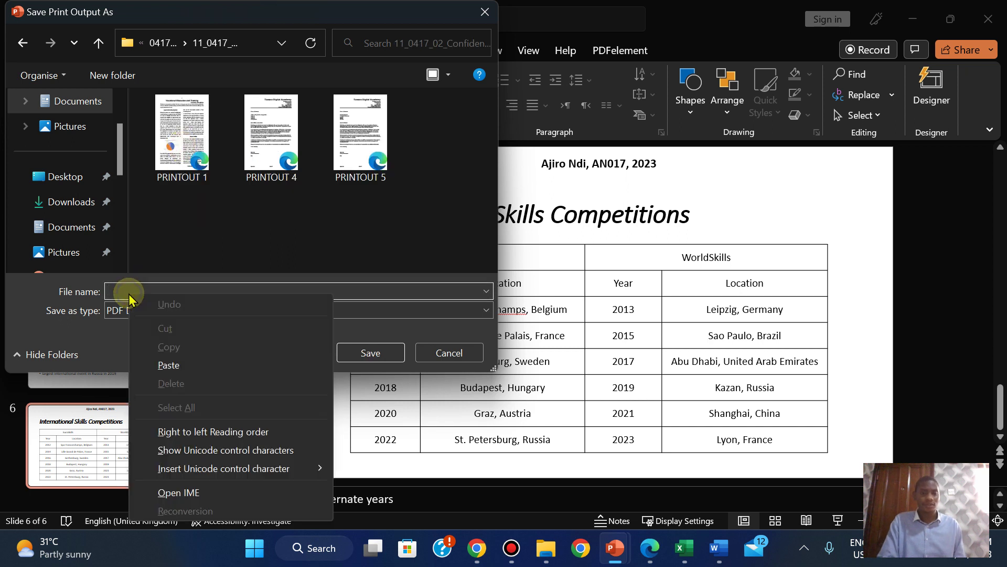
click(162, 361)
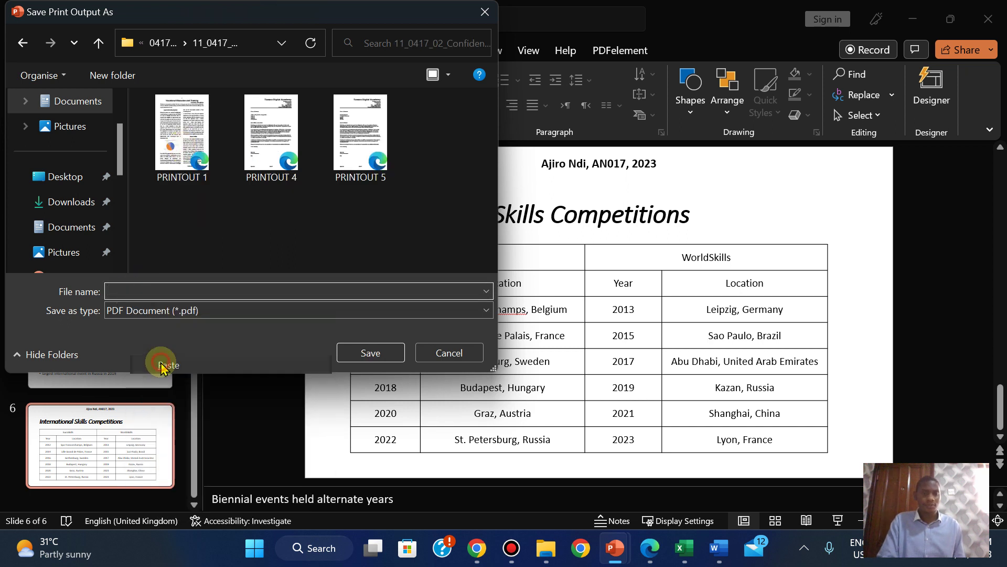
click(368, 355)
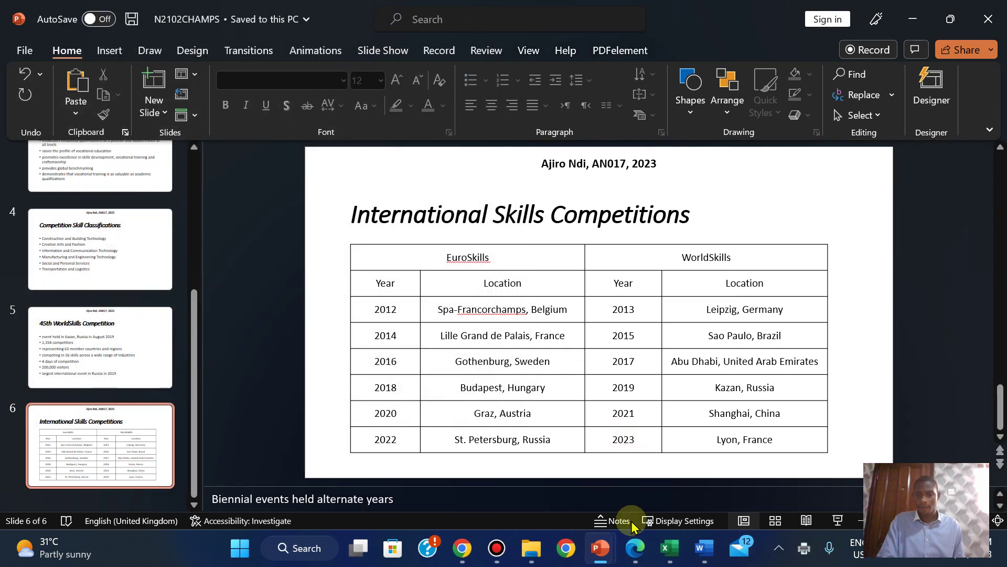
click(633, 548)
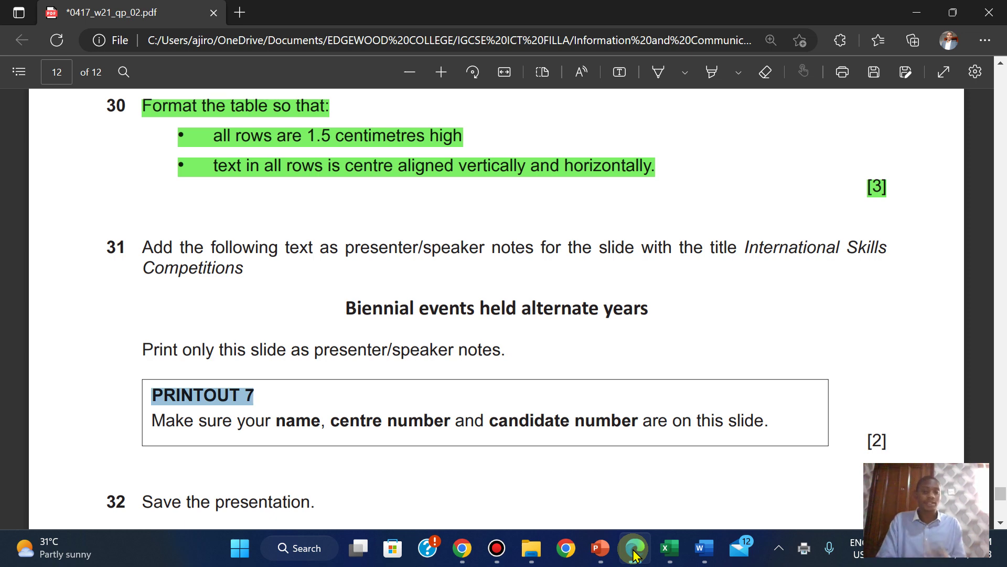
Step: Highlight question 31 green and copy the PRINTOUT 8 label from question 32
mouse_move(145, 243)
mouse_down()
mouse_move(614, 389)
mouse_move(883, 439)
mouse_up()
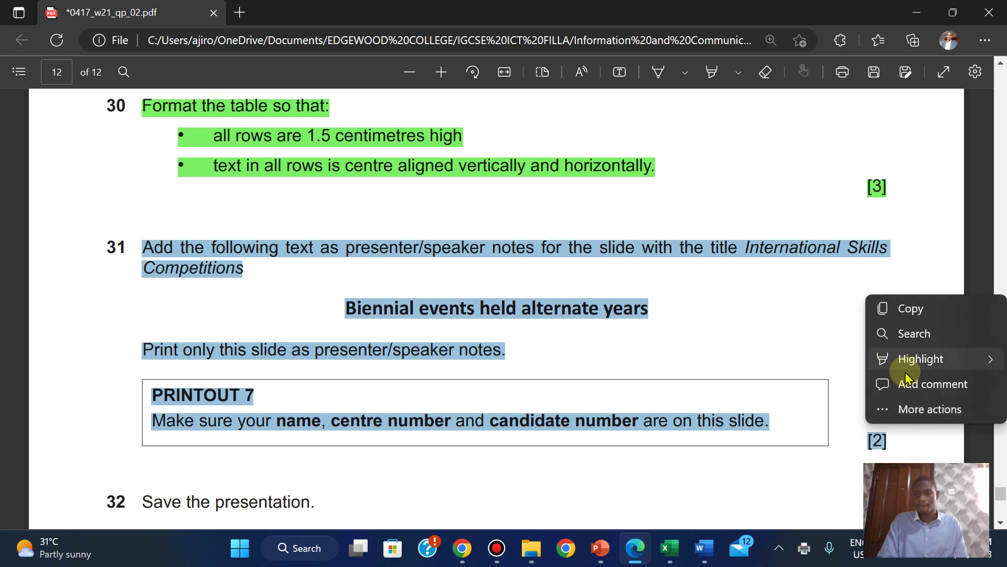
click(808, 391)
scroll(810, 396, down, 2)
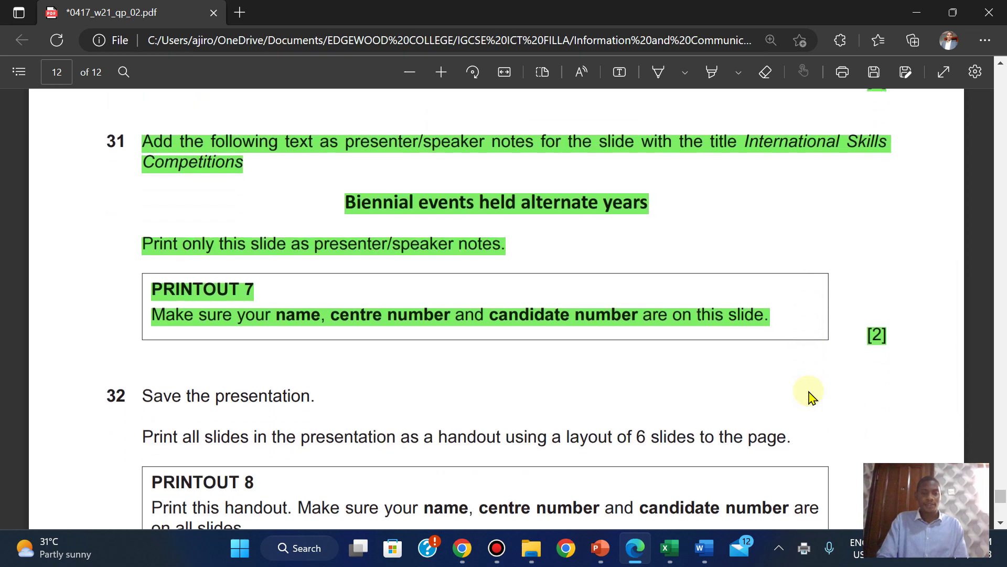
scroll(810, 395, down, 1)
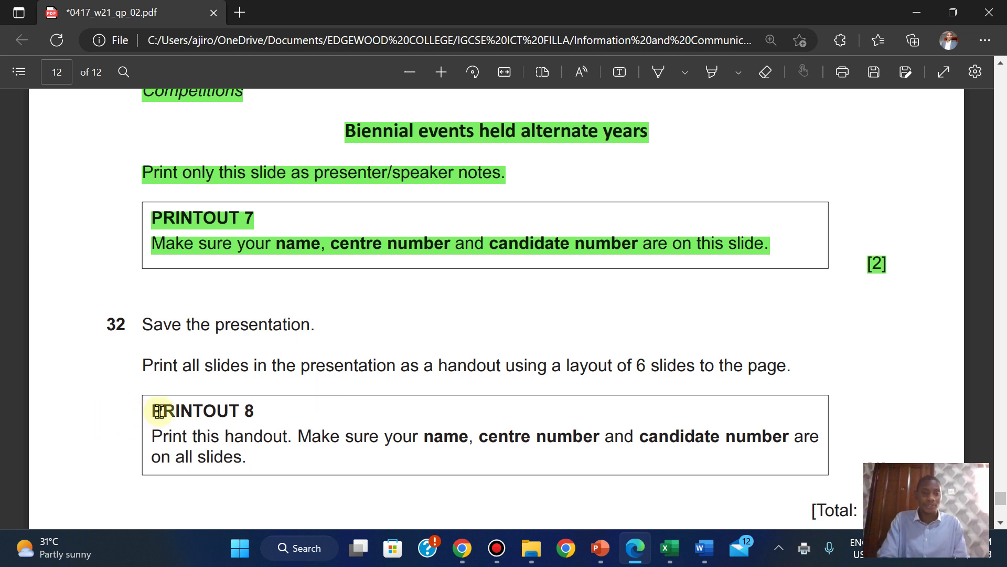
drag(152, 410, 257, 411)
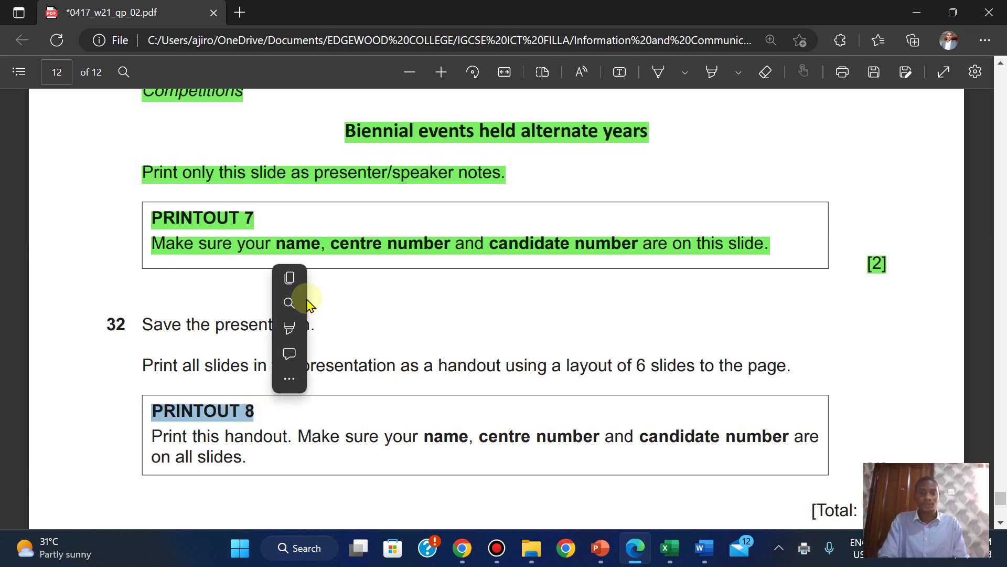
click(298, 278)
mouse_move(599, 548)
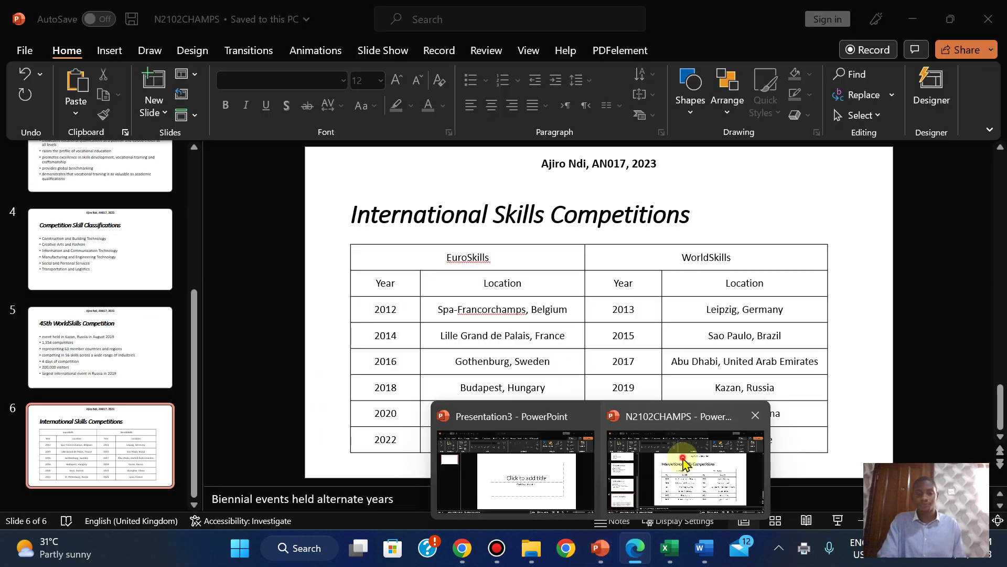
Step: Bring N2102CHAMPS to the front and save the presentation
click(686, 470)
click(23, 50)
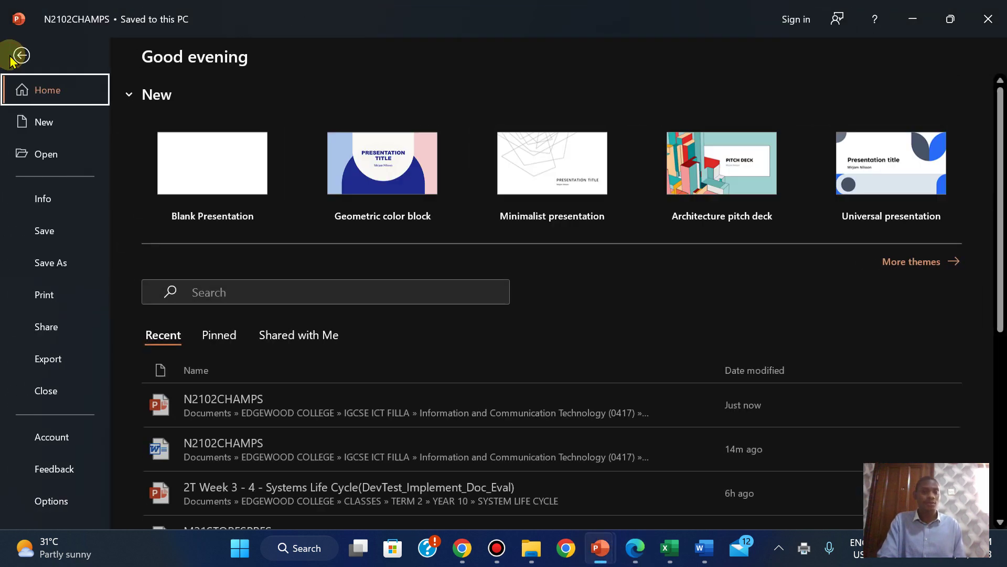
click(46, 231)
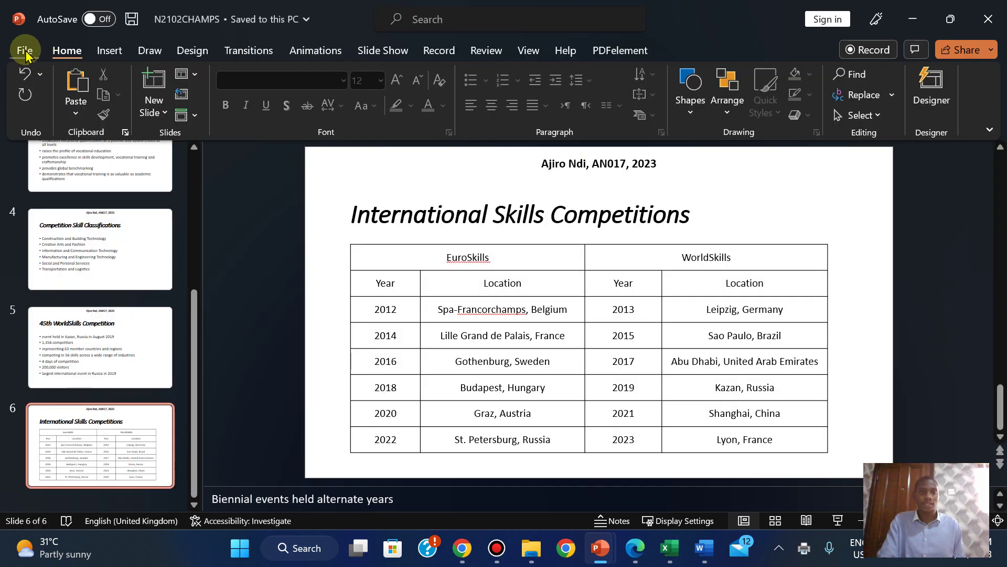
Step: Set printing to all slides as 6 Slides Horizontal handouts
click(23, 50)
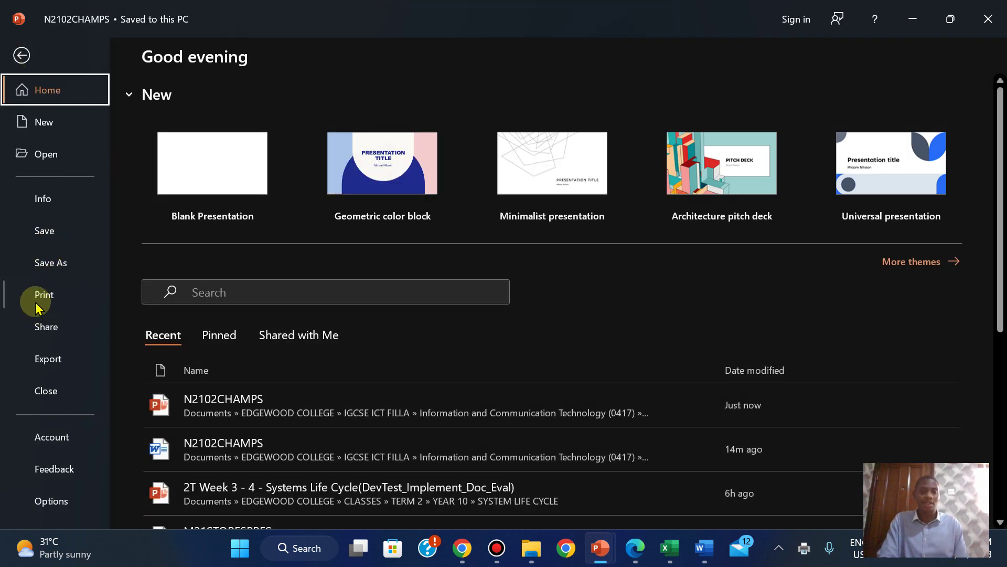
click(40, 295)
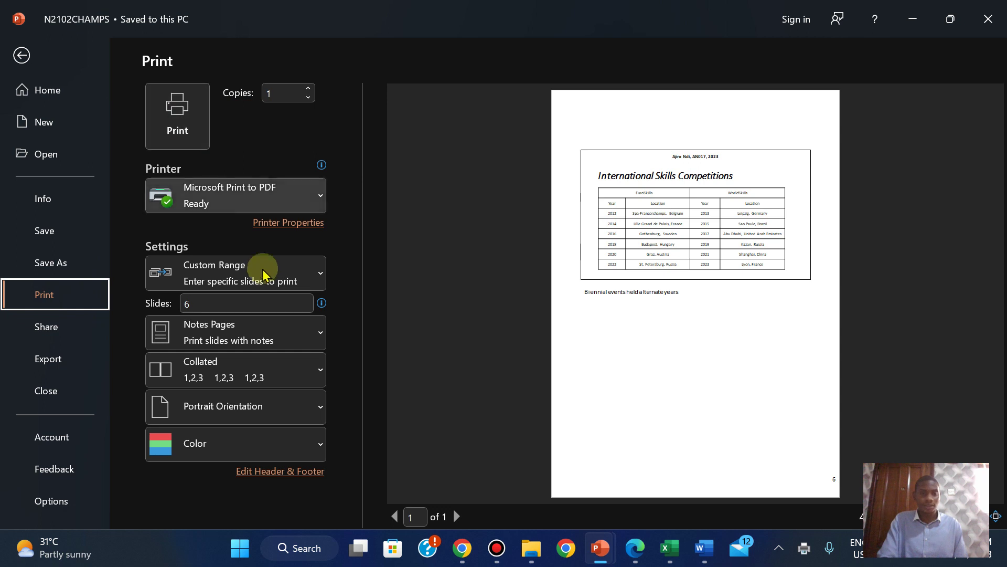
click(242, 303)
key(BackSpace)
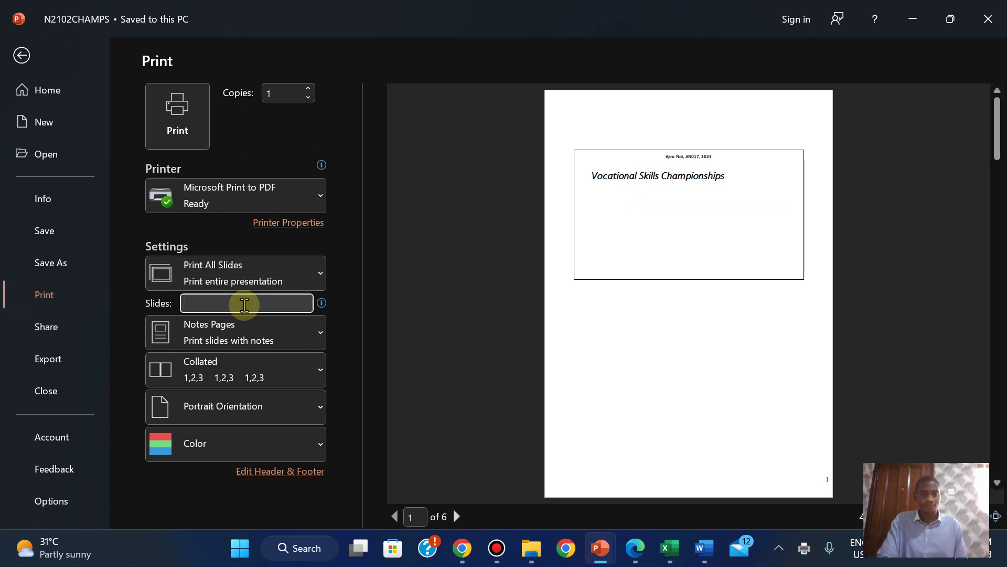
click(278, 327)
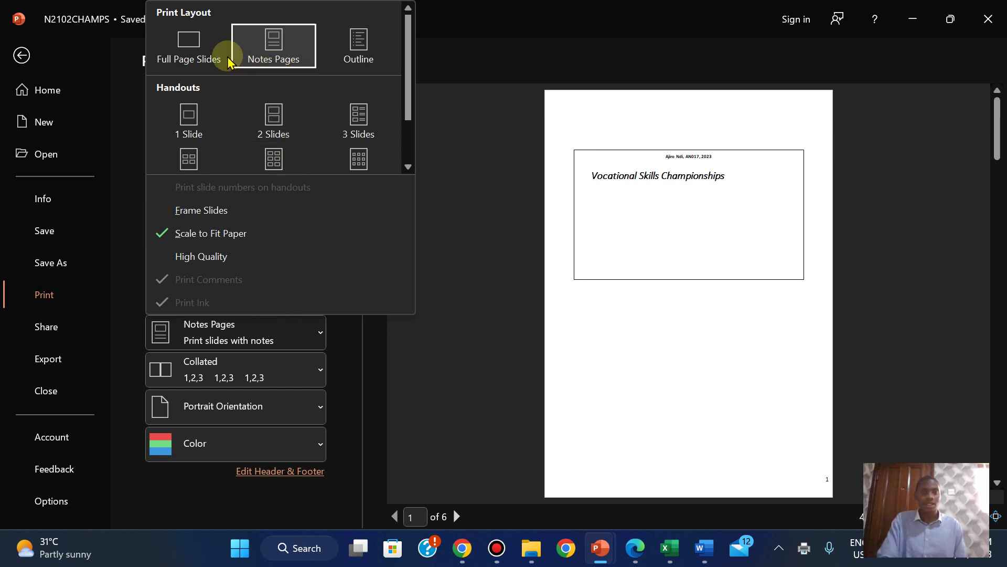
scroll(407, 137, down, 1)
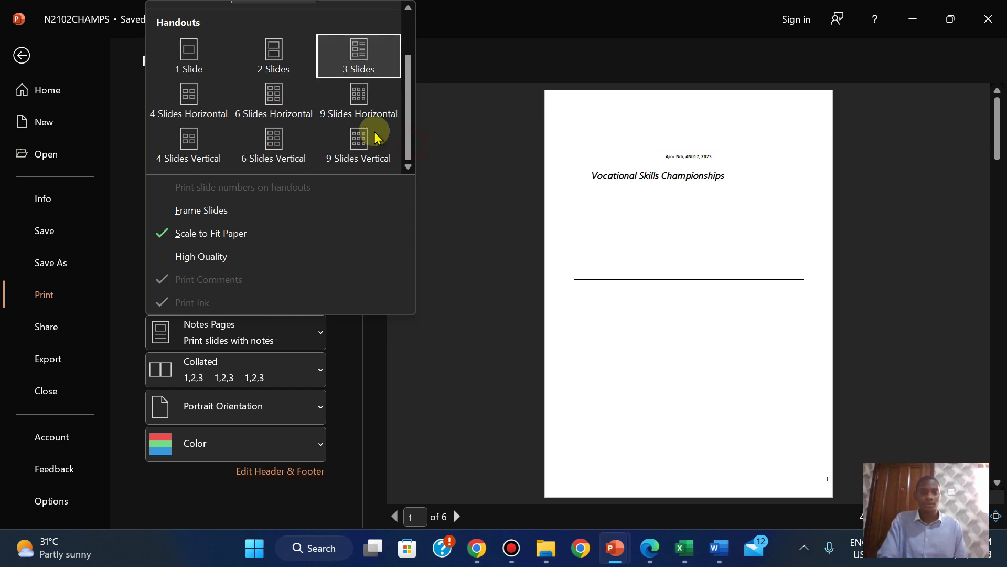
click(276, 100)
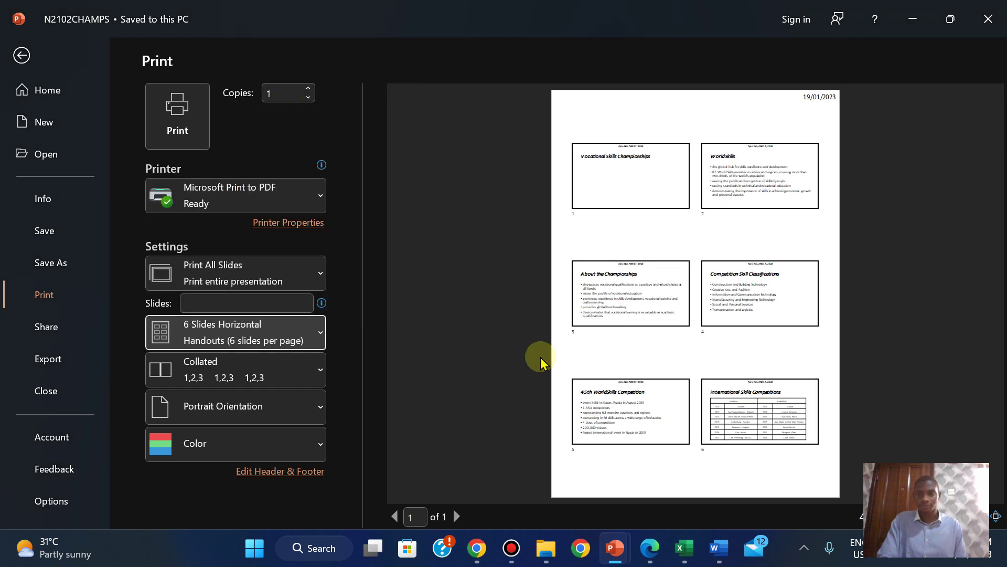
Step: Scroll the question paper to page 12 to read question 32's PRINTOUT 8 handout instructions
click(649, 553)
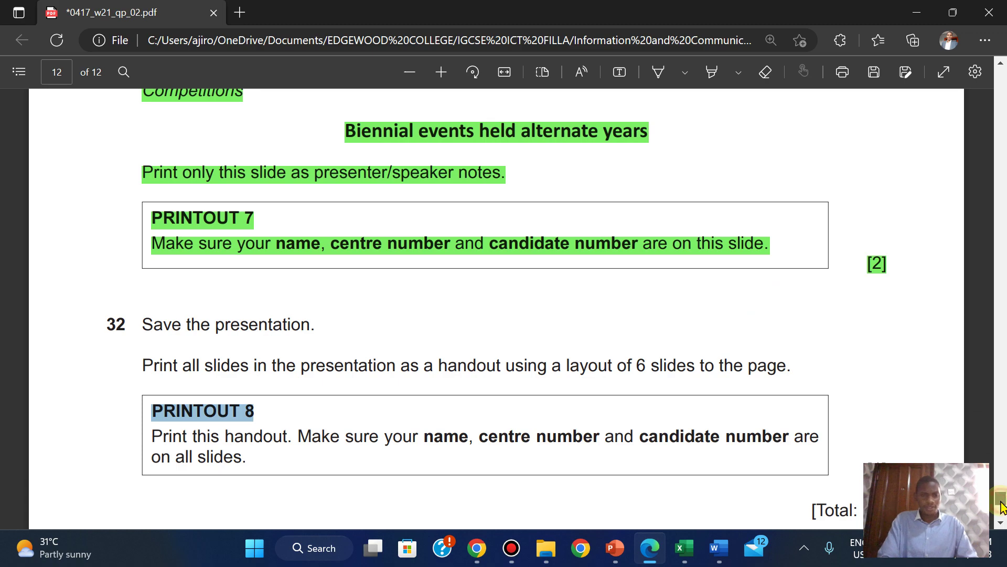
drag(1001, 506, 999, 468)
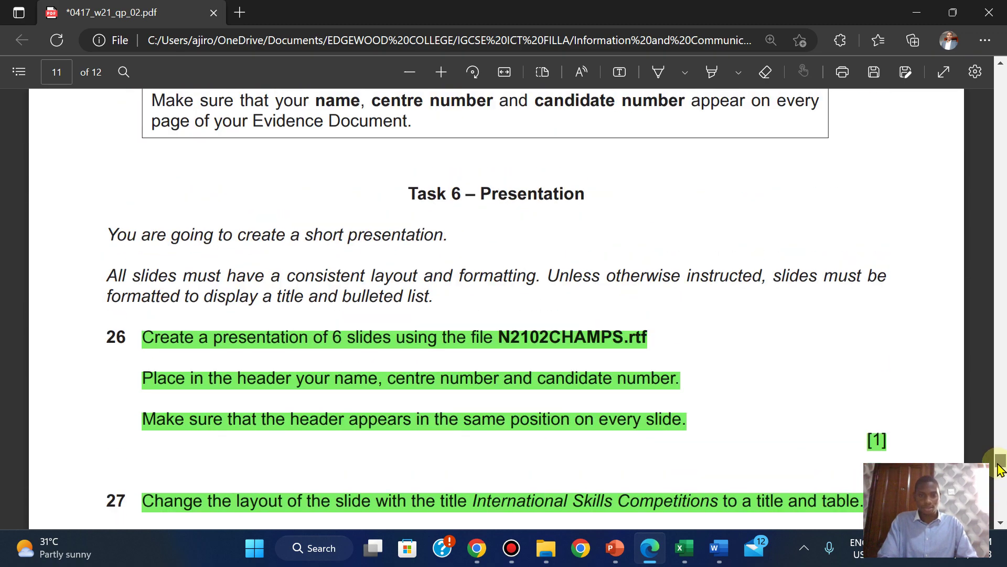
drag(999, 468, 1003, 500)
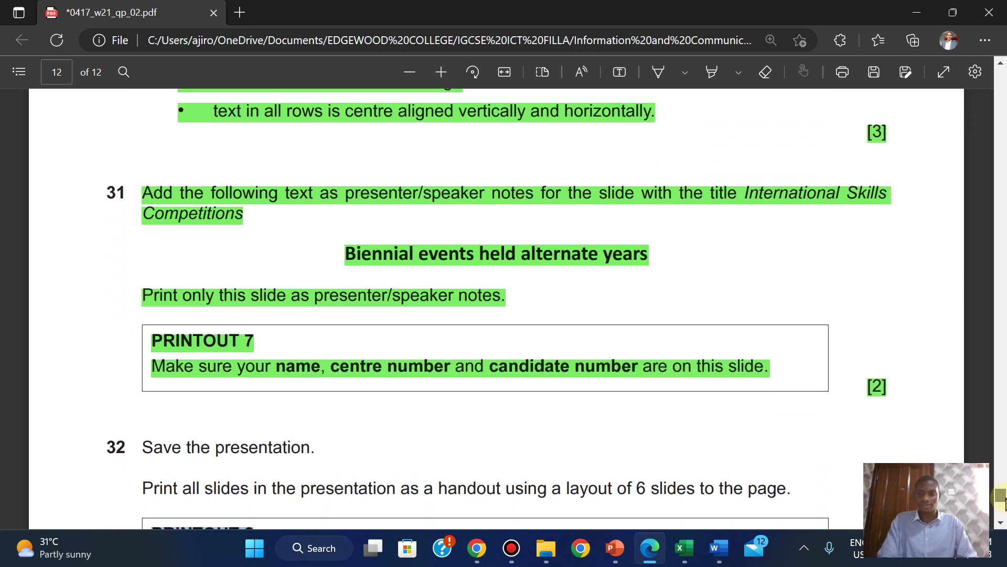
drag(1003, 499, 1003, 508)
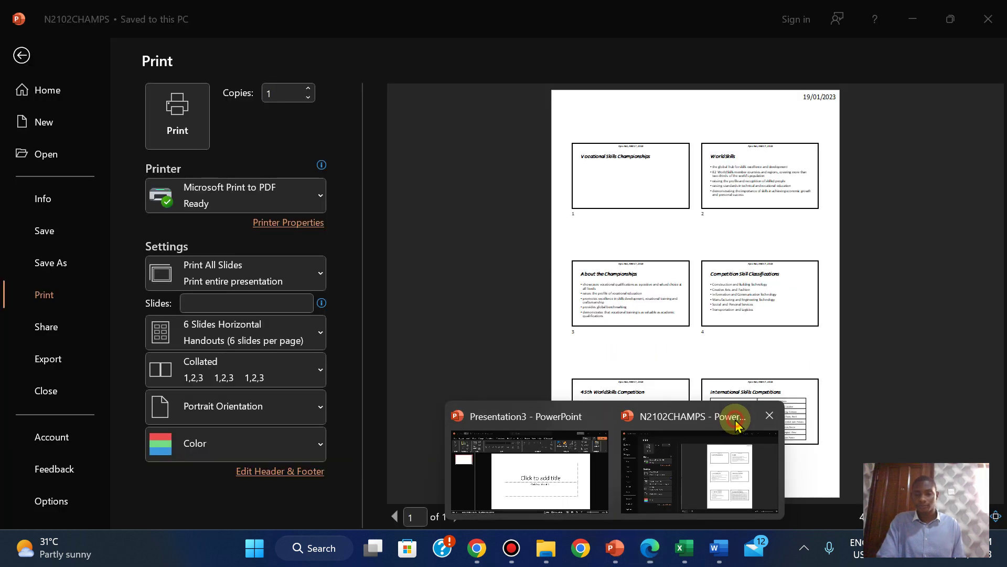
Step: Print the six-slide handout to PDF and save it with the pasted name PRINTOUT 8
click(734, 420)
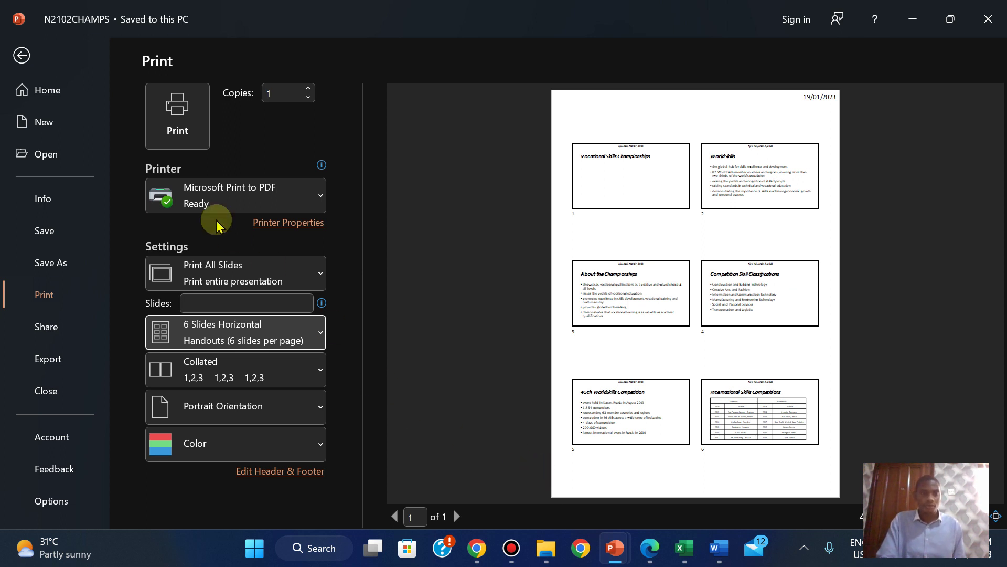
click(177, 137)
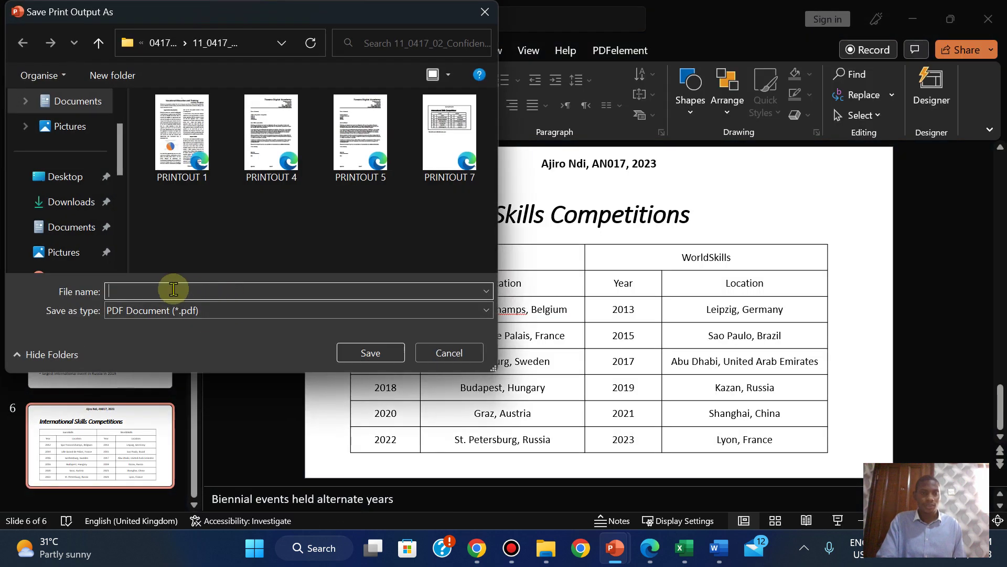
right_click(165, 297)
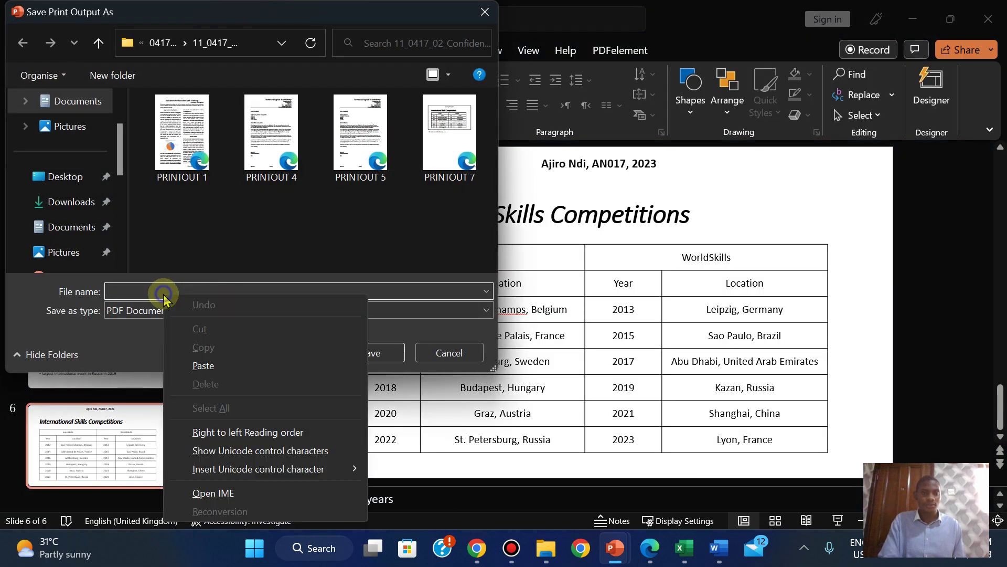
click(203, 365)
click(370, 352)
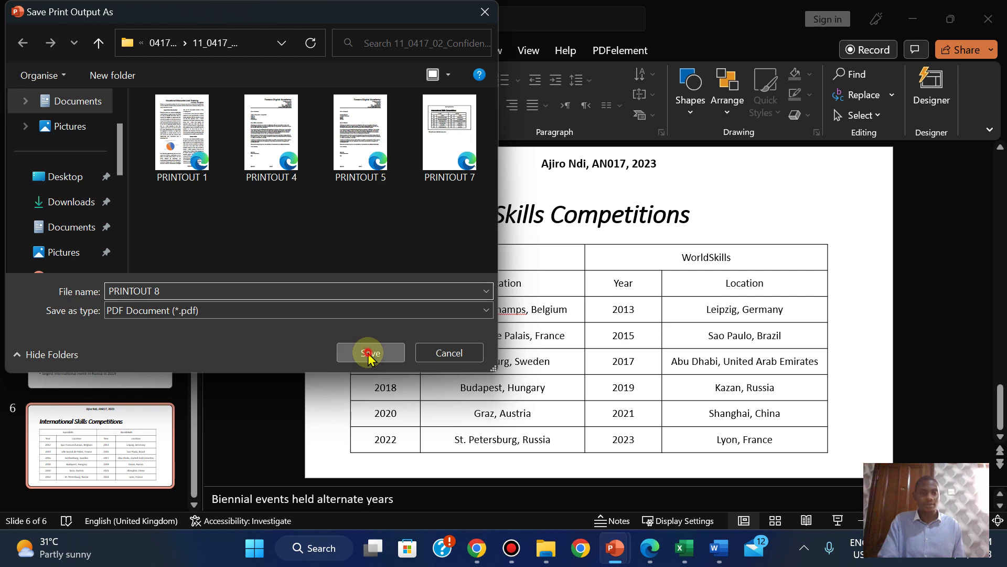
Step: Highlight question 32's text, through the PRINTOUT 8 box, in green in the question paper PDF
mouse_move(650, 548)
click(573, 493)
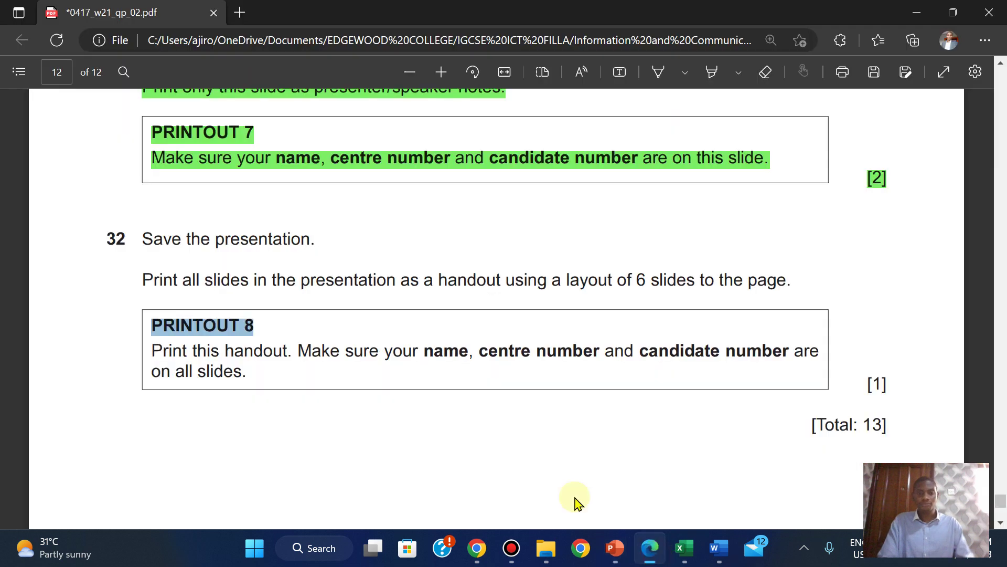
drag(145, 239, 891, 383)
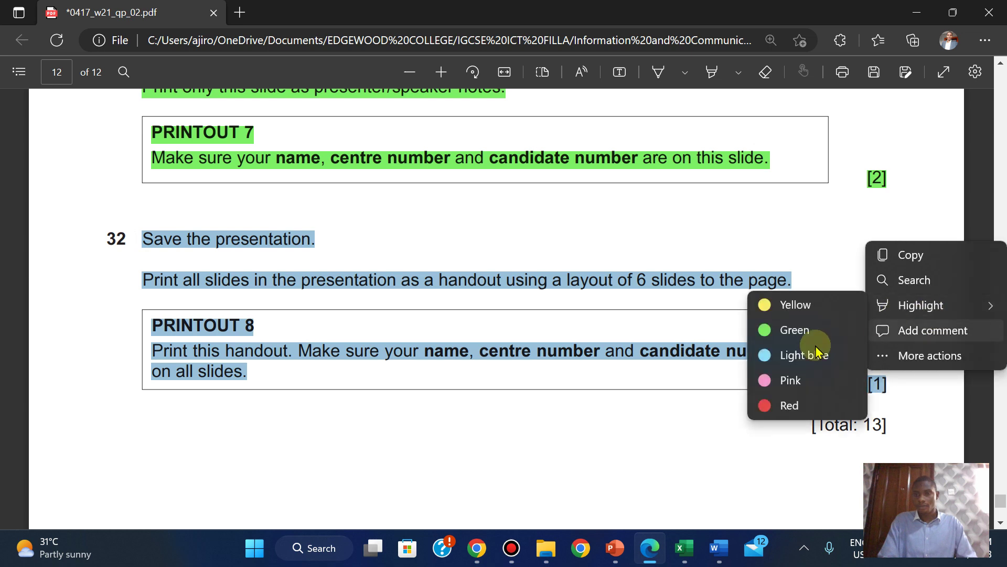
click(787, 336)
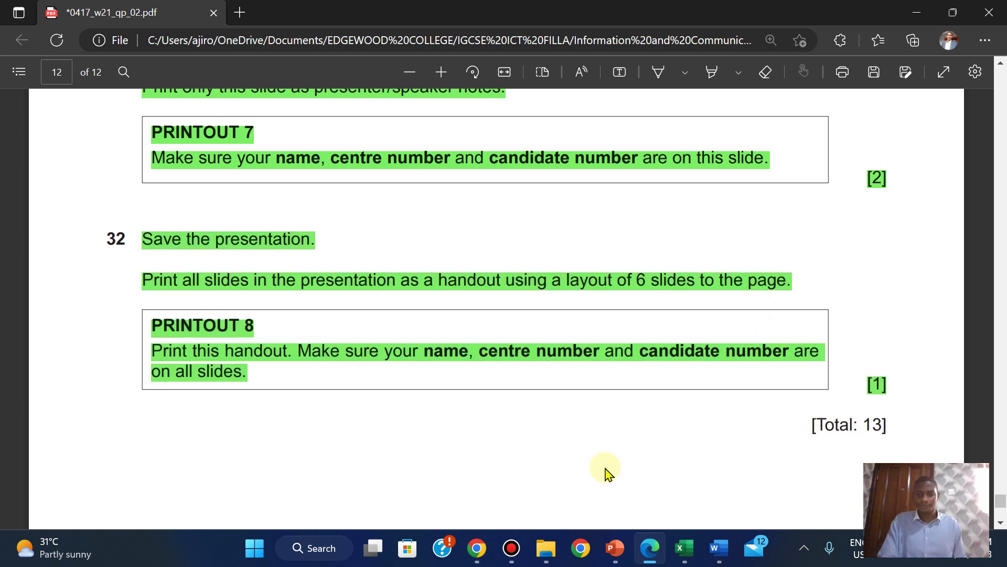
click(540, 517)
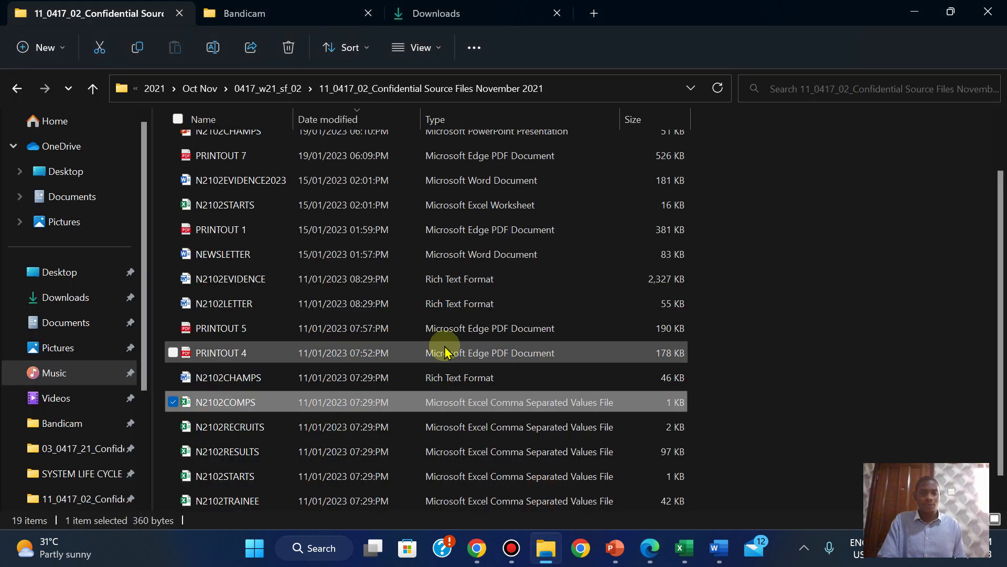
Step: Show the source files folder as large icons, deselect N2102COMPS, and open PRINTOUT 7.pdf
click(331, 403)
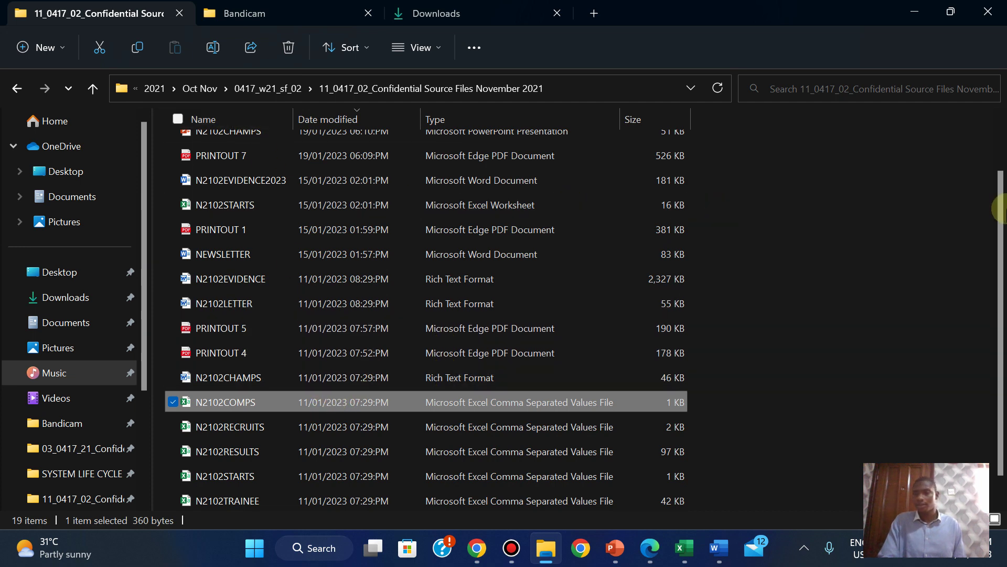
click(421, 47)
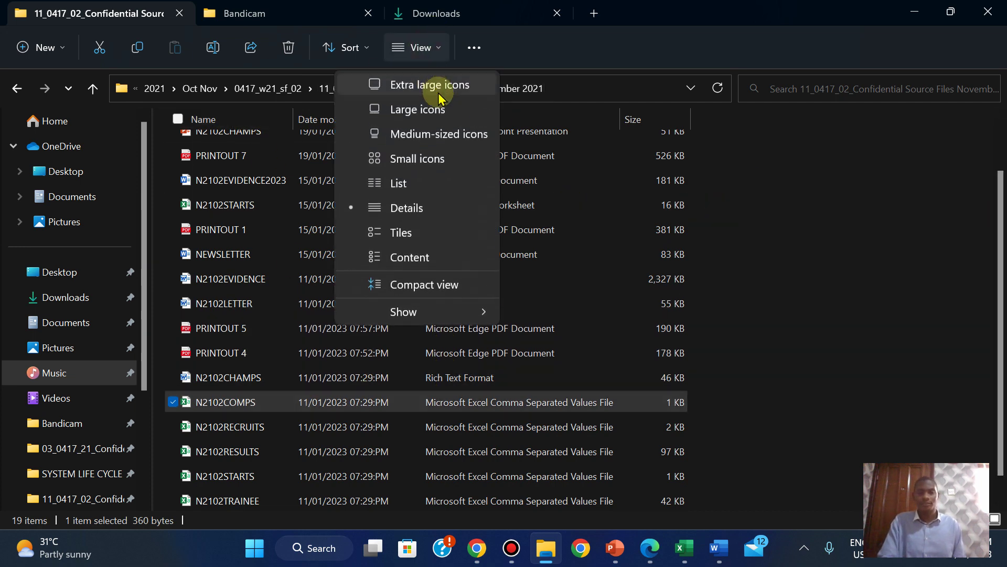
click(407, 113)
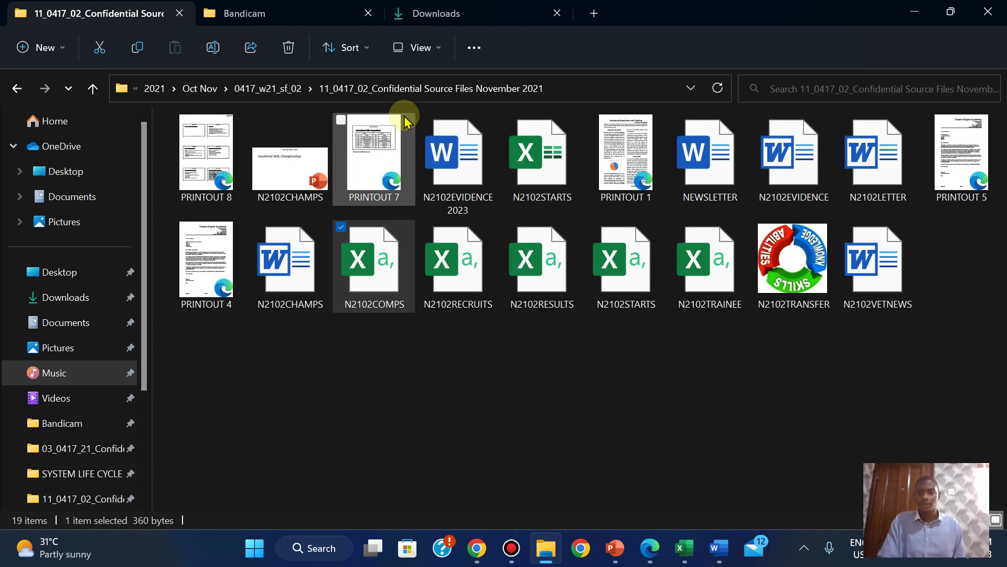
click(514, 341)
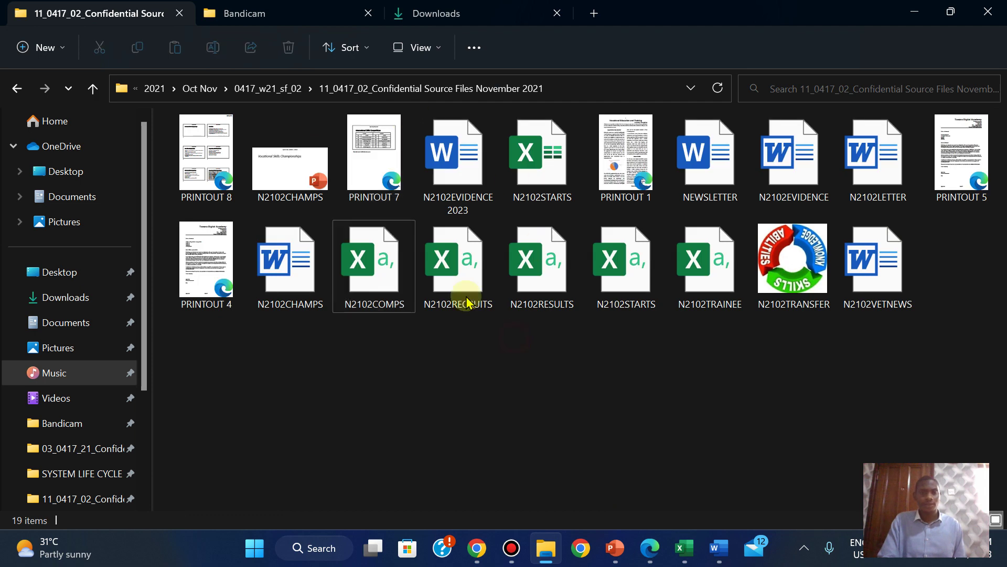
double_click(374, 202)
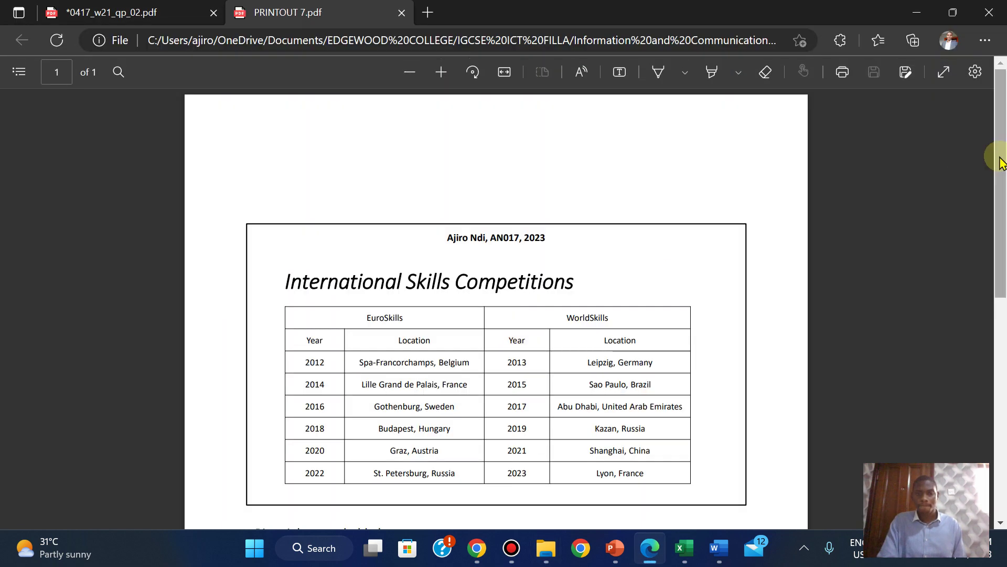
Step: Scroll through PRINTOUT 7.pdf to review its International Skills Competitions table pages
click(998, 139)
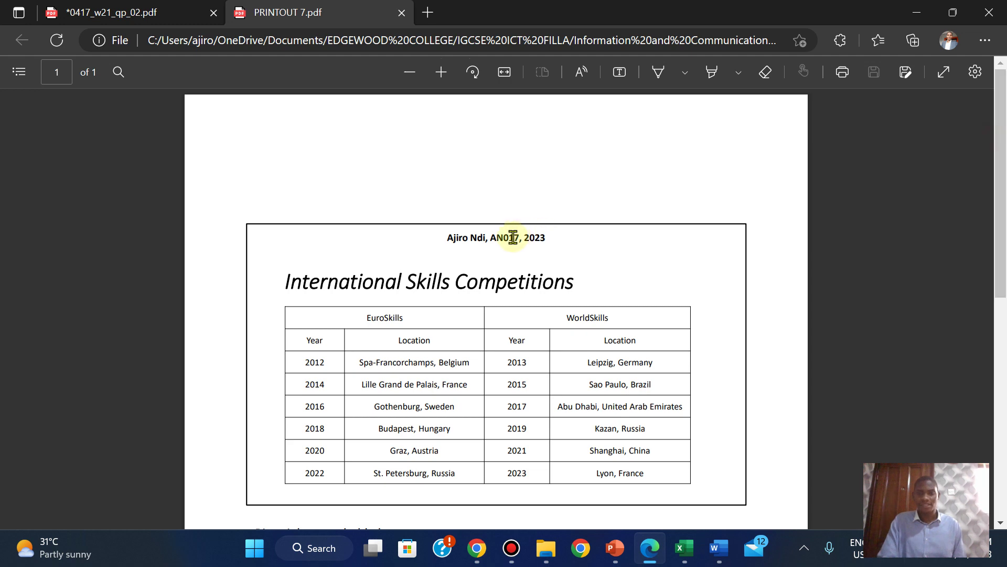
scroll(999, 214, down, 3)
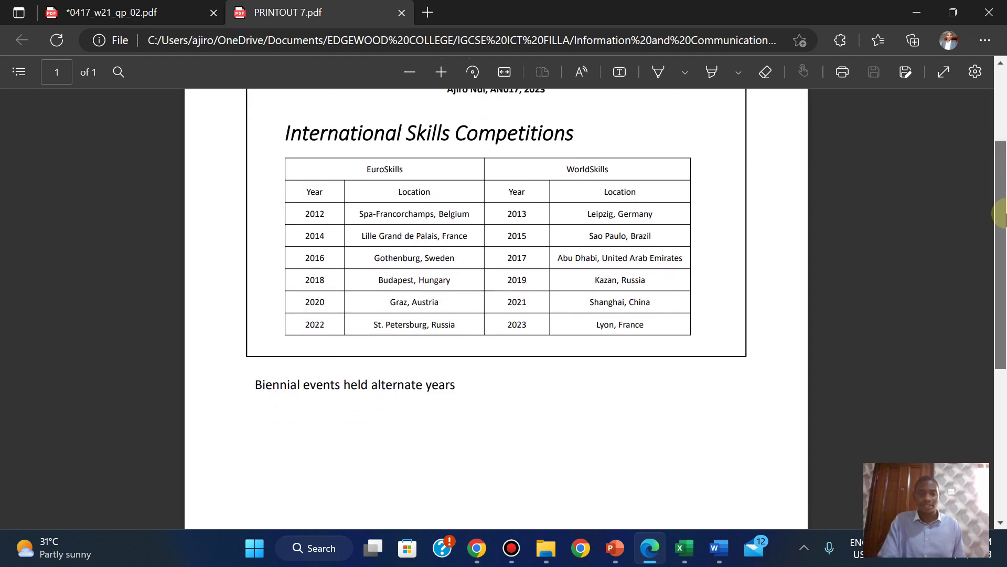
scroll(1002, 214, down, 1)
scroll(1002, 210, up, 3)
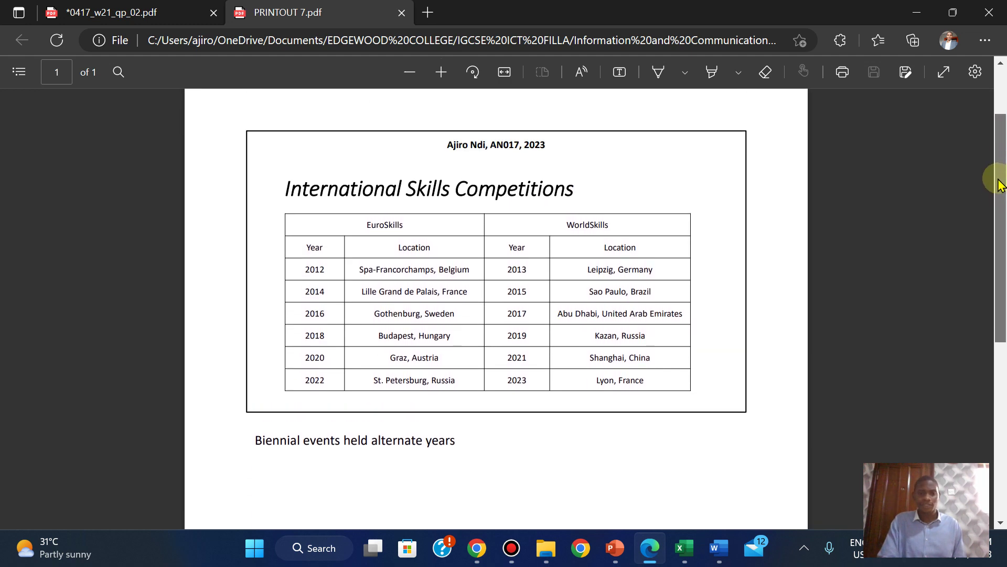
mouse_move(999, 184)
mouse_down()
mouse_move(999, 278)
mouse_move(990, 191)
mouse_up()
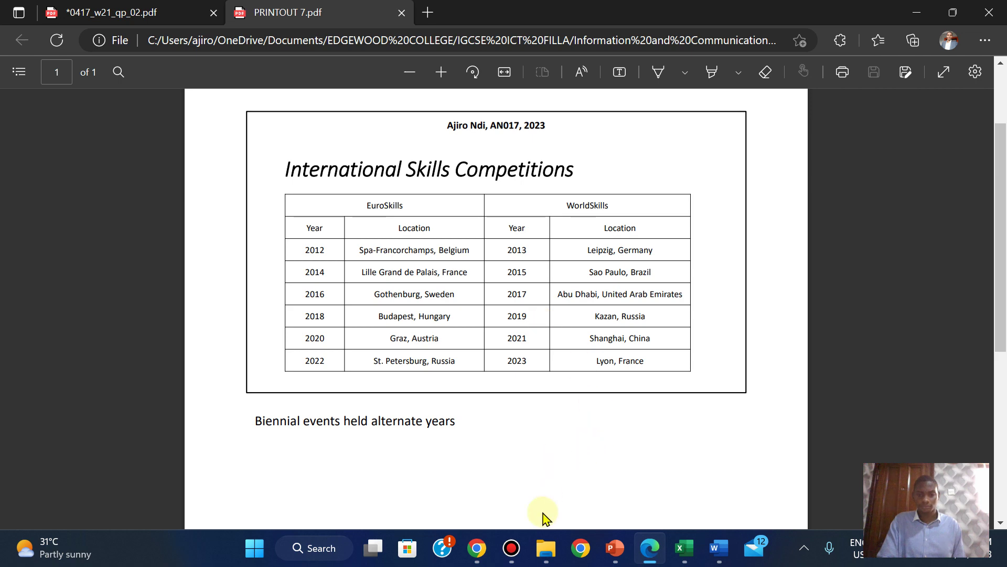
Step: Open PRINTOUT 8.pdf, review the six-slide handout, then return to the question paper tab
click(543, 551)
double_click(216, 160)
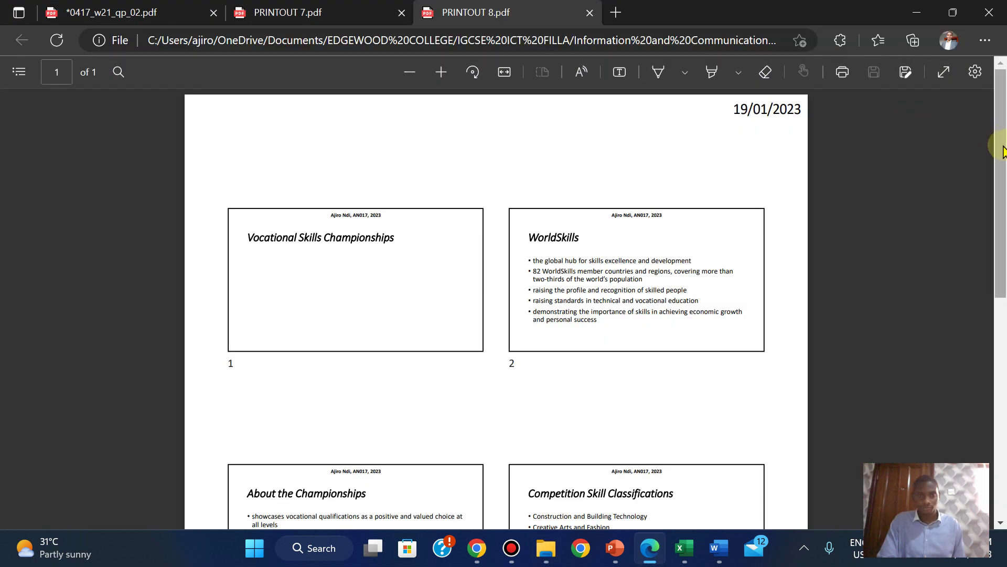
right_click(1003, 202)
click(1003, 202)
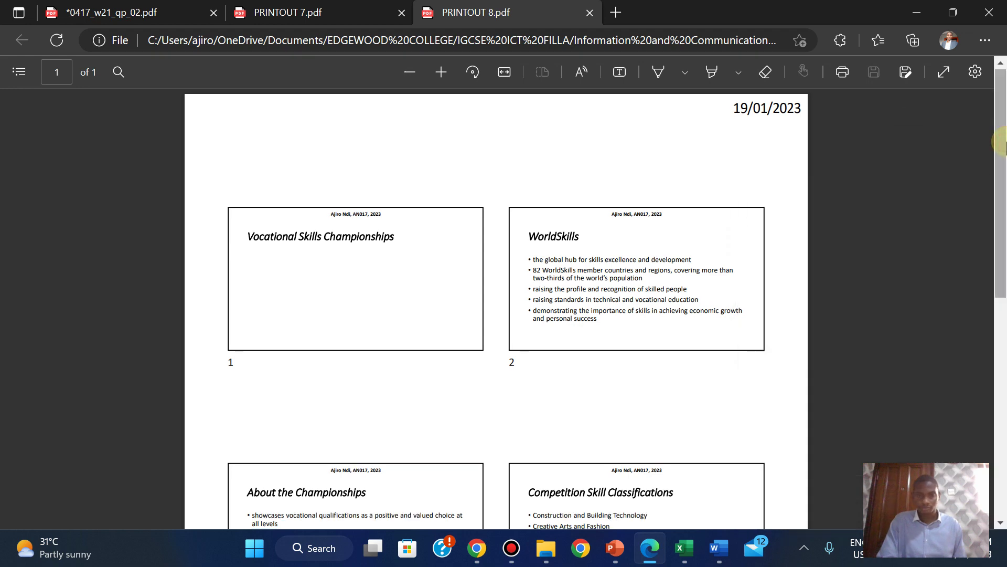
mouse_move(1003, 202)
mouse_down()
mouse_move(1003, 362)
mouse_move(993, 74)
mouse_up()
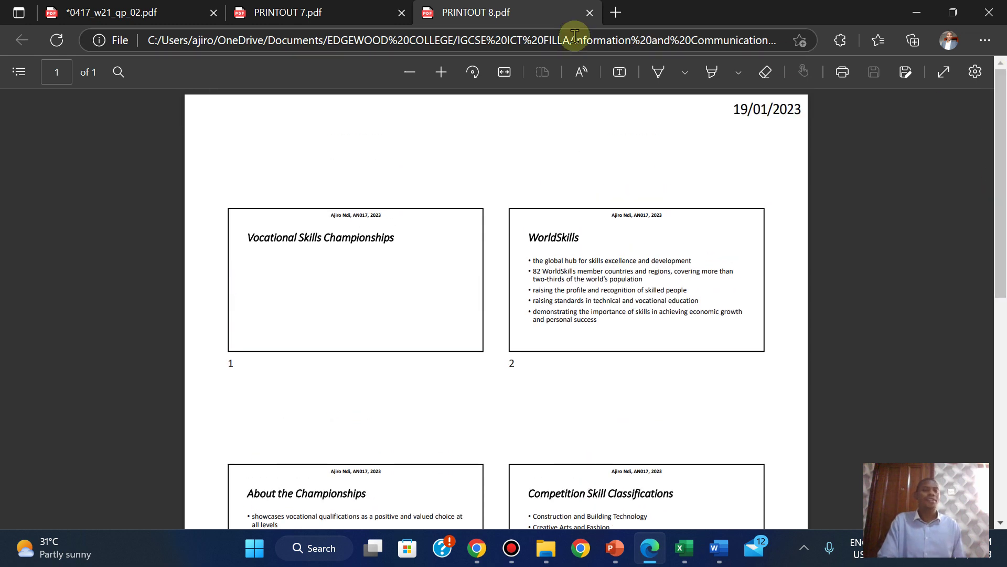
click(175, 6)
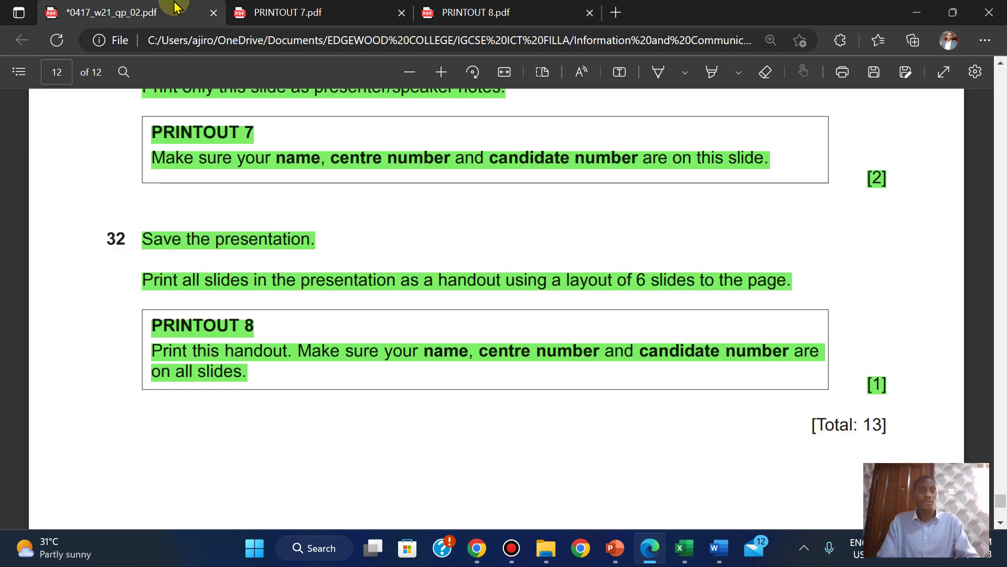